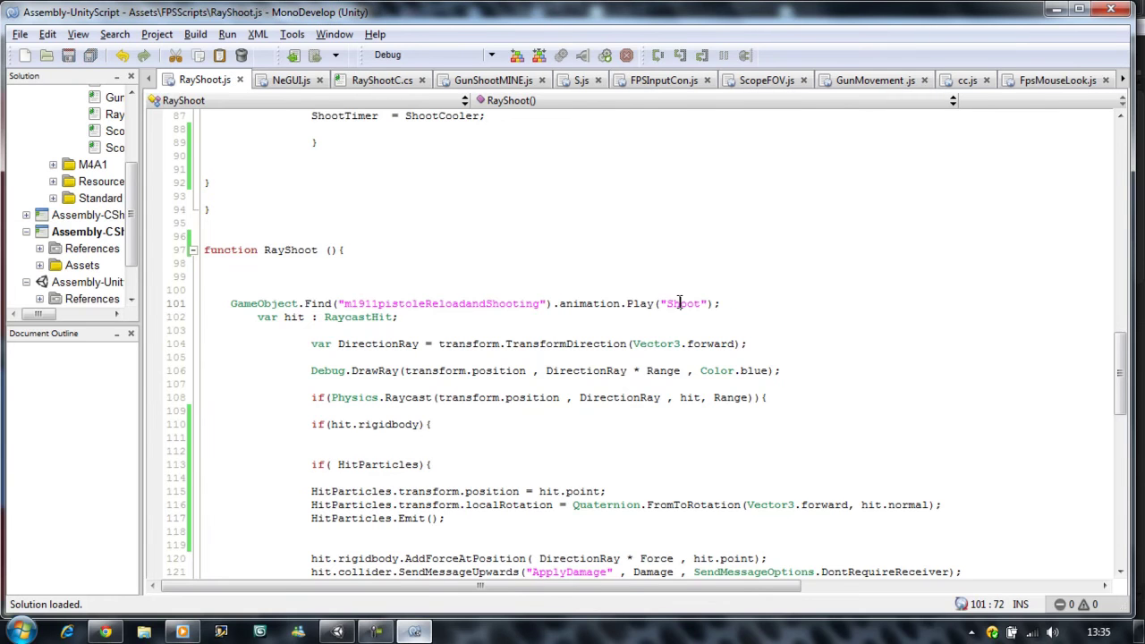
- Check where the RayShoot function's braces close, then return to the Unity editor
{"action": "scroll", "coordinate": [678, 302], "scroll_direction": "down", "scroll_amount": 5}
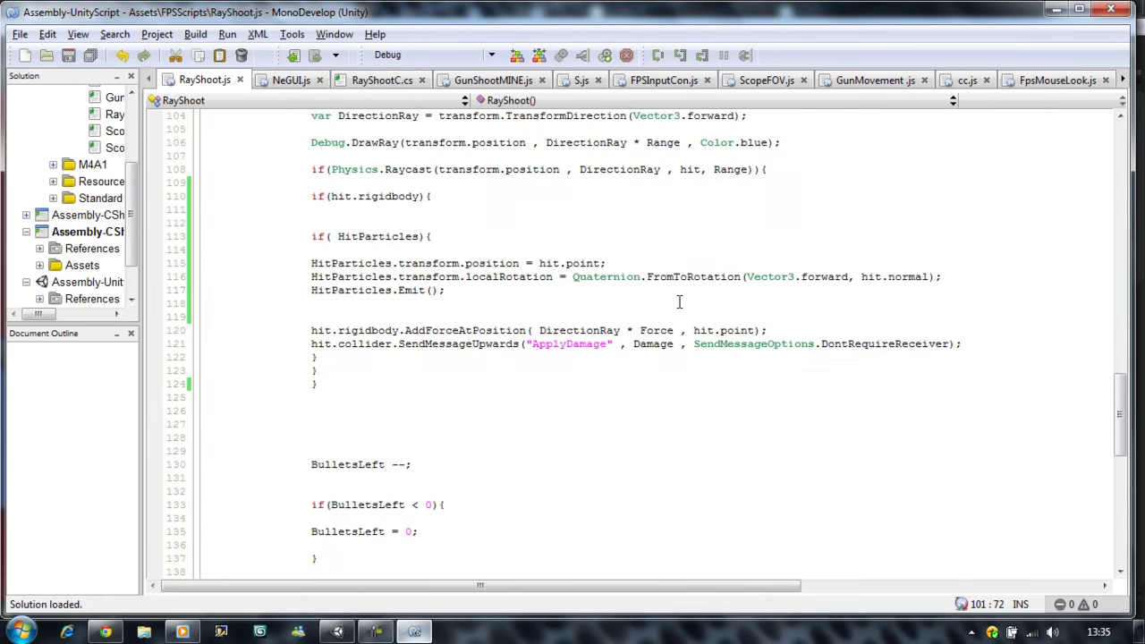
{"action": "left_click", "coordinate": [320, 385]}
{"action": "scroll", "coordinate": [327, 493], "scroll_direction": "down", "scroll_amount": 4}
{"action": "scroll", "coordinate": [328, 493], "scroll_direction": "down", "scroll_amount": 1}
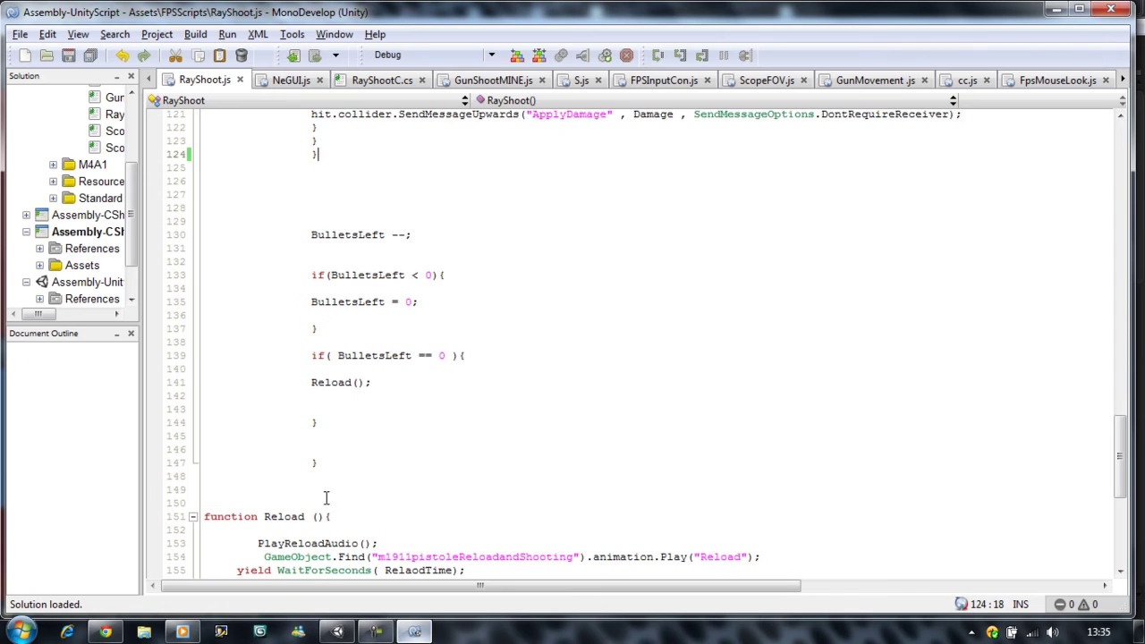
{"action": "left_click", "coordinate": [321, 461]}
{"action": "scroll", "coordinate": [324, 461], "scroll_direction": "up", "scroll_amount": 5}
{"action": "scroll", "coordinate": [342, 404], "scroll_direction": "up", "scroll_amount": 5}
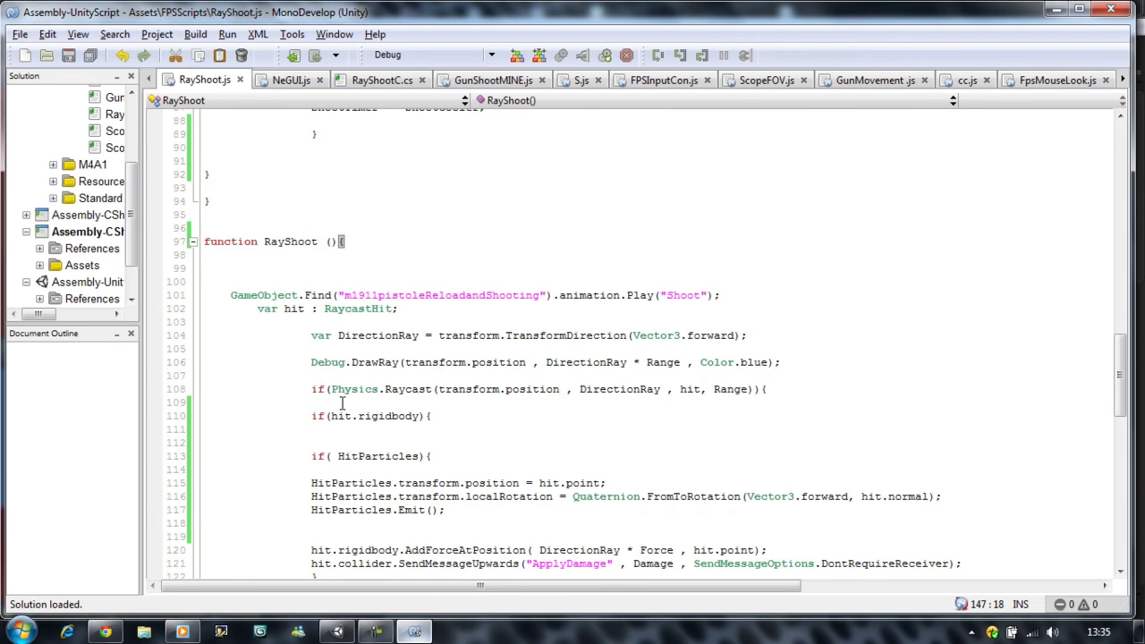
{"action": "left_click", "coordinate": [336, 631]}
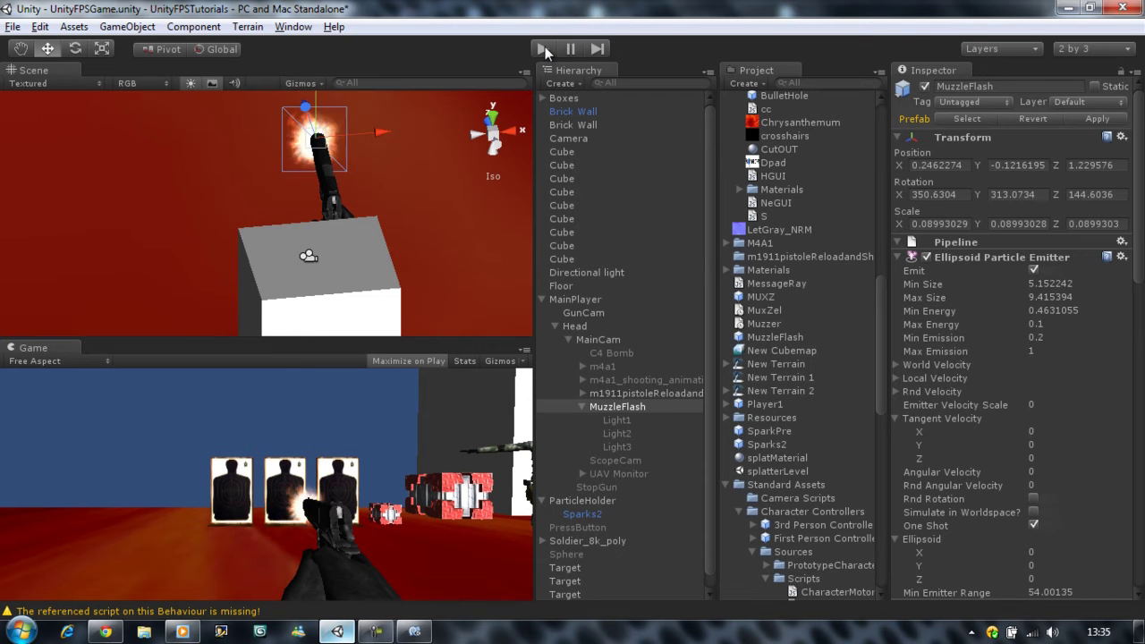
{"action": "left_click", "coordinate": [544, 46]}
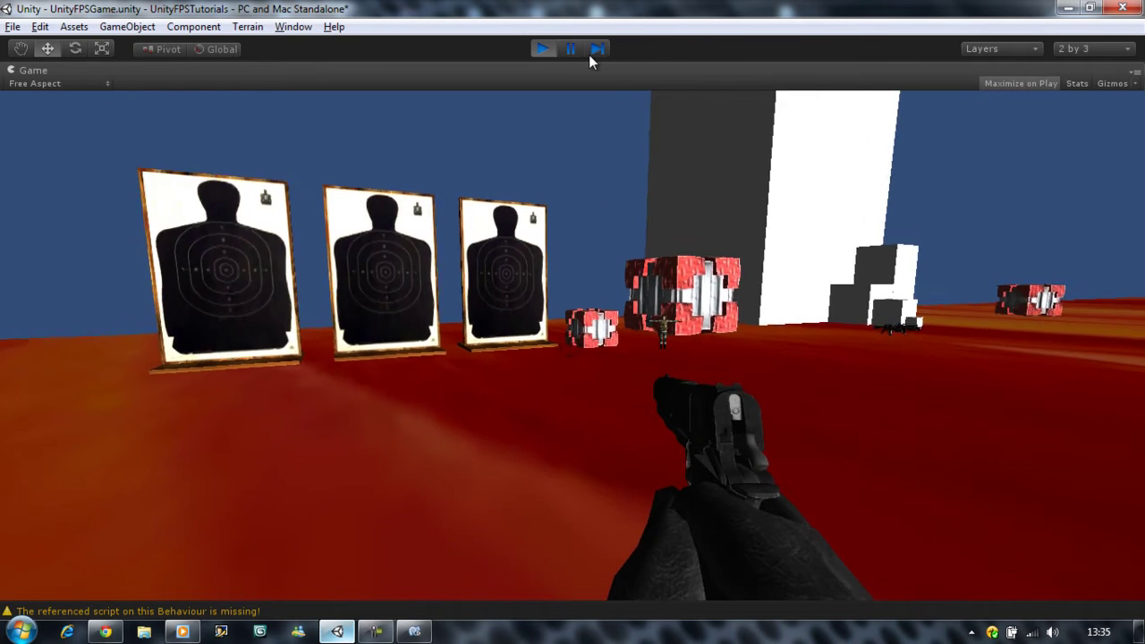
{"action": "key", "text": "w"}
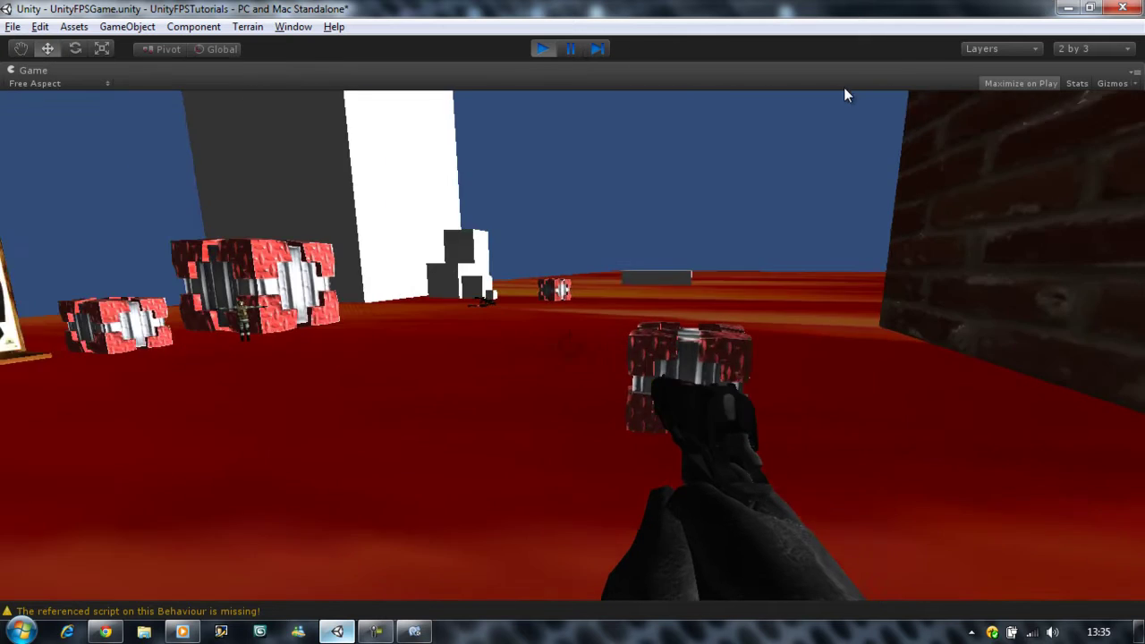
{"action": "left_click", "coordinate": [858, 90]}
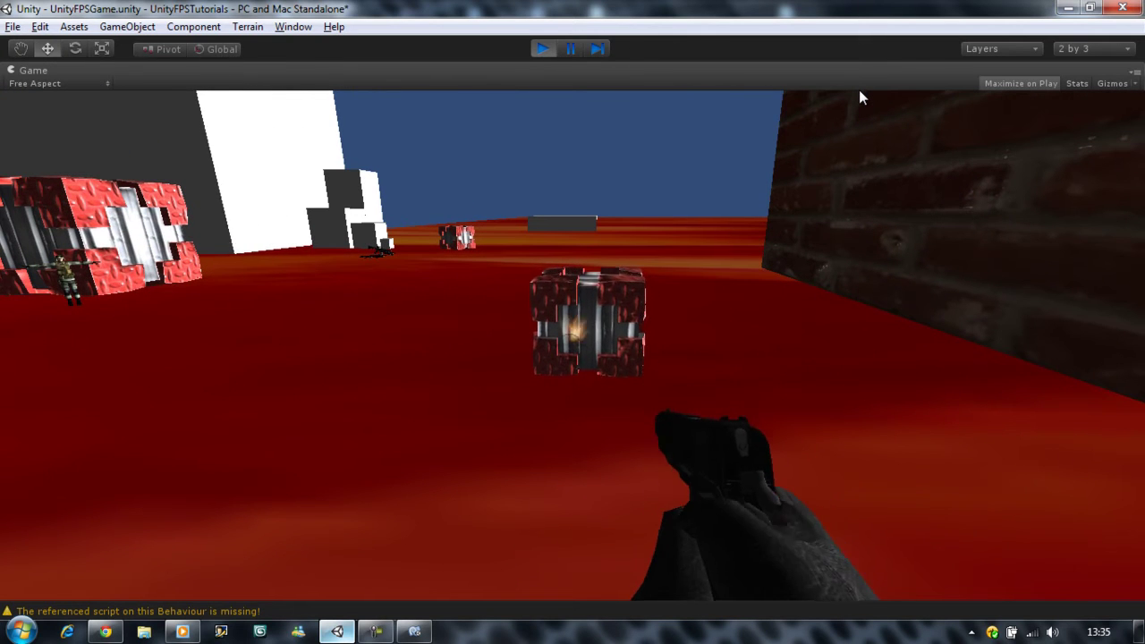
{"action": "left_click", "coordinate": [859, 90]}
{"action": "key", "text": "w"}
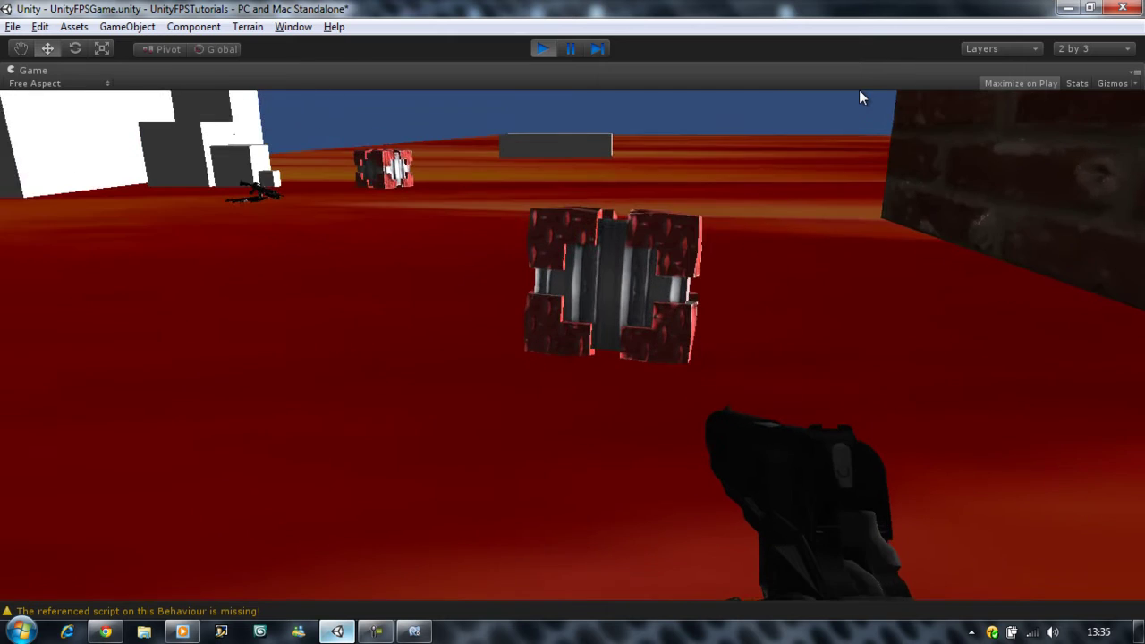
{"action": "key", "text": "w"}
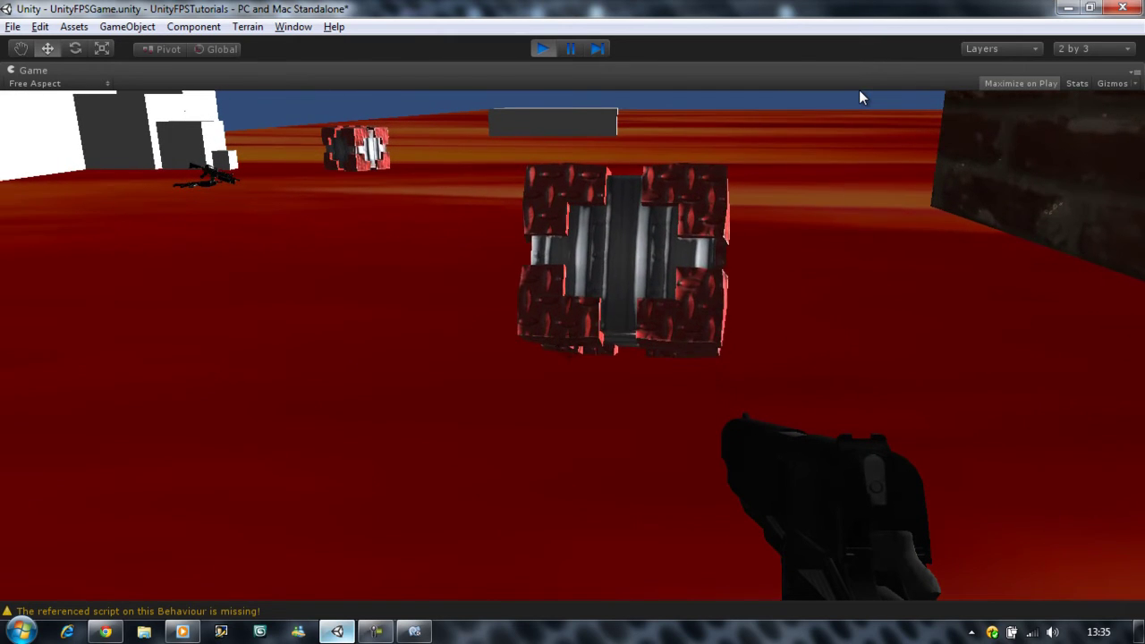
{"action": "key", "text": "w"}
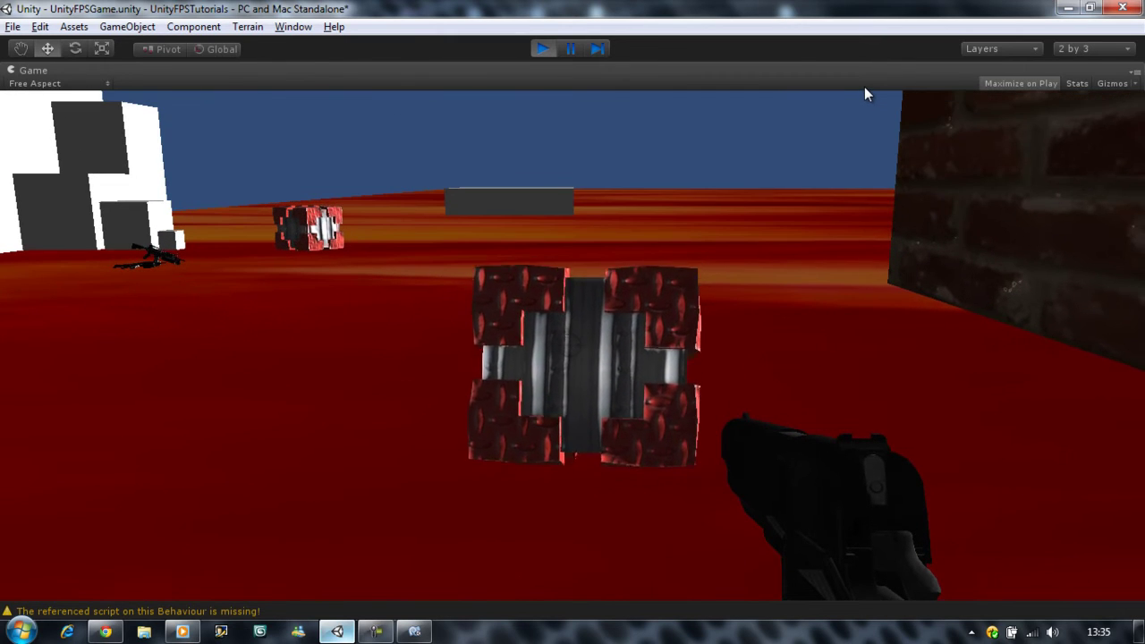
{"action": "key", "text": "w"}
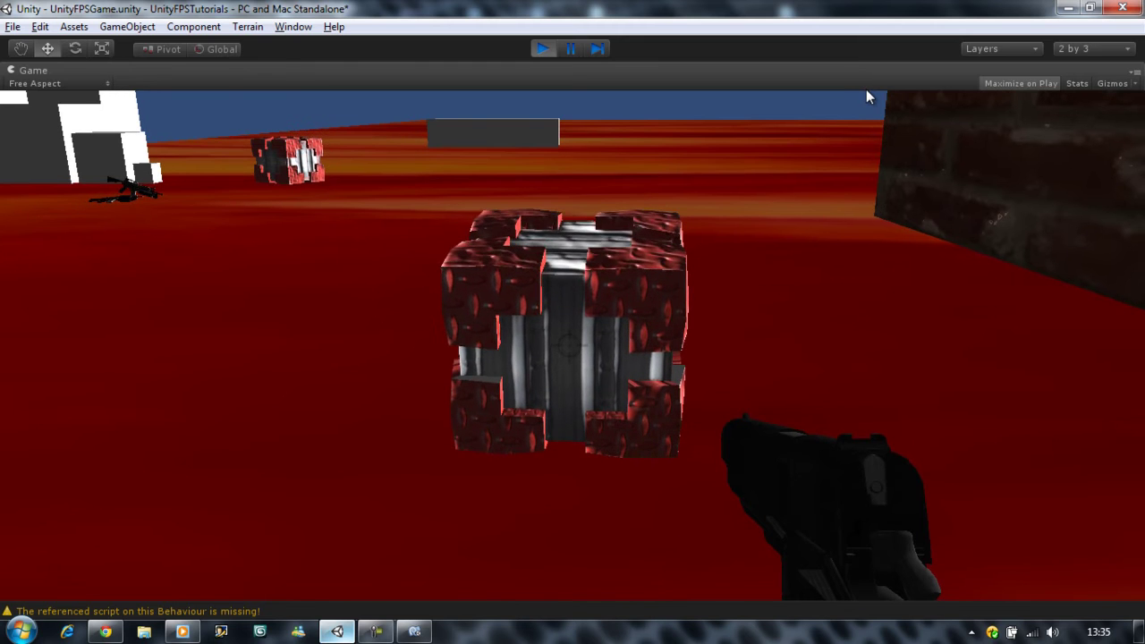
{"action": "left_click", "coordinate": [866, 89]}
{"action": "left_click", "coordinate": [866, 89]}
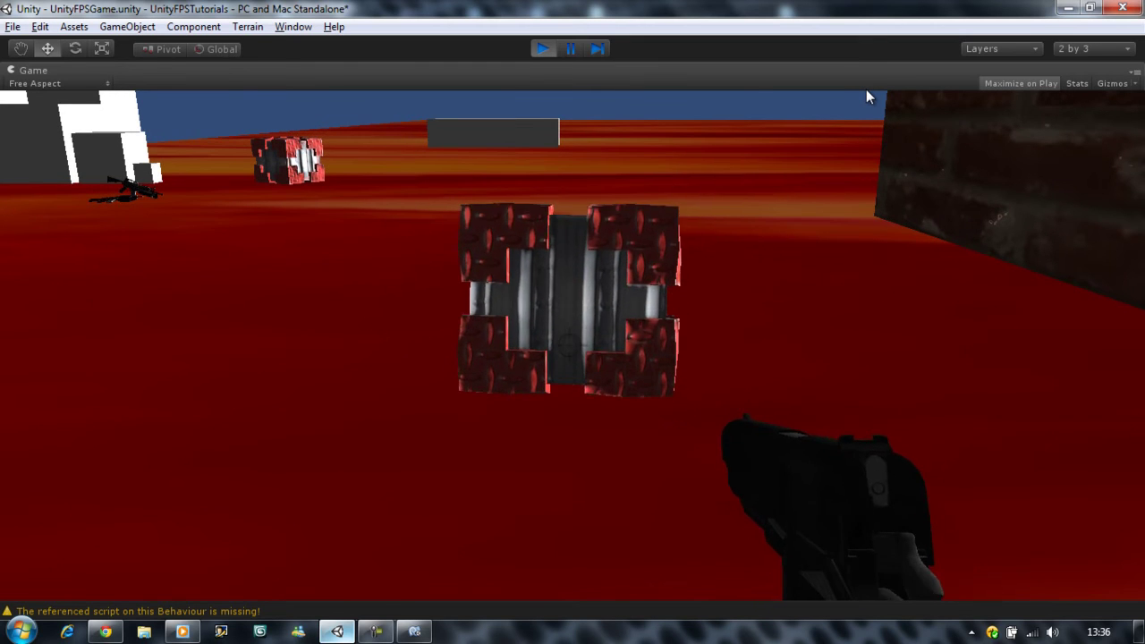
{"action": "key", "text": "s"}
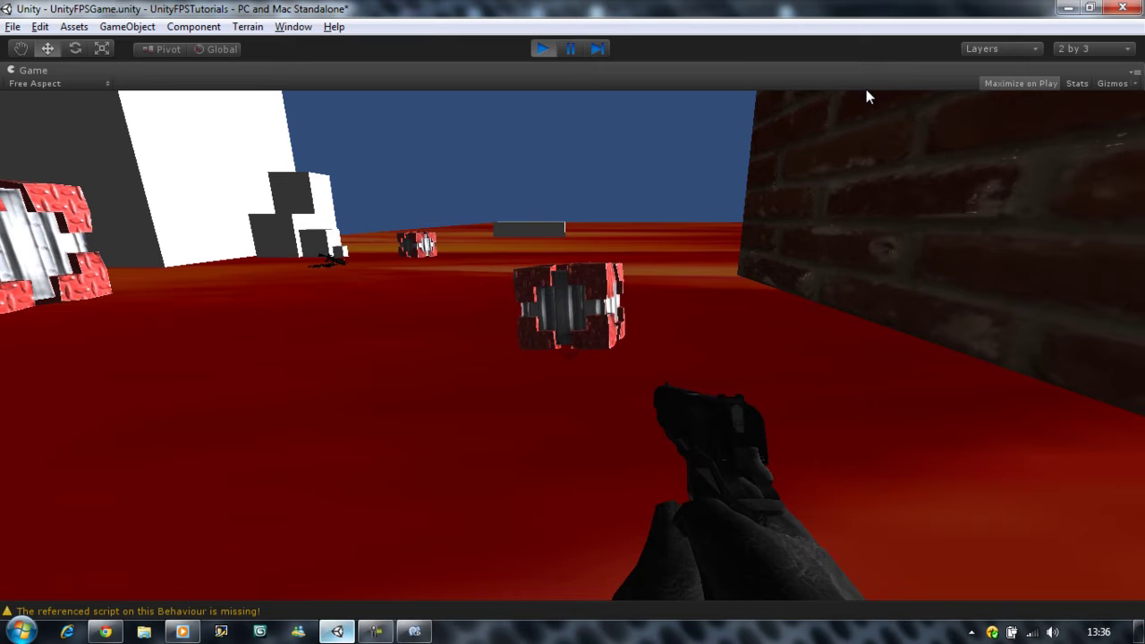
{"action": "key", "text": "ctrl+p"}
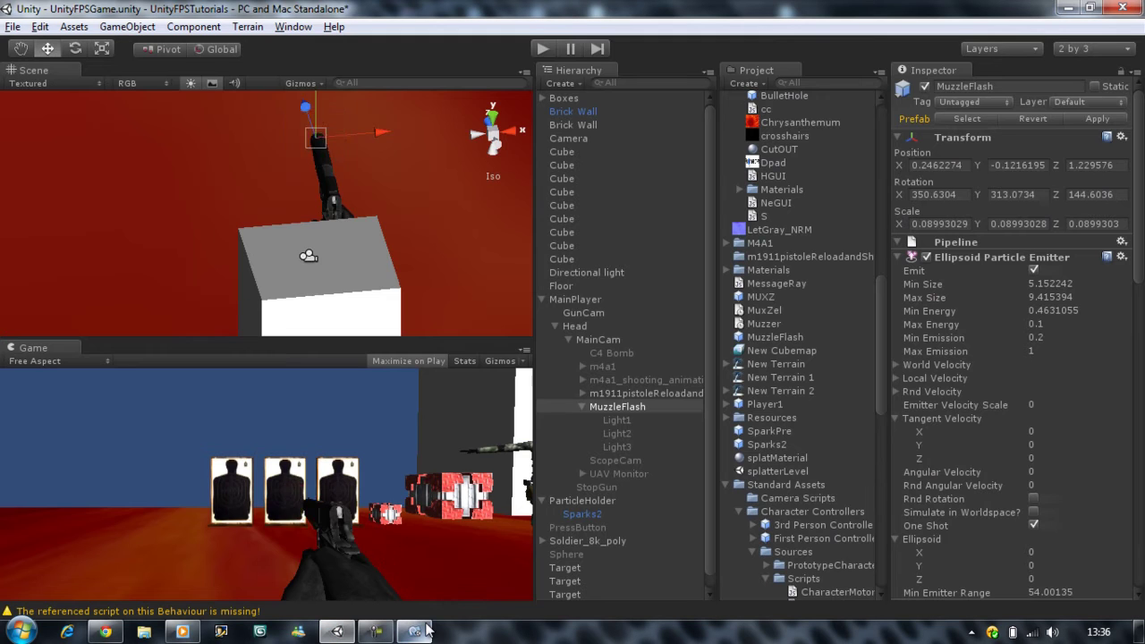
- Back in RayShoot.js, review Start and Update and place the cursor after Update's closing brace
{"action": "left_click", "coordinate": [426, 630]}
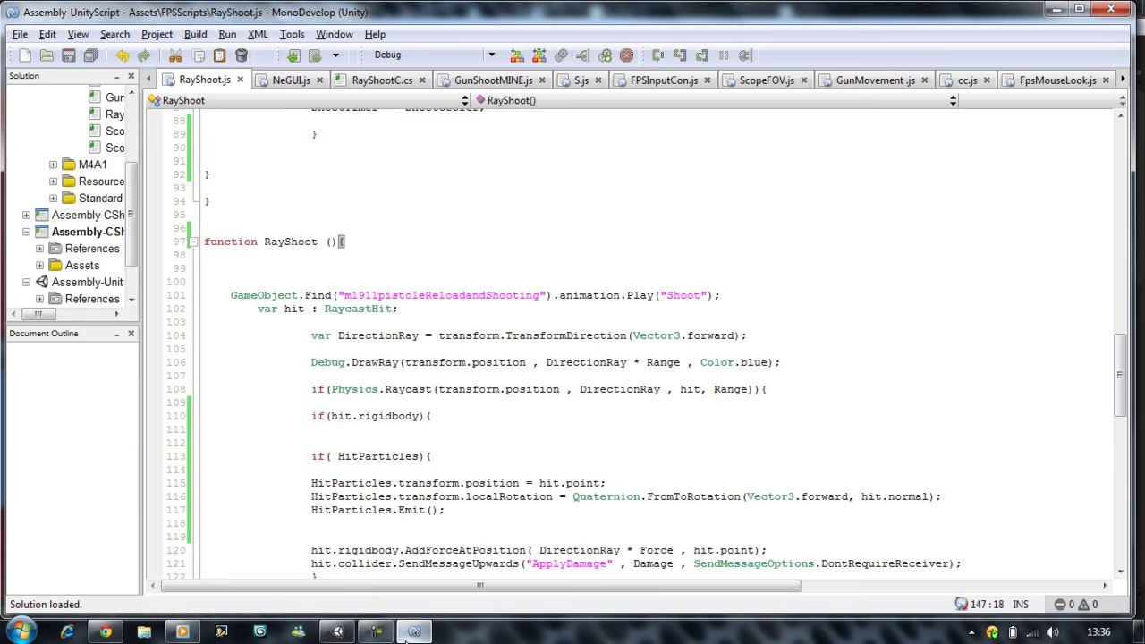
{"action": "left_click", "coordinate": [610, 187]}
{"action": "scroll", "coordinate": [613, 184], "scroll_direction": "down", "scroll_amount": 1}
{"action": "scroll", "coordinate": [605, 192], "scroll_direction": "down", "scroll_amount": 7}
{"action": "scroll", "coordinate": [604, 189], "scroll_direction": "down", "scroll_amount": 6}
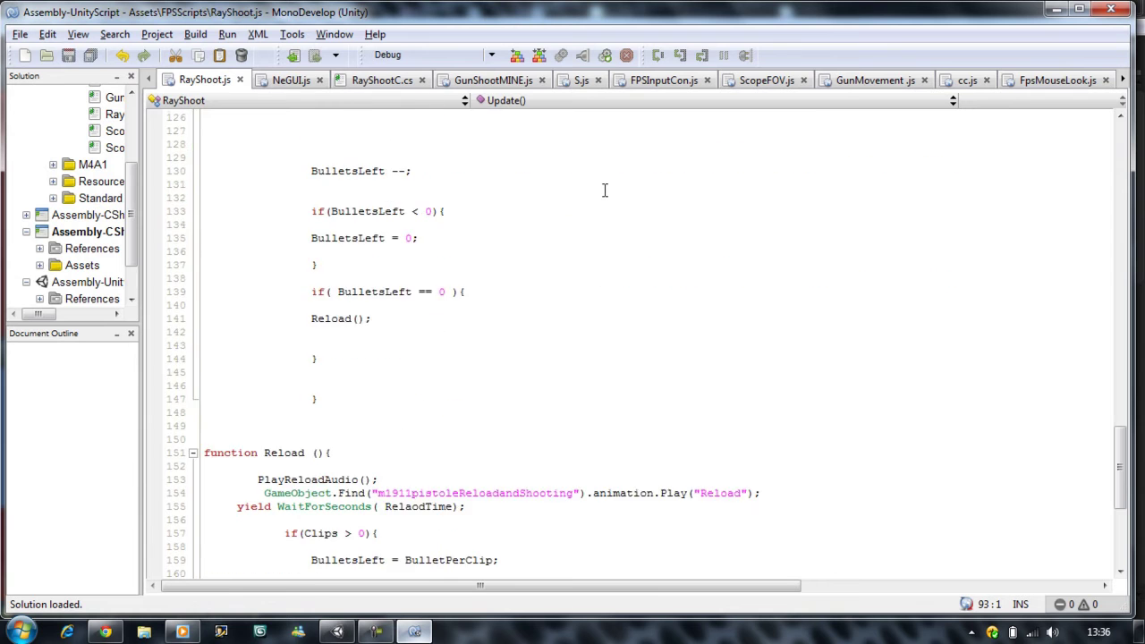
{"action": "scroll", "coordinate": [604, 190], "scroll_direction": "down", "scroll_amount": 5}
{"action": "scroll", "coordinate": [603, 189], "scroll_direction": "up", "scroll_amount": 12}
{"action": "scroll", "coordinate": [602, 189], "scroll_direction": "up", "scroll_amount": 7}
{"action": "scroll", "coordinate": [602, 188], "scroll_direction": "up", "scroll_amount": 3}
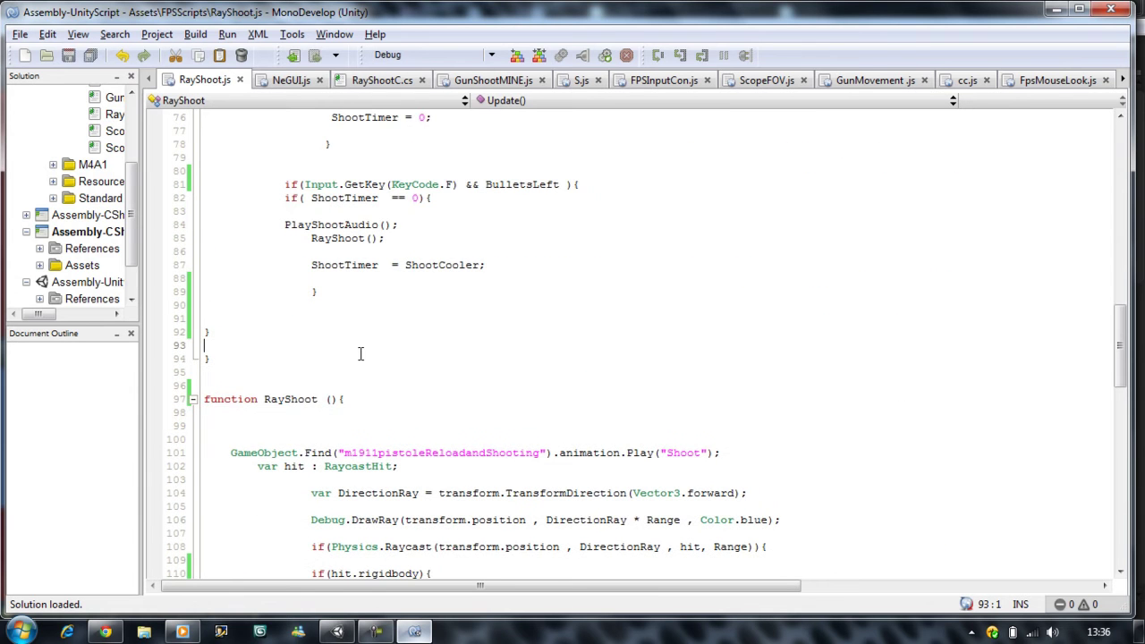
{"action": "scroll", "coordinate": [251, 369], "scroll_direction": "up", "scroll_amount": 4}
{"action": "scroll", "coordinate": [251, 370], "scroll_direction": "up", "scroll_amount": 3}
{"action": "scroll", "coordinate": [250, 369], "scroll_direction": "up", "scroll_amount": 3}
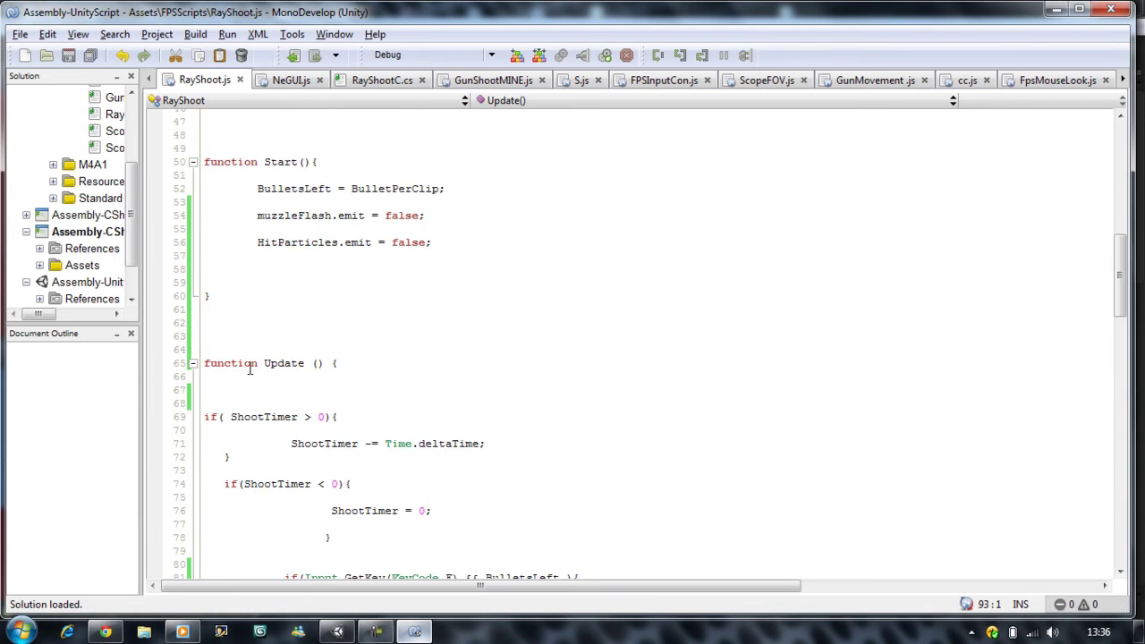
{"action": "scroll", "coordinate": [251, 370], "scroll_direction": "down", "scroll_amount": 6}
{"action": "scroll", "coordinate": [249, 367], "scroll_direction": "down", "scroll_amount": 4}
{"action": "left_click", "coordinate": [244, 354]}
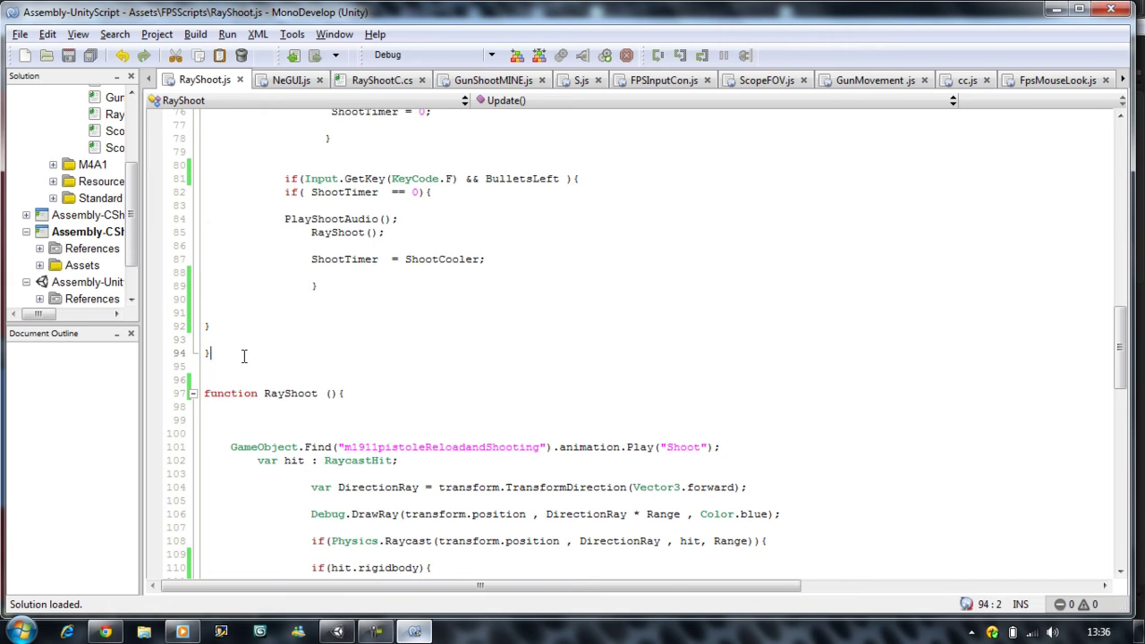
- Add an empty function MuzzleFlashShow () { } after Update, with blank lines inside
{"action": "key", "text": "Return"}
{"action": "key", "text": "Return"}
{"action": "key", "text": "Return"}
{"action": "key", "text": "Return"}
{"action": "type", "text": "f"}
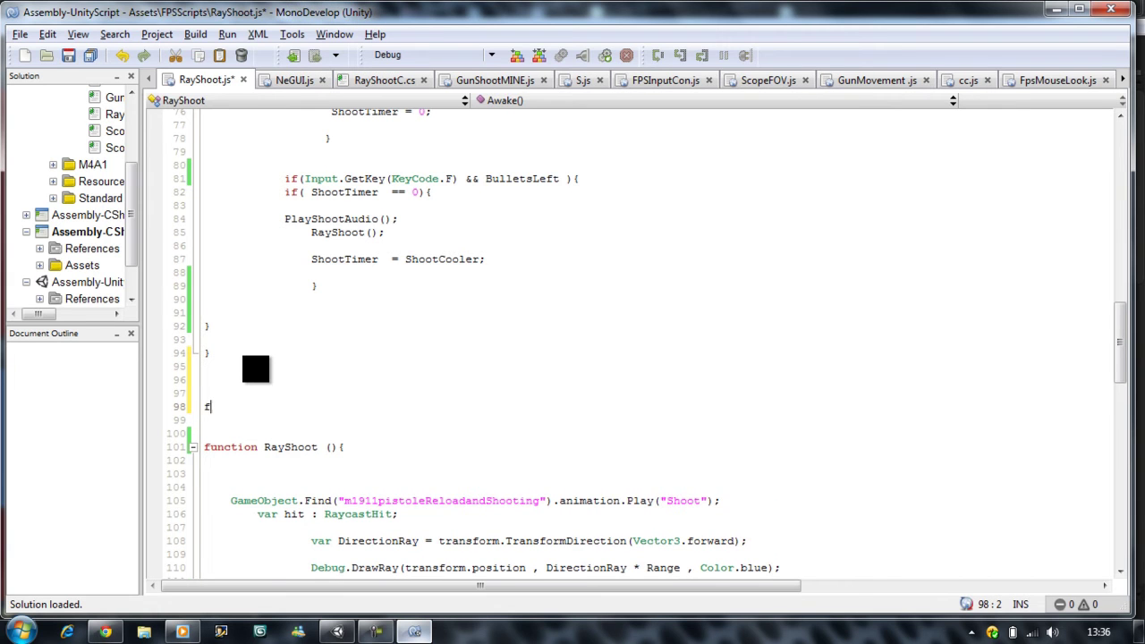
{"action": "type", "text": "uncy"}
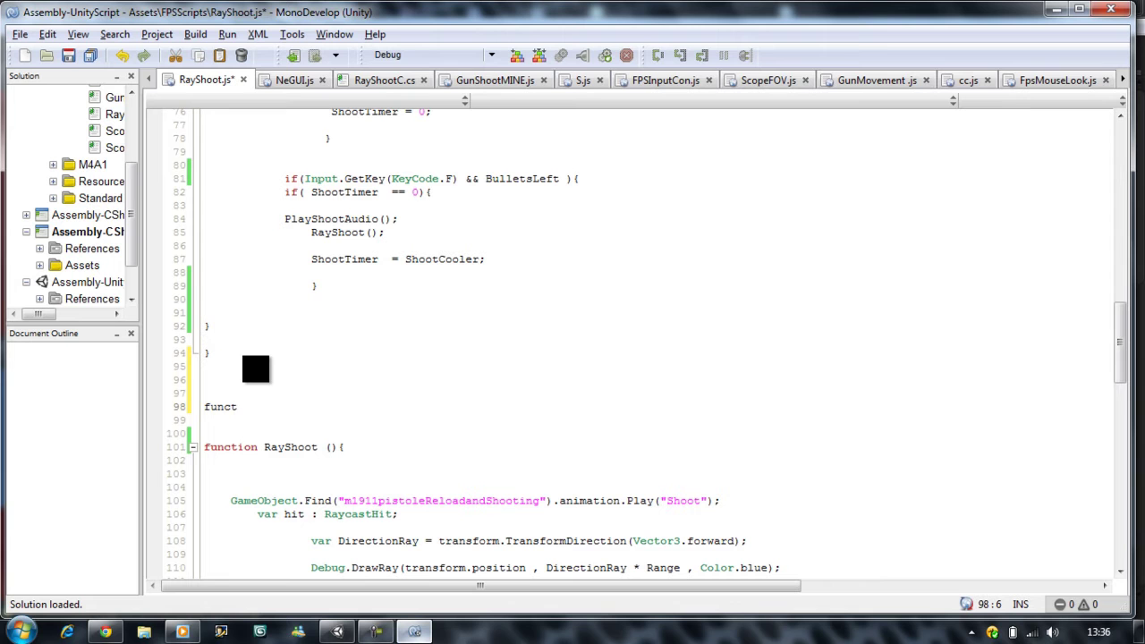
{"action": "type", "text": "ion "}
{"action": "type", "text": "Muzz"}
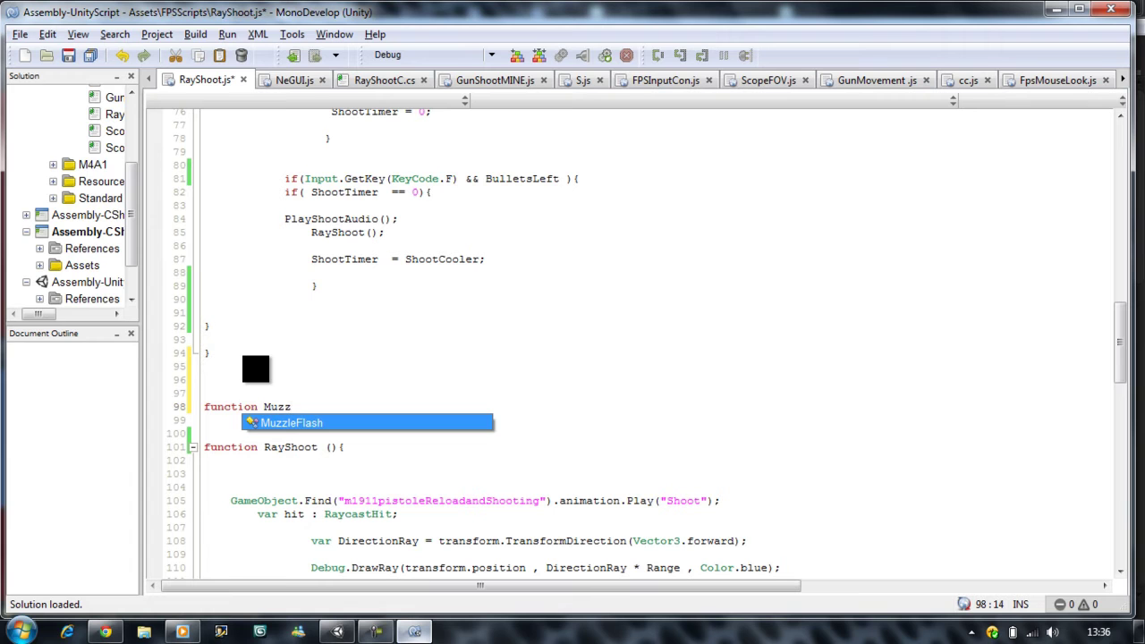
{"action": "key", "text": "Return"}
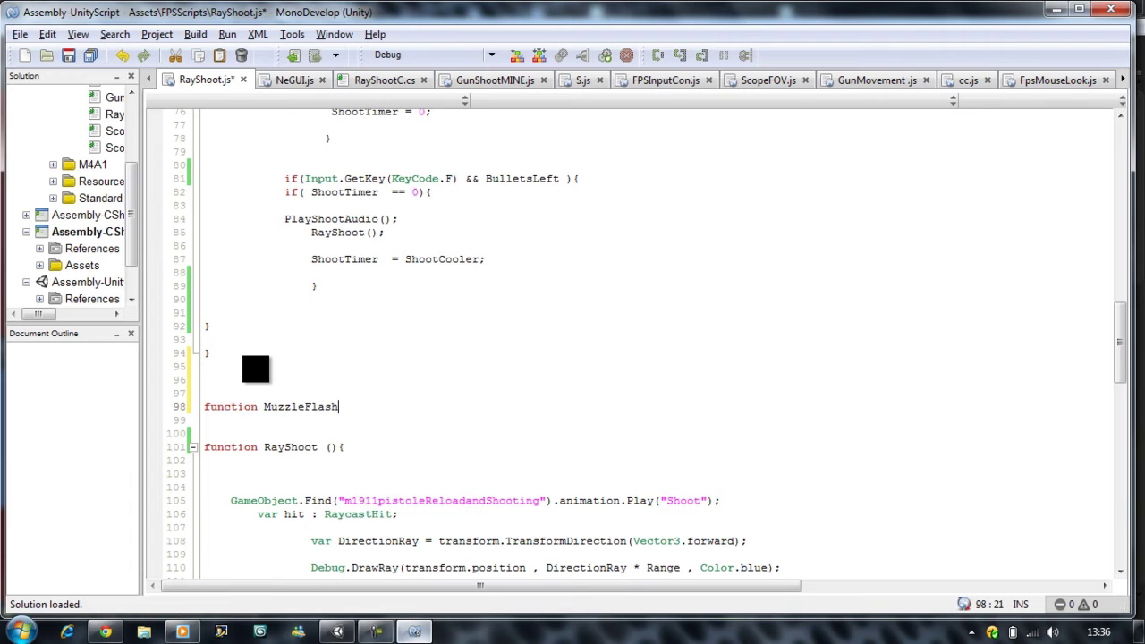
{"action": "type", "text": "ow "}
{"action": "type", "text": "(){"}
{"action": "key", "text": "Return"}
{"action": "key", "text": "Return"}
{"action": "key", "text": "Return"}
{"action": "key", "text": "Return"}
{"action": "key", "text": "Return"}
{"action": "key", "text": "Return"}
{"action": "key", "text": "Return"}
{"action": "type", "text": "}"}
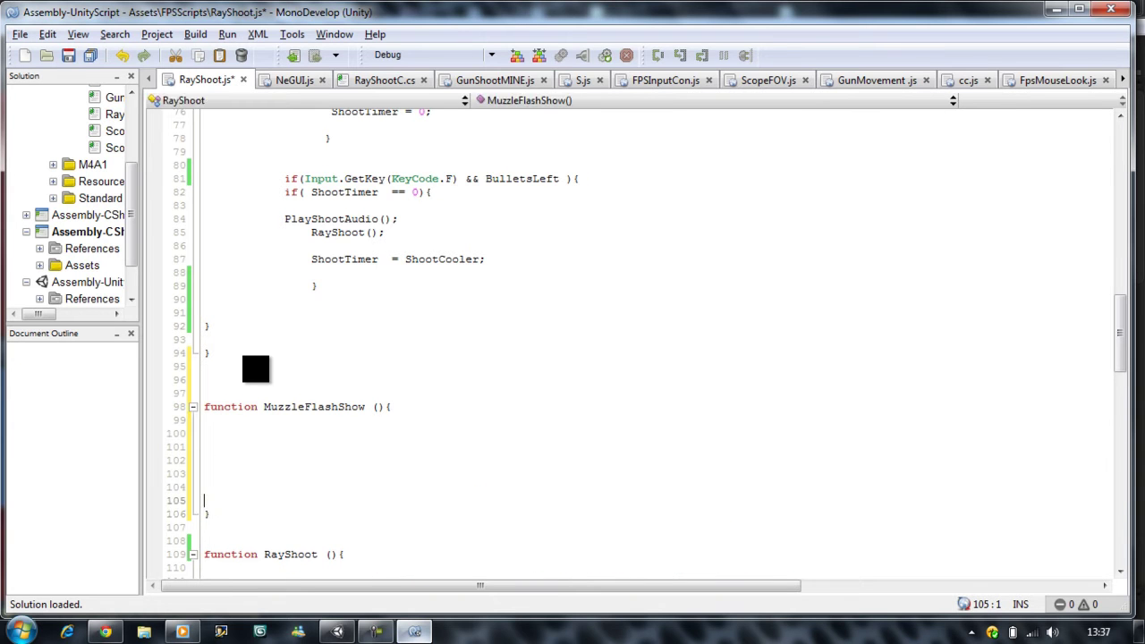
{"action": "key", "text": "Up"}
{"action": "key", "text": "Up"}
{"action": "key", "text": "Up"}
{"action": "key", "text": "Up"}
{"action": "key", "text": "Up"}
- Add an if (muzzleFlashTimer > 0) { } block inside MuzzleFlashShow
{"action": "type", "text": "if"}
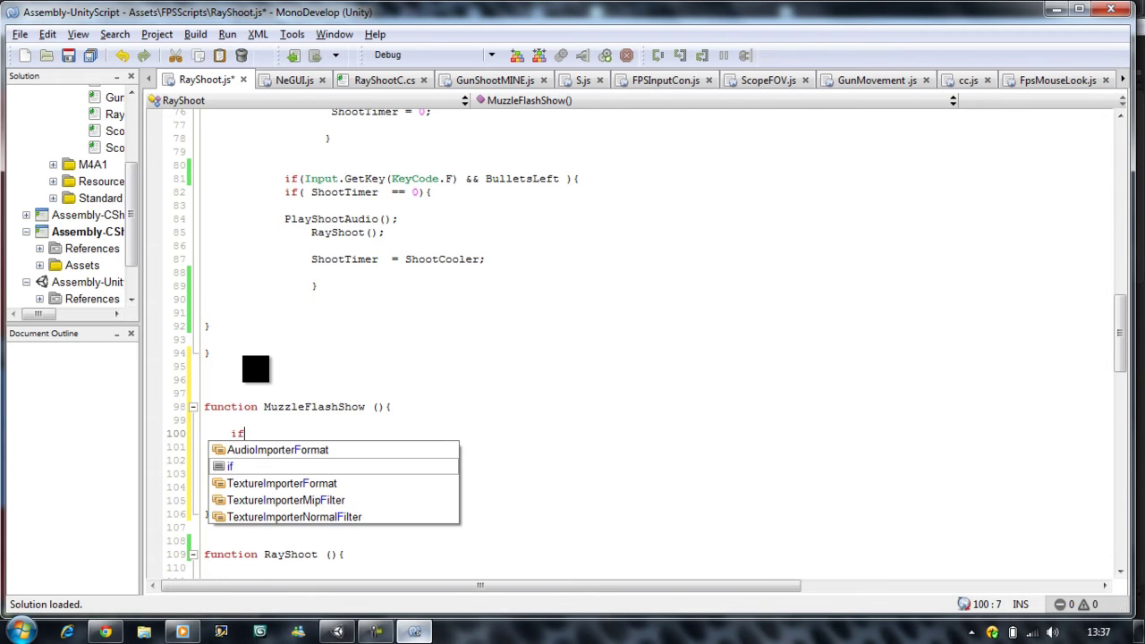
{"action": "type", "text": "(mu"}
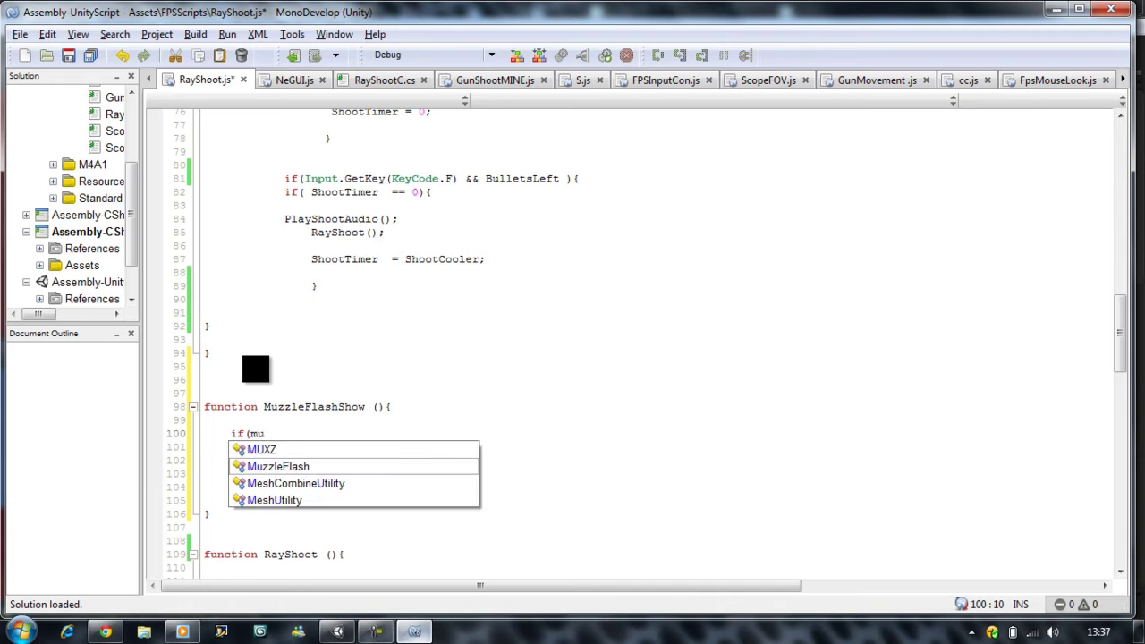
{"action": "key", "text": "BackSpace"}
{"action": "key", "text": "BackSpace"}
{"action": "type", "text": "mu"}
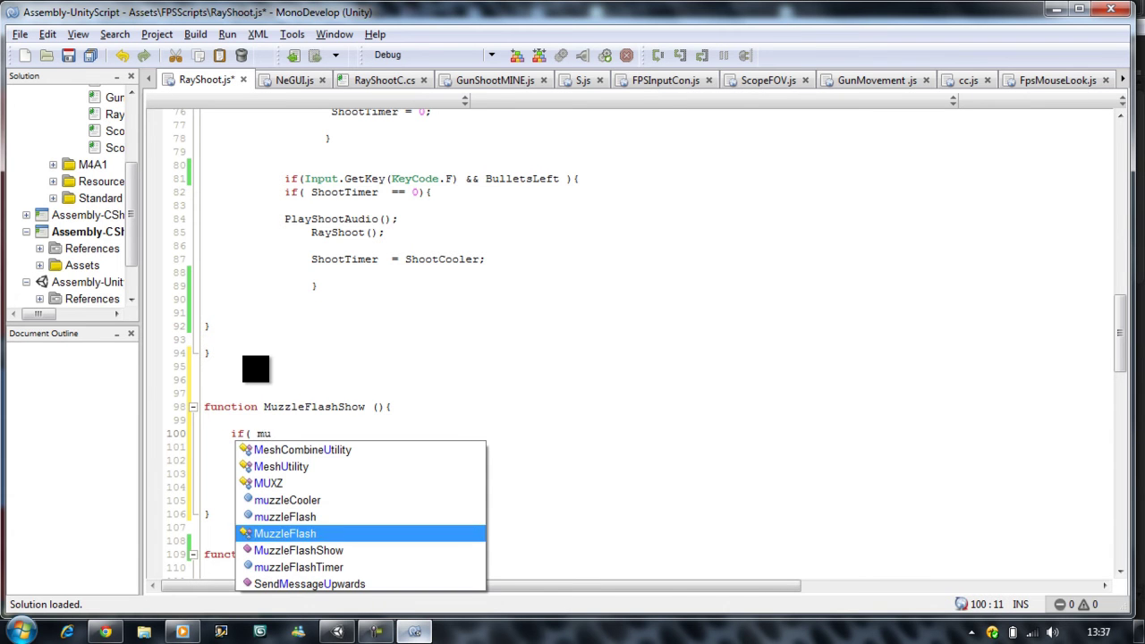
{"action": "key", "text": "Down"}
{"action": "key", "text": "Down"}
{"action": "key", "text": "Return"}
{"action": "type", "text": "> 0"}
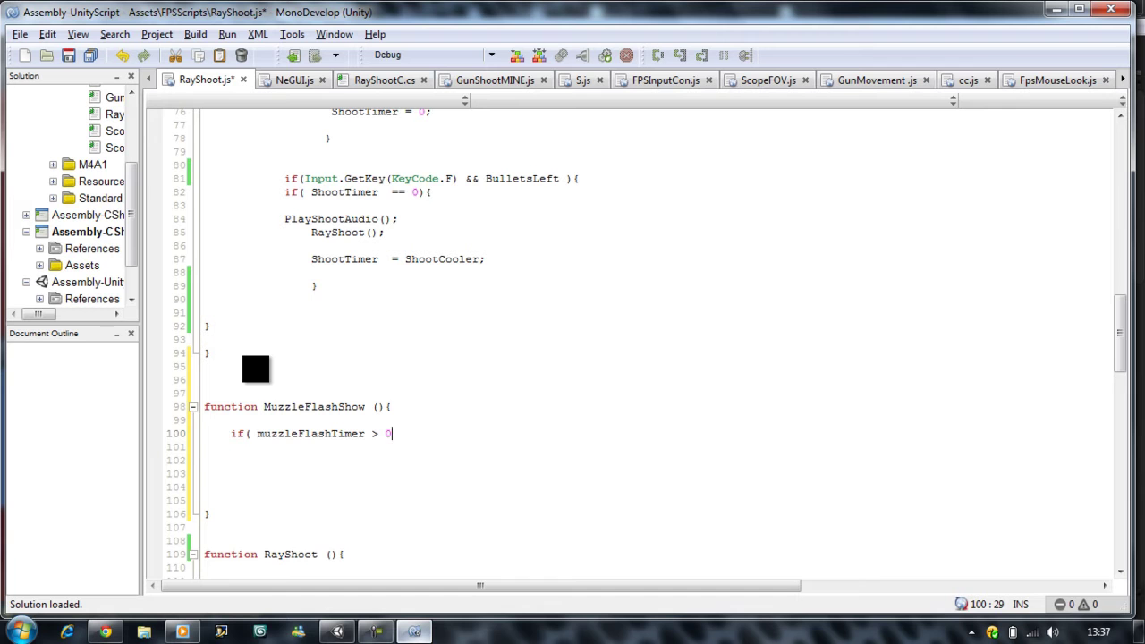
{"action": "type", "text": "){"}
{"action": "key", "text": "Down"}
{"action": "key", "text": "Down"}
{"action": "key", "text": "Down"}
{"action": "key", "text": "Return"}
{"action": "key", "text": "Return"}
{"action": "key", "text": "Return"}
{"action": "key", "text": "Up"}
{"action": "key", "text": "Up"}
{"action": "key", "text": "Up"}
{"action": "key", "text": "Down"}
{"action": "key", "text": "Down"}
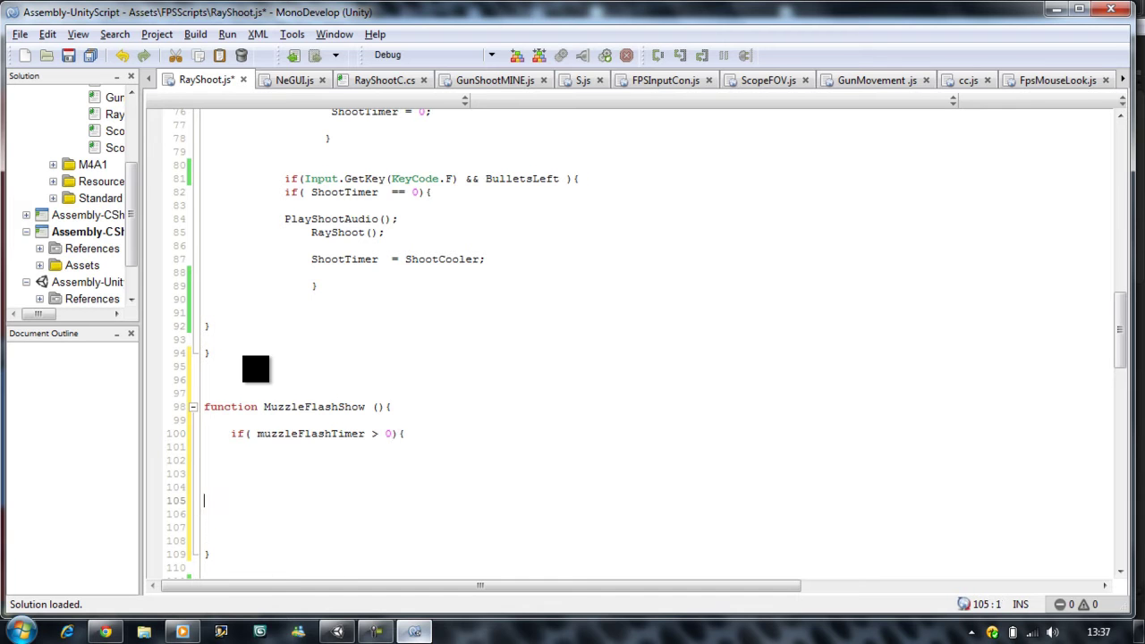
{"action": "type", "text": "}"}
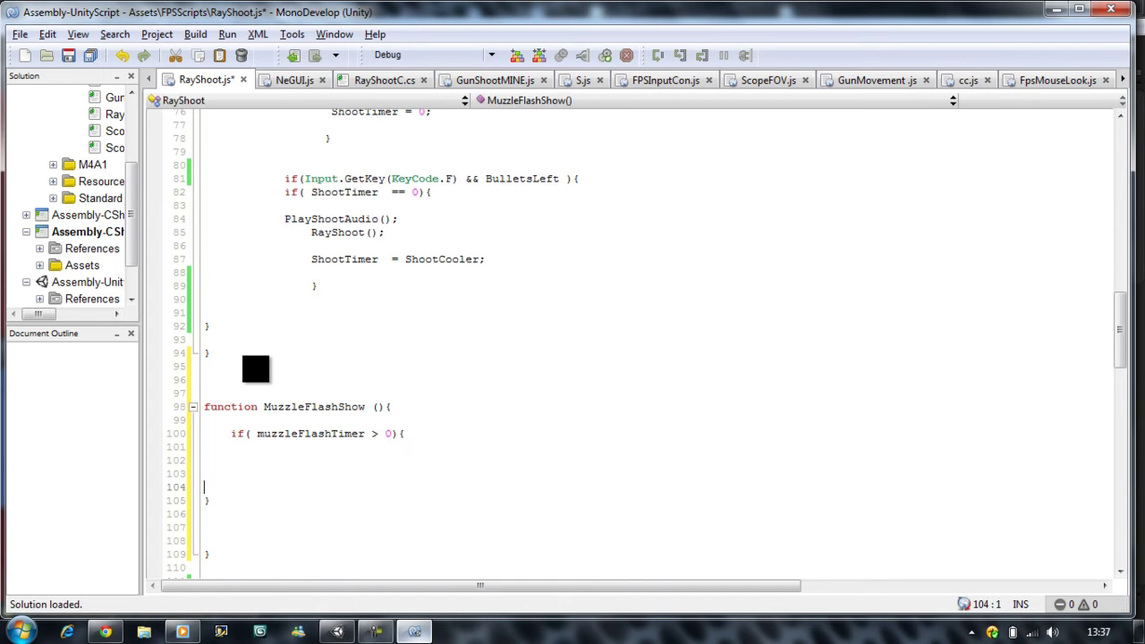
{"action": "key", "text": "Tab"}
{"action": "key", "text": "BackSpace"}
{"action": "key", "text": "BackSpace"}
{"action": "key", "text": "BackSpace"}
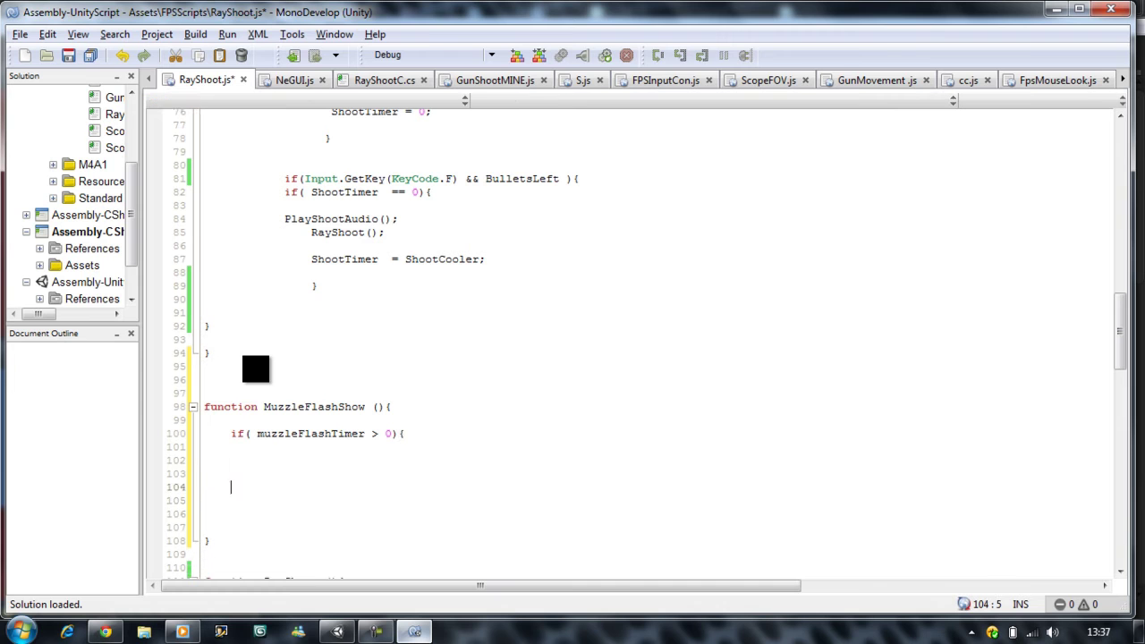
{"action": "key", "text": "Tab"}
{"action": "key", "text": "Tab"}
{"action": "type", "text": "}"}
{"action": "key", "text": "Up"}
{"action": "key", "text": "Up"}
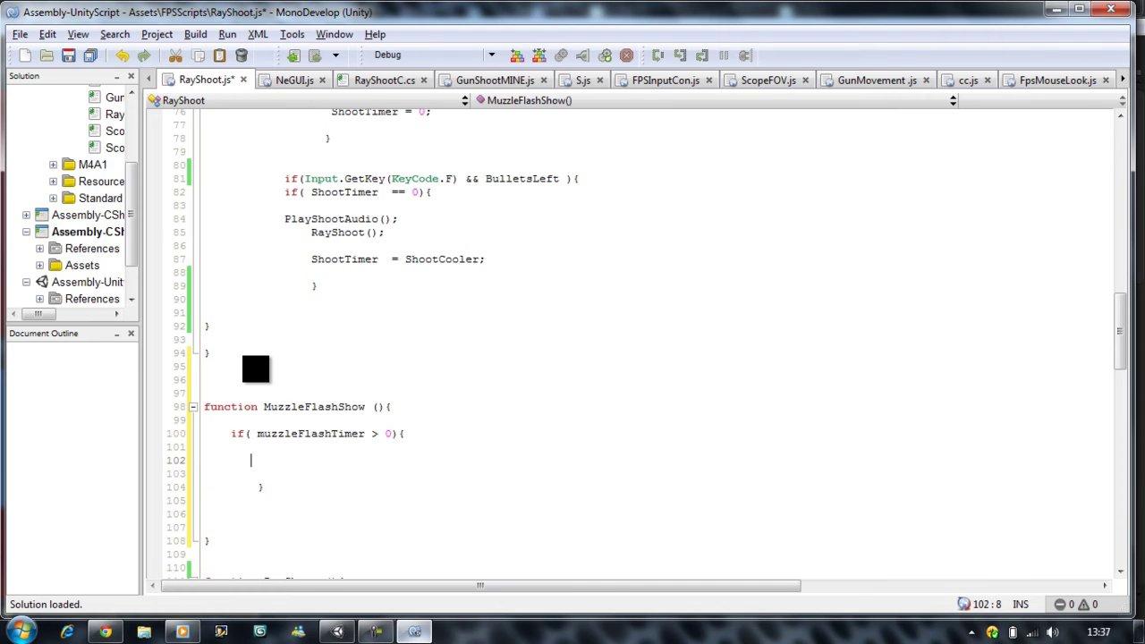
- Inside that block, write muzzleFlash.emit = false; using autocomplete
{"action": "type", "text": "mu"}
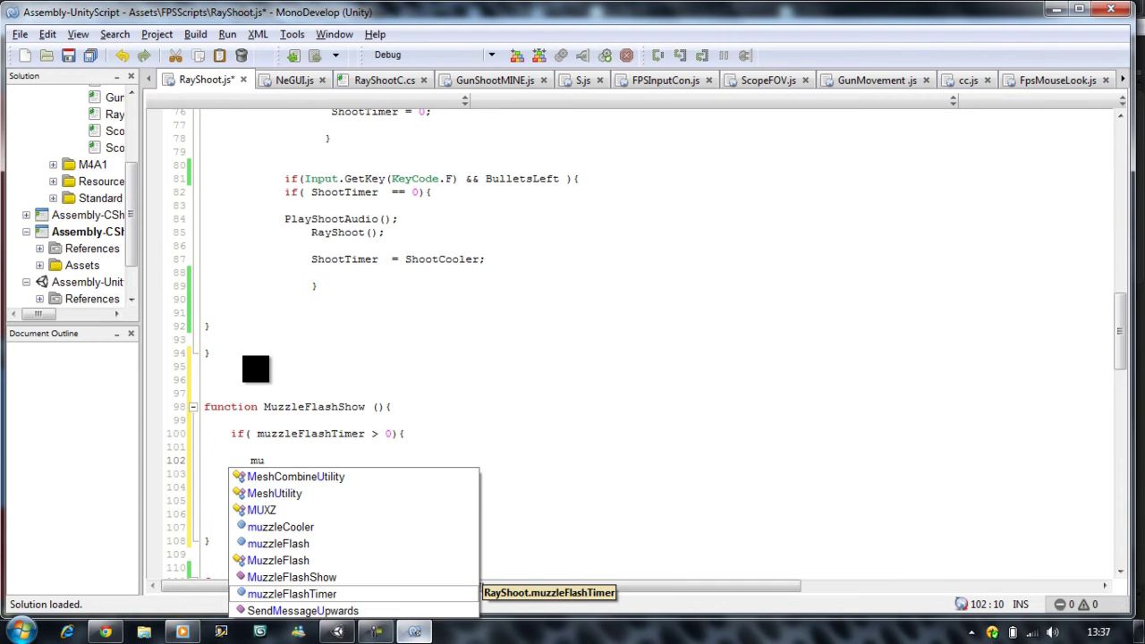
{"action": "key", "text": "Up"}
{"action": "key", "text": "Return"}
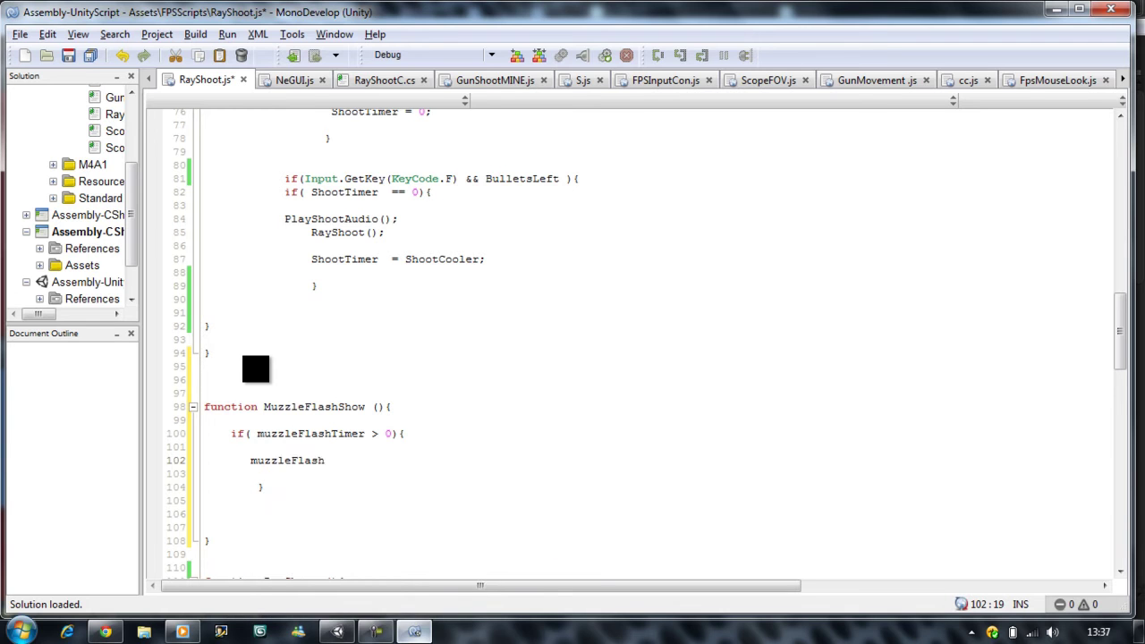
{"action": "type", "text": ".e"}
{"action": "key", "text": "Return"}
{"action": "key", "text": "BackSpace"}
{"action": "key", "text": "BackSpace"}
{"action": "key", "text": "BackSpace"}
{"action": "type", "text": "."}
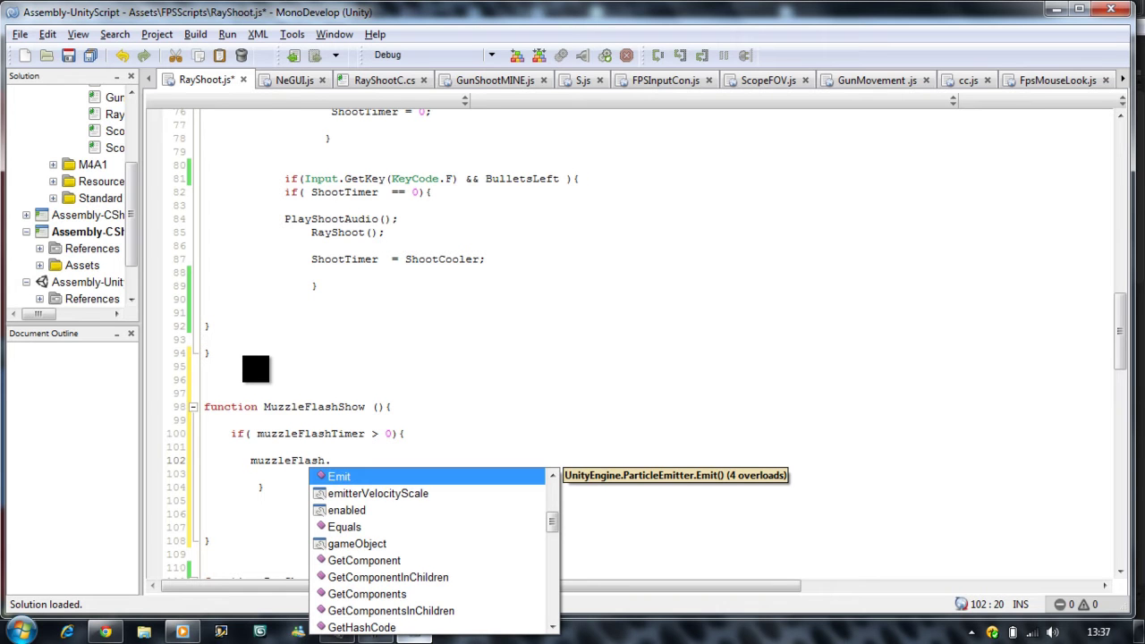
{"action": "key", "text": "Down"}
{"action": "key", "text": "Down"}
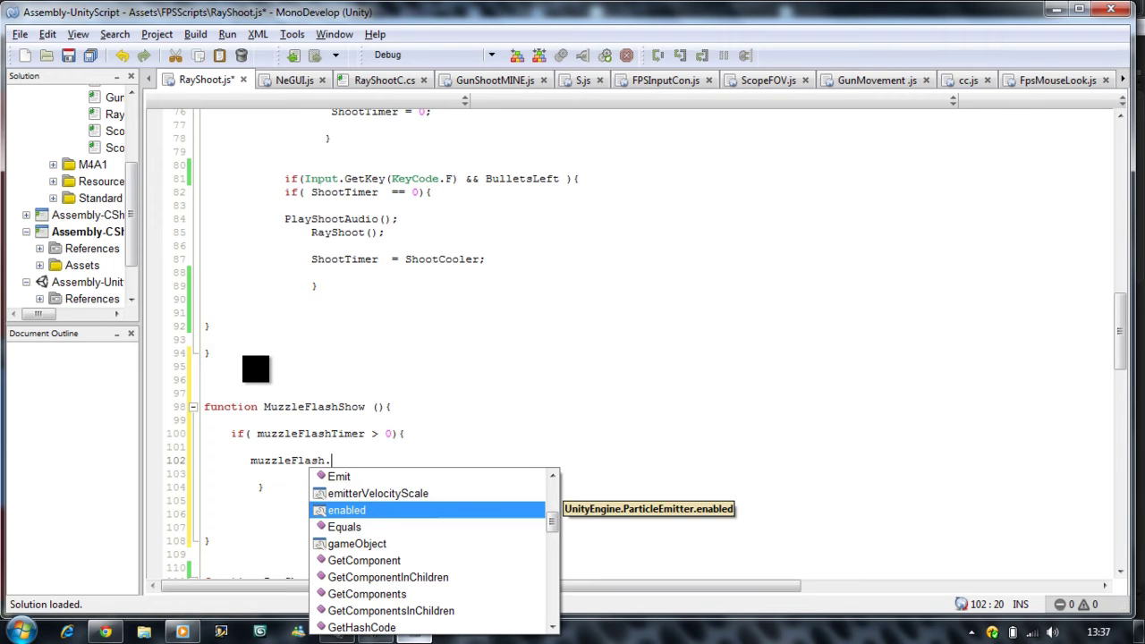
{"action": "type", "text": "e"}
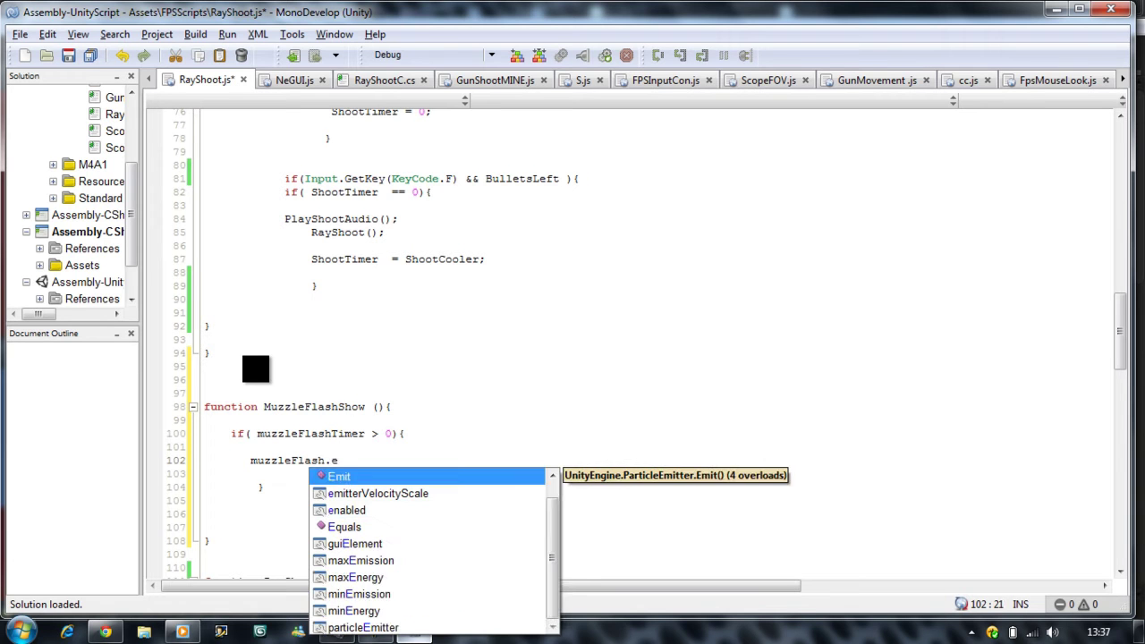
{"action": "type", "text": "m"}
{"action": "key", "text": "Up"}
{"action": "key", "text": "Return"}
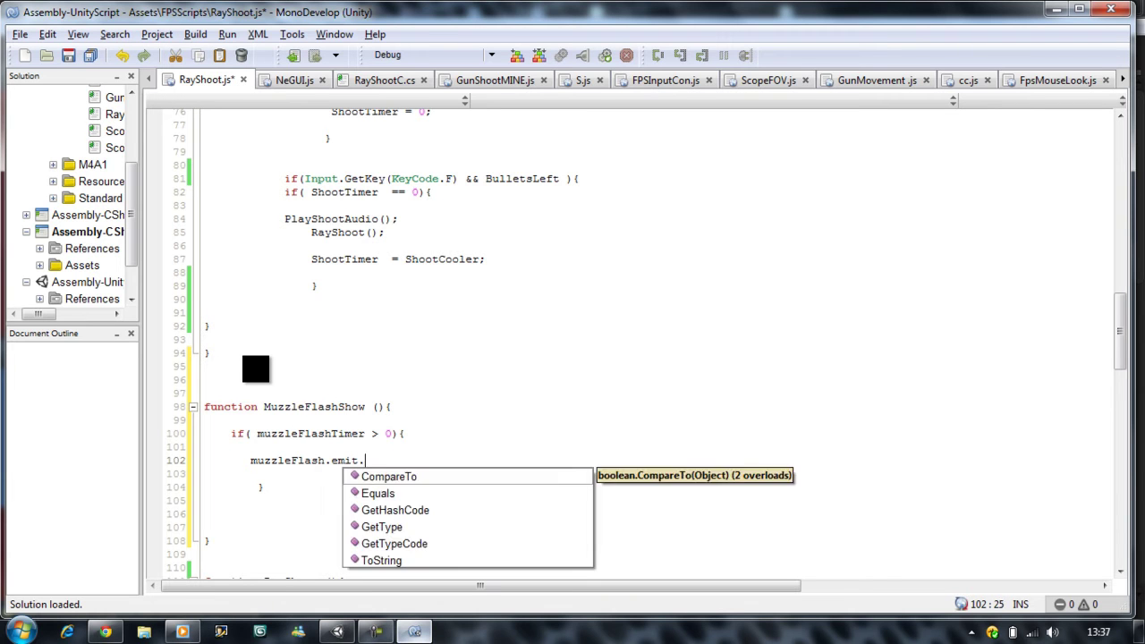
{"action": "type", "text": "= fa"}
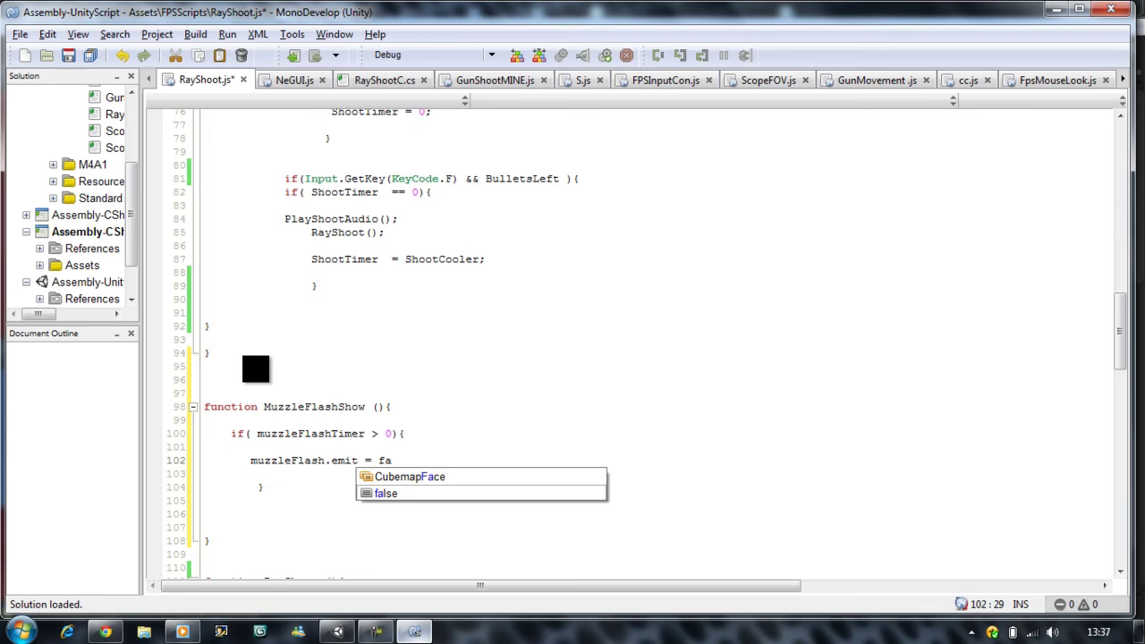
{"action": "type", "text": "lse;"}
{"action": "key", "text": "Return"}
{"action": "key", "text": "Return"}
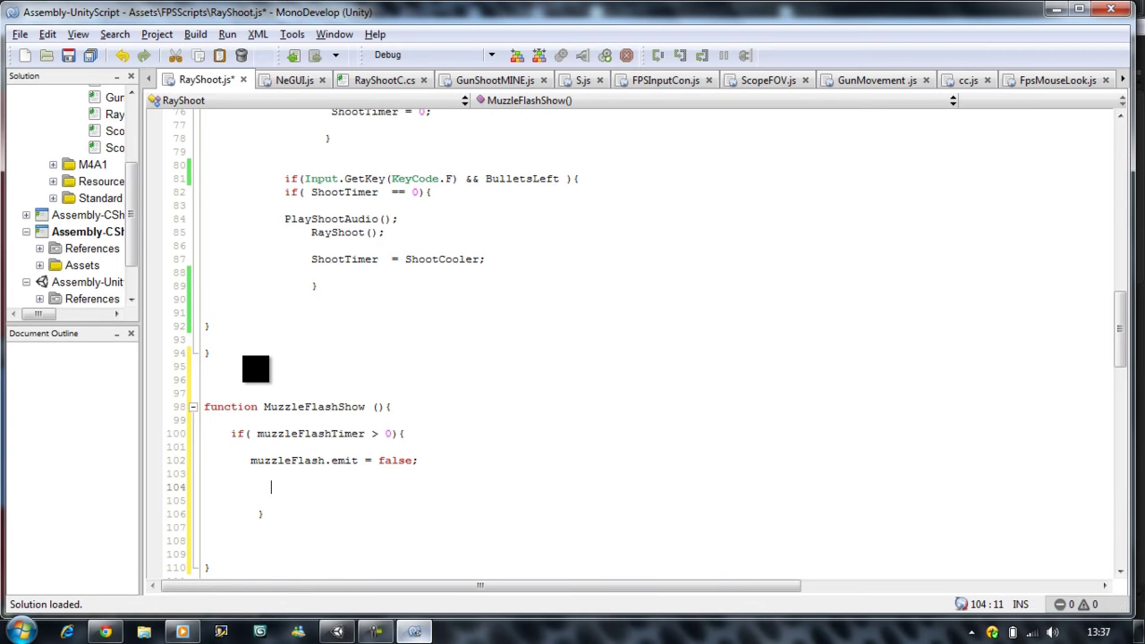
{"action": "type", "text": "lig"}
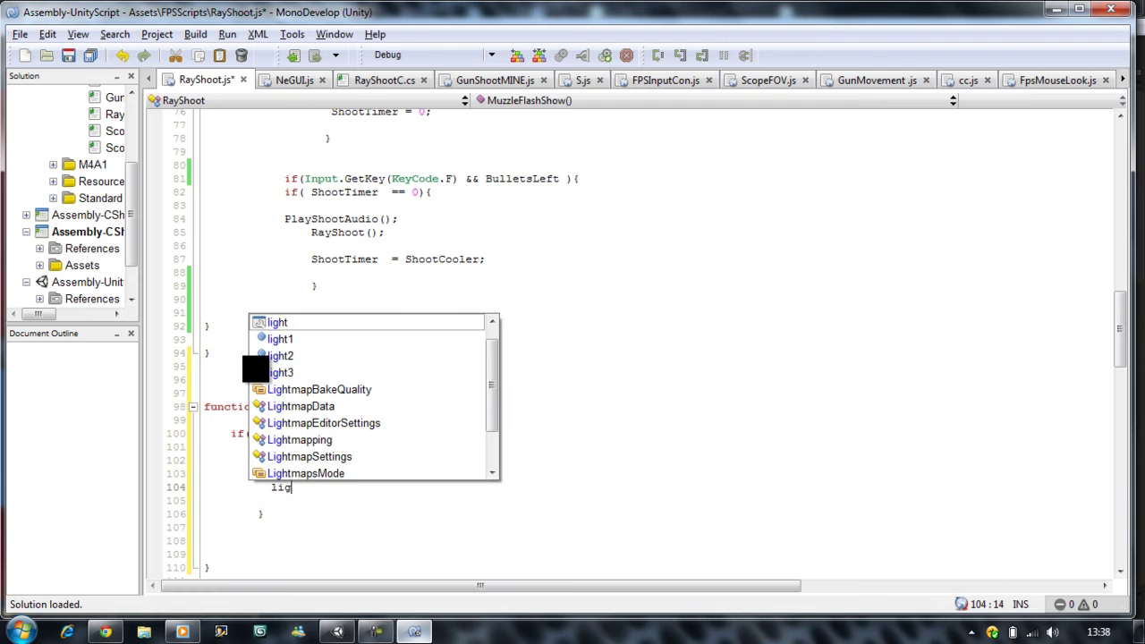
{"action": "type", "text": "ht"}
- Complete the line light1.active = false; using autocomplete
{"action": "key", "text": "Down"}
{"action": "key", "text": "Return"}
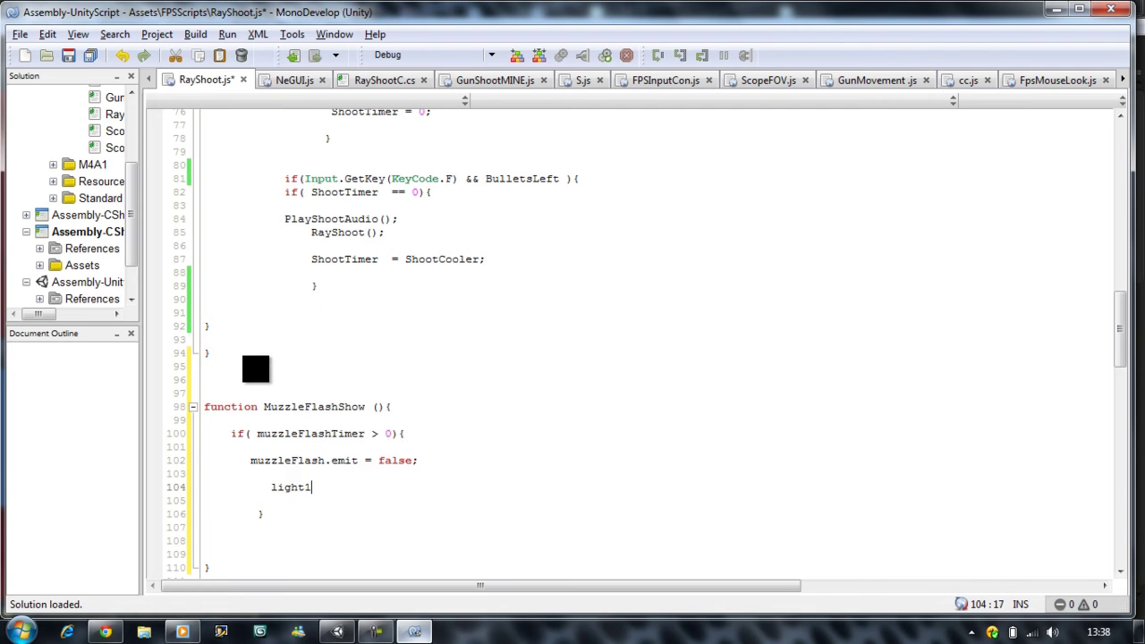
{"action": "type", "text": ".a"}
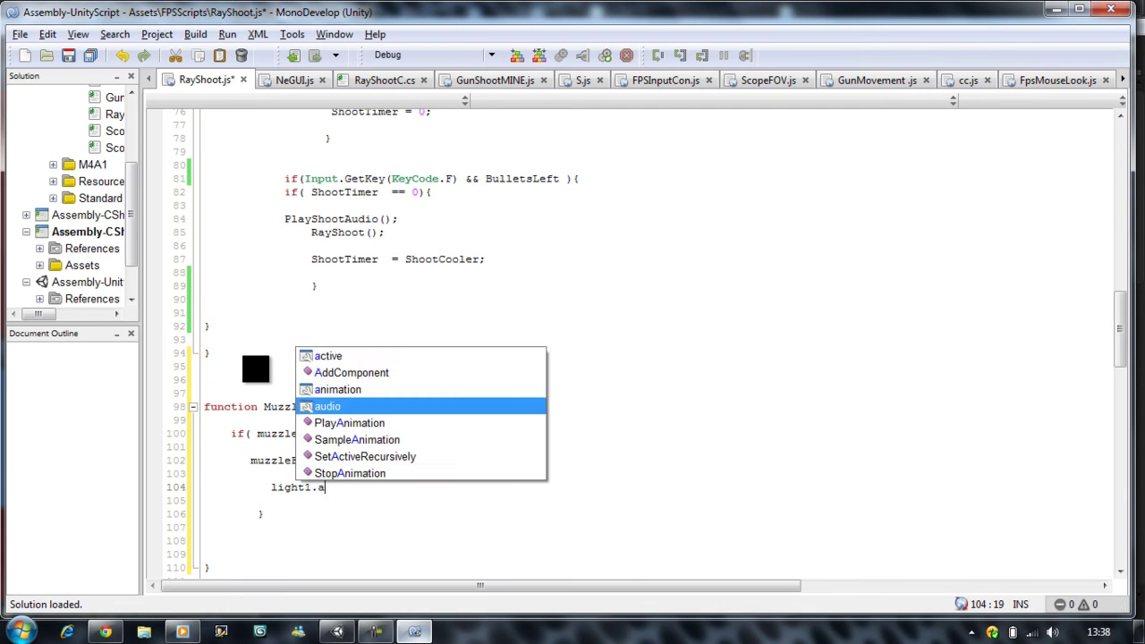
{"action": "key", "text": "Up"}
{"action": "key", "text": "Up"}
{"action": "key", "text": "Up"}
{"action": "key", "text": "Return"}
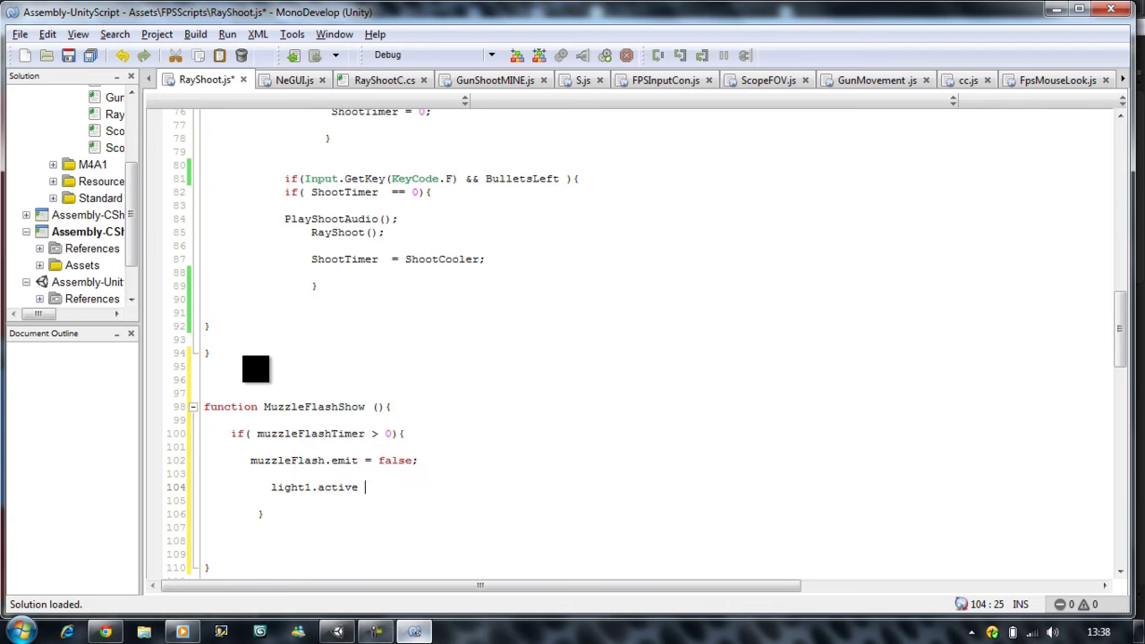
{"action": "type", "text": "= fa"}
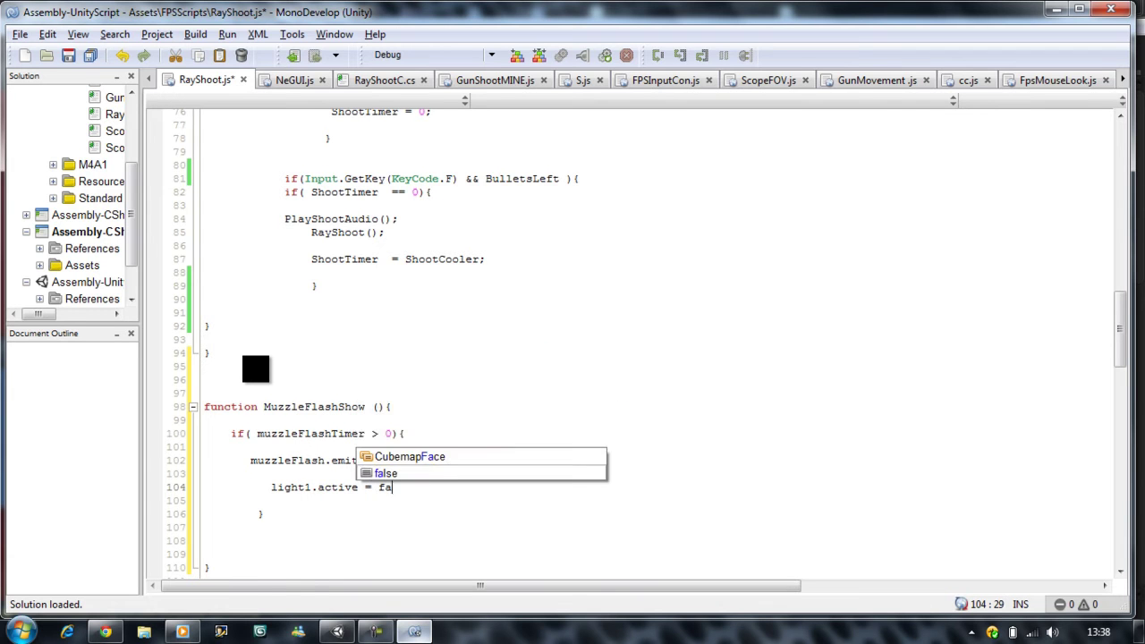
{"action": "type", "text": "lse;"}
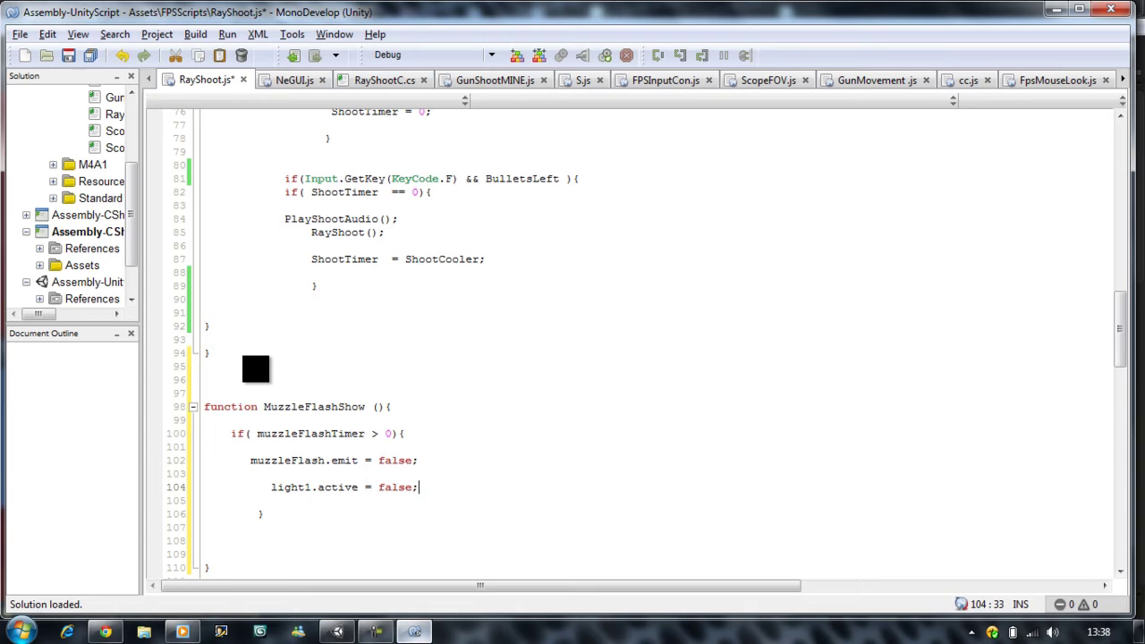
- Duplicate the line for light2 and light3, then save RayShoot.js
{"action": "left_click_drag", "start_coordinate": [421, 487], "coordinate": [266, 486]}
{"action": "key", "text": "ctrl+c"}
{"action": "left_click", "coordinate": [436, 484]}
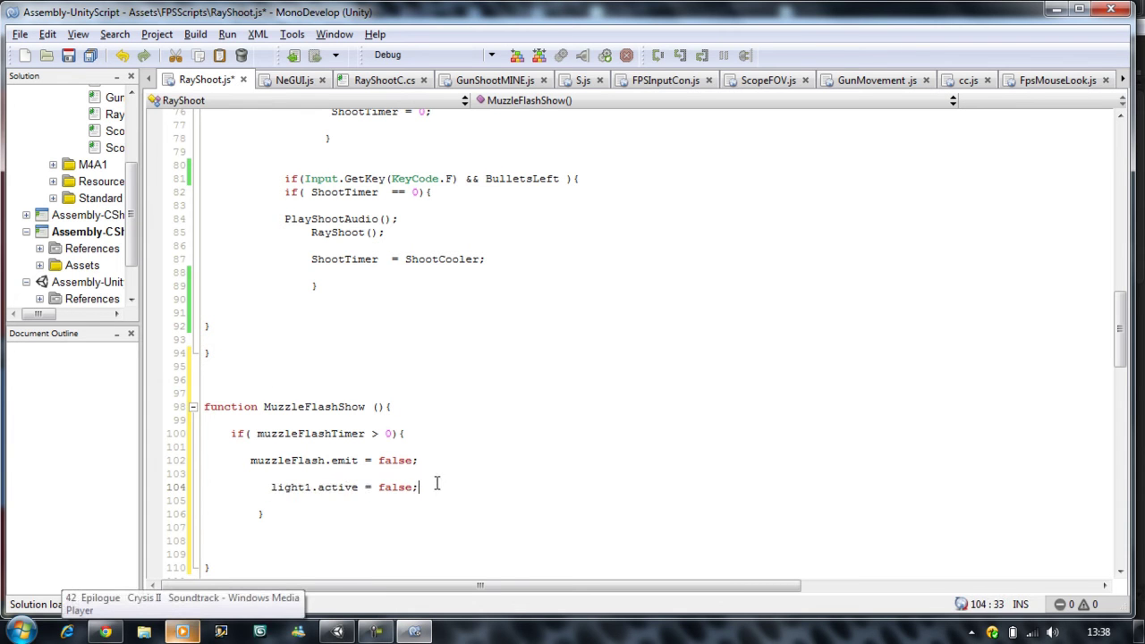
{"action": "key", "text": "Return"}
{"action": "key", "text": "ctrl+v"}
{"action": "key", "text": "Return"}
{"action": "key", "text": "ctrl+v"}
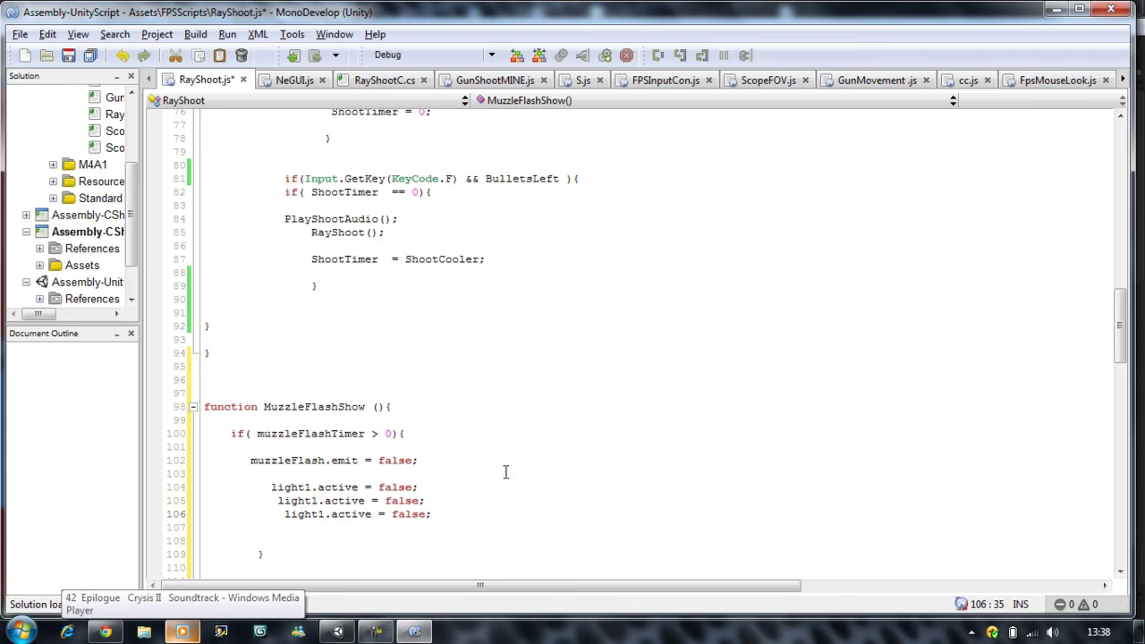
{"action": "left_click_drag", "start_coordinate": [319, 501], "coordinate": [319, 514]}
{"action": "type", "text": "2"}
{"action": "type", "text": "3"}
{"action": "key", "text": "ctrl+s"}
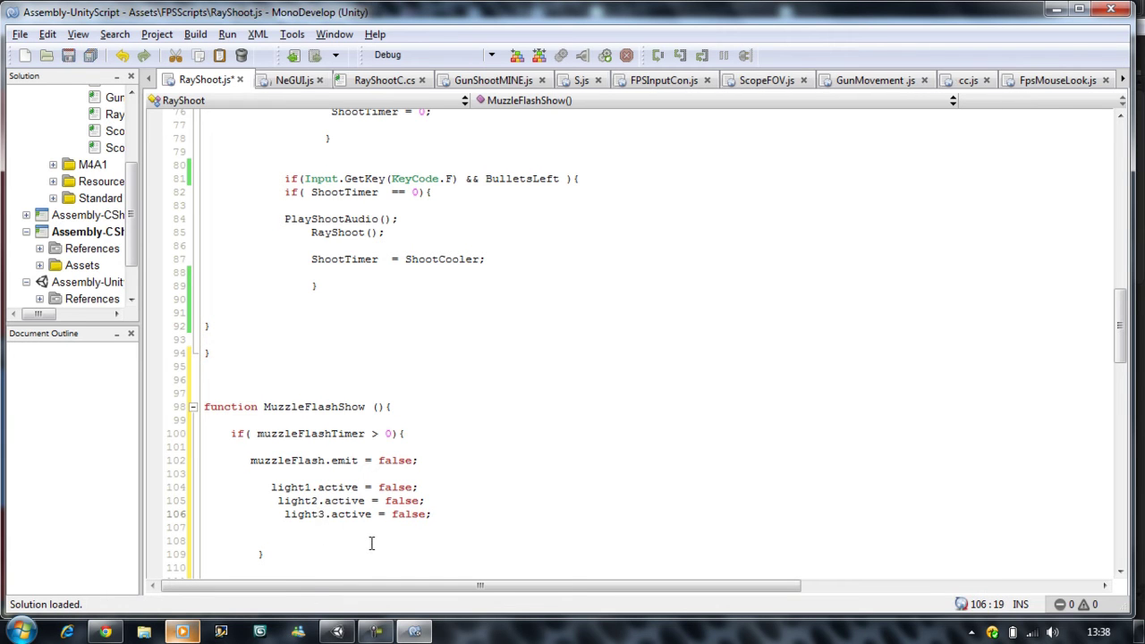
{"action": "left_click", "coordinate": [371, 542]}
{"action": "scroll", "coordinate": [310, 536], "scroll_direction": "down", "scroll_amount": 2}
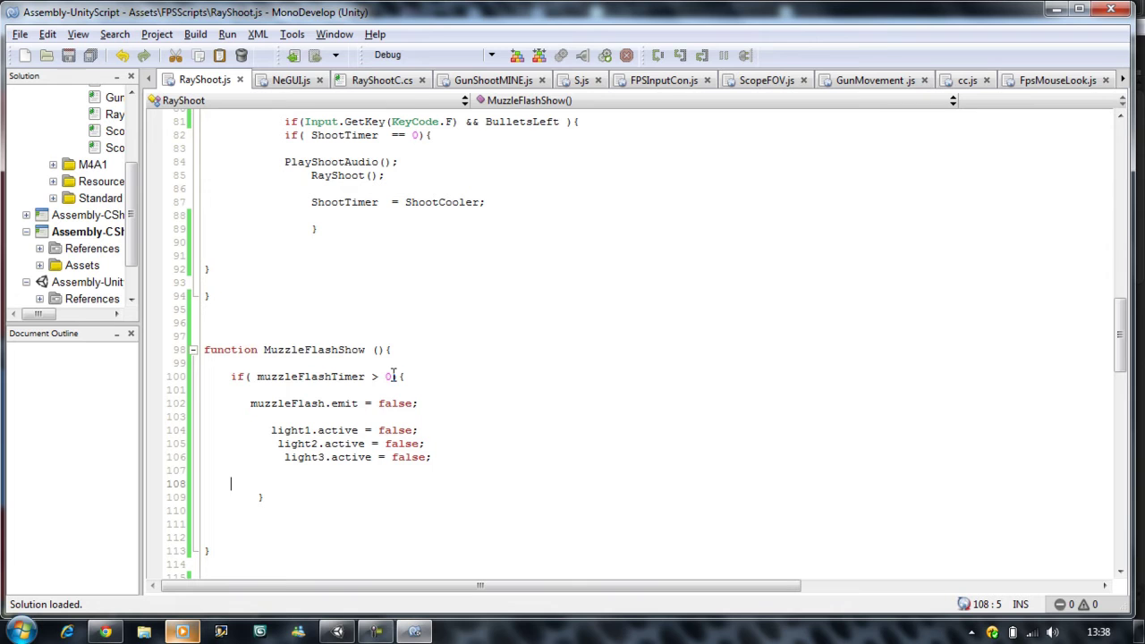
- Below the first if block, begin a new if condition on muzzleFlashTimer
{"action": "left_click", "coordinate": [302, 493]}
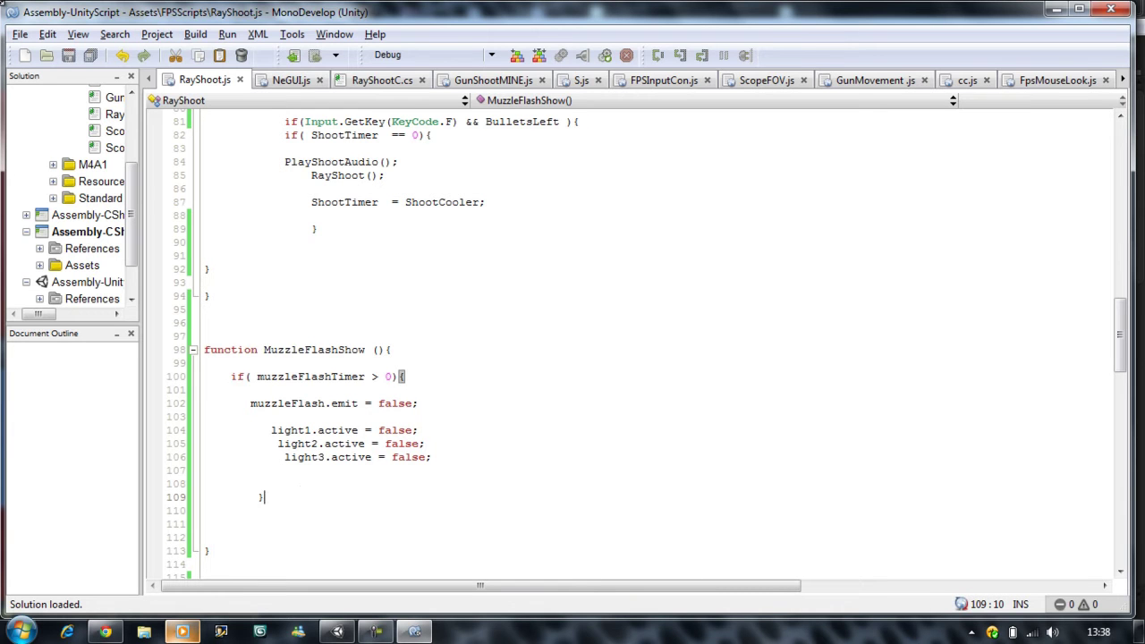
{"action": "key", "text": "Return"}
{"action": "key", "text": "Return"}
{"action": "key", "text": "Return"}
{"action": "type", "text": "if"}
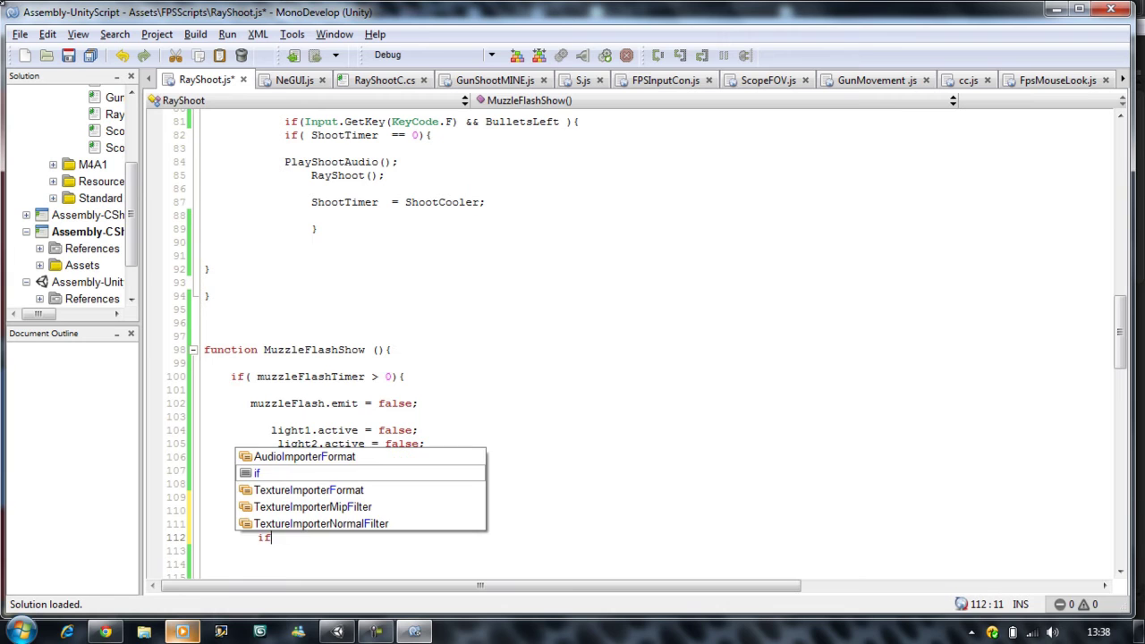
{"action": "type", "text": "("}
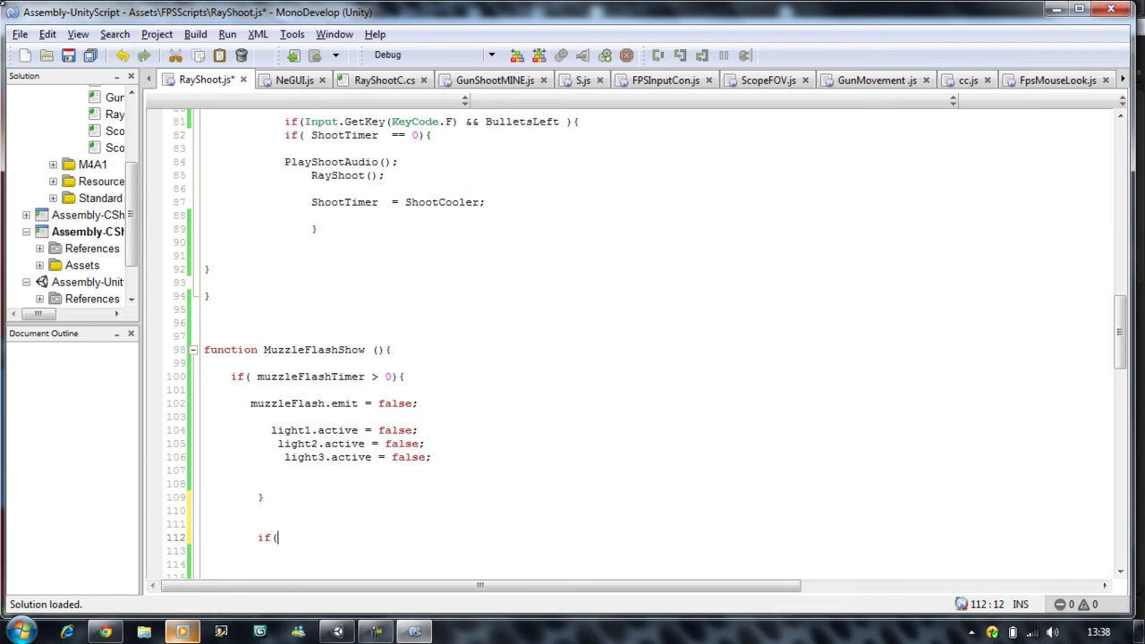
{"action": "type", "text": "mu"}
{"action": "key", "text": "BackSpace"}
{"action": "key", "text": "BackSpace"}
{"action": "type", "text": "muzz"}
{"action": "key", "text": "Down"}
{"action": "key", "text": "Down"}
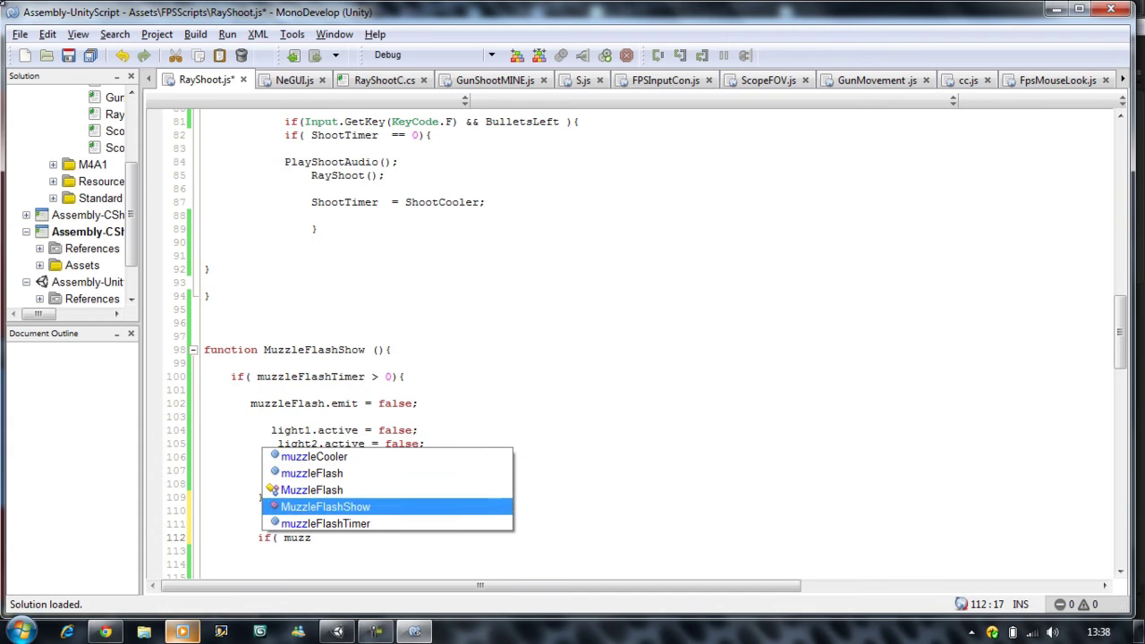
{"action": "key", "text": "Down"}
{"action": "key", "text": "Return"}
- Complete the condition as == muzzleCooler and add the empty block braces
{"action": "type", "text": "== "}
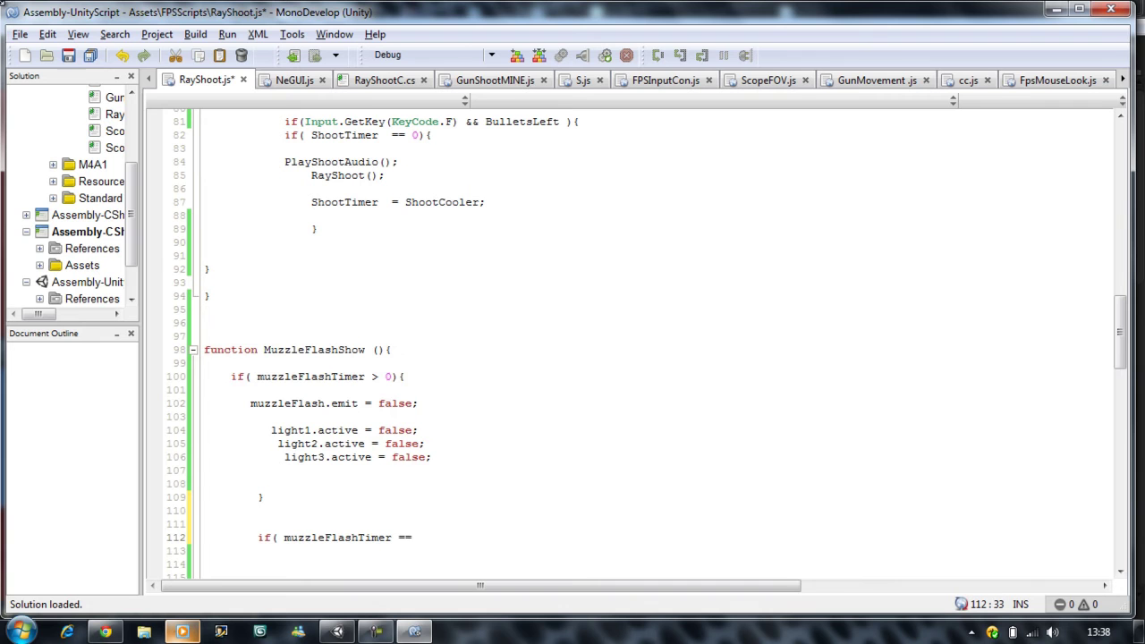
{"action": "type", "text": "mu"}
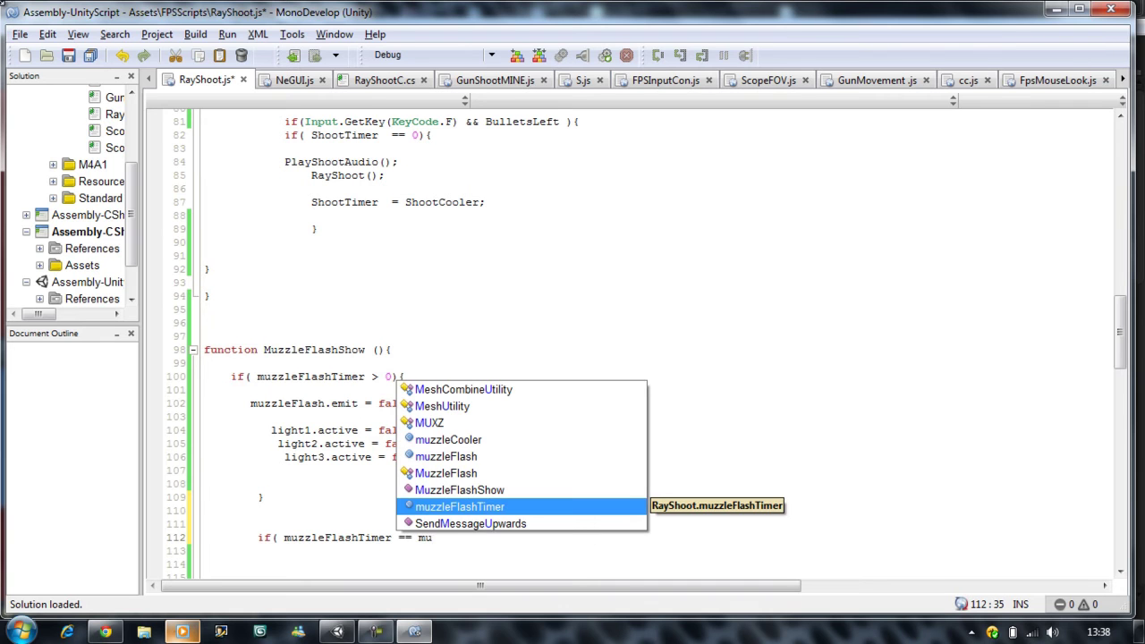
{"action": "key", "text": "Up"}
{"action": "key", "text": "Up"}
{"action": "key", "text": "Up"}
{"action": "key", "text": "Up"}
{"action": "key", "text": "Return"}
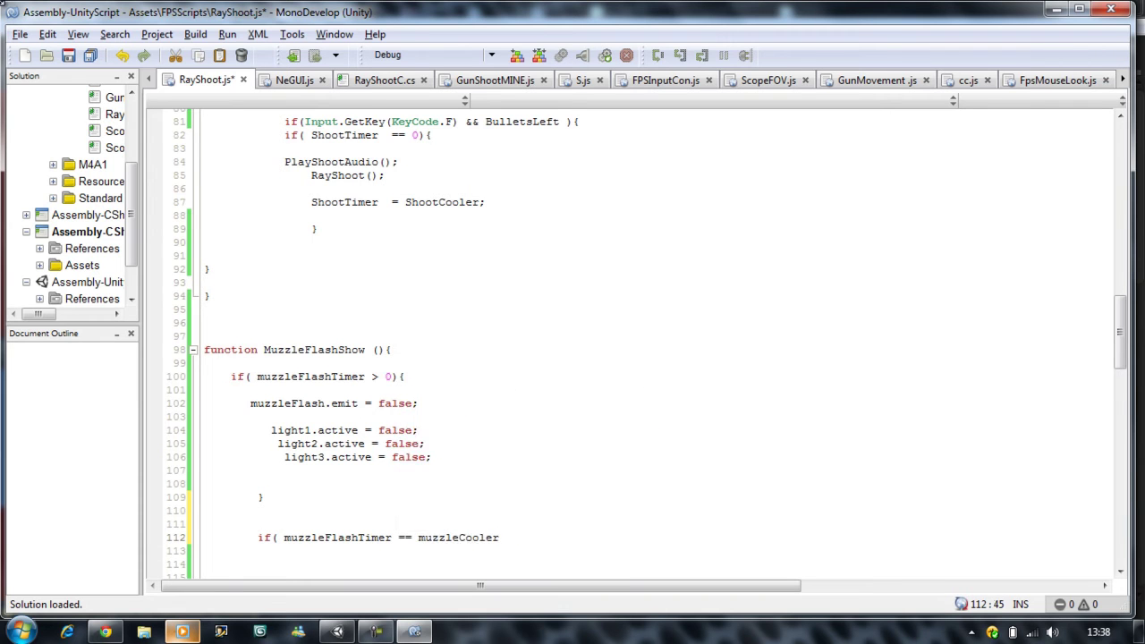
{"action": "type", "text": ")"}
{"action": "type", "text": "{"}
{"action": "key", "text": "Return"}
{"action": "key", "text": "Return"}
{"action": "key", "text": "Return"}
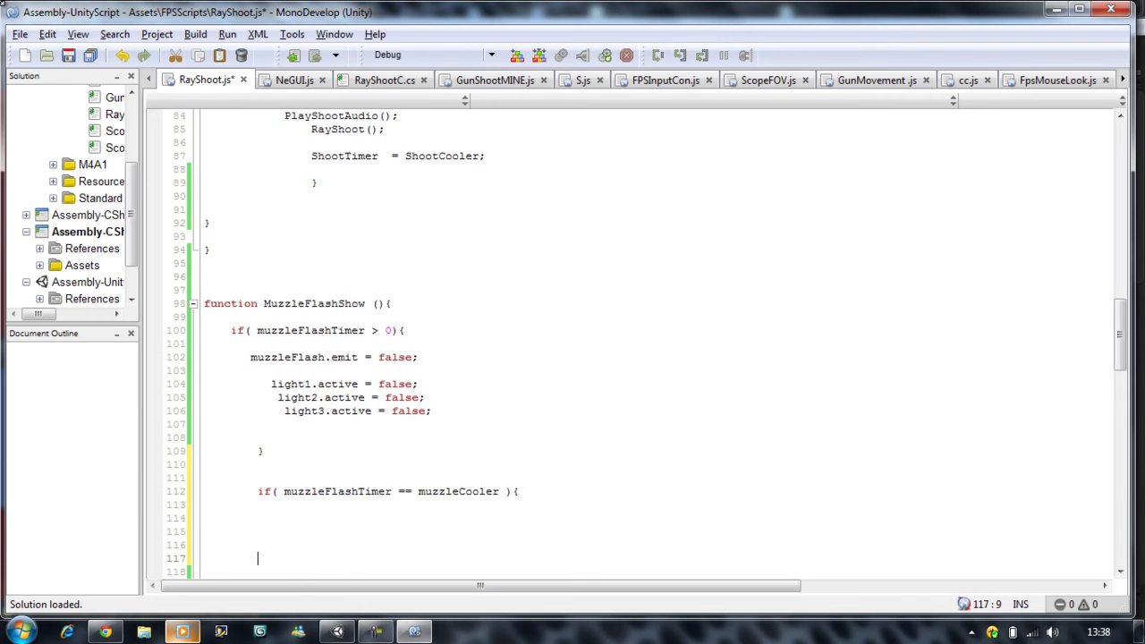
{"action": "type", "text": "}"}
{"action": "key", "text": "Up"}
{"action": "key", "text": "Up"}
{"action": "key", "text": "Up"}
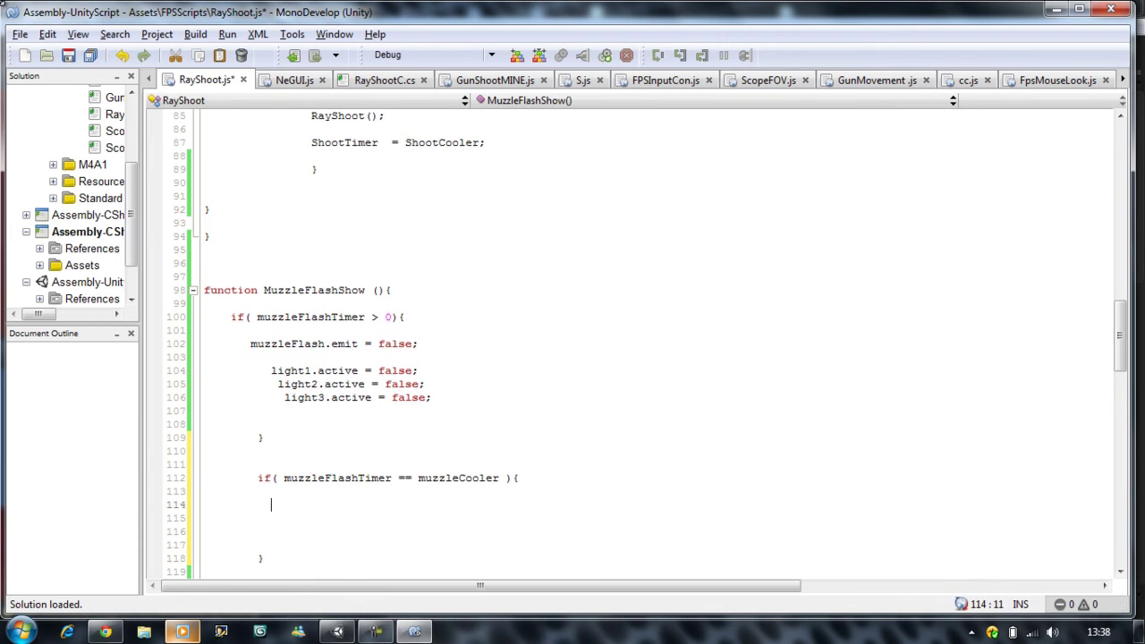
{"action": "key", "text": "Down"}
- Start line 115 with muzzleFlash.transform.localRotation via autocomplete
{"action": "type", "text": "m"}
{"action": "key", "text": "Down"}
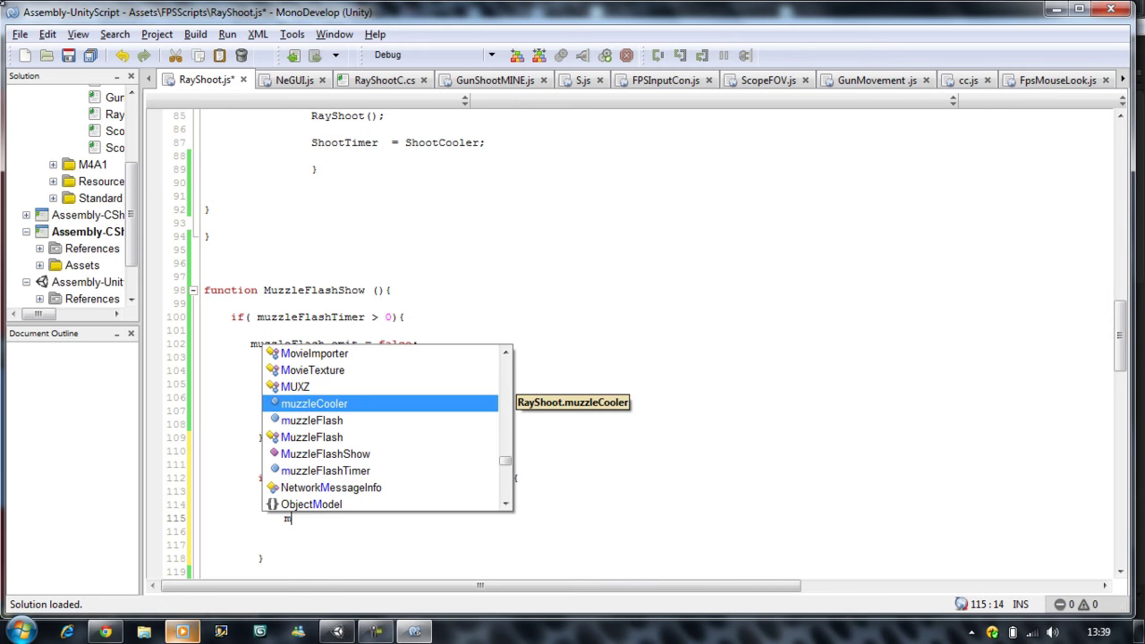
{"action": "key", "text": "Down"}
{"action": "key", "text": "Return"}
{"action": "type", "text": "."}
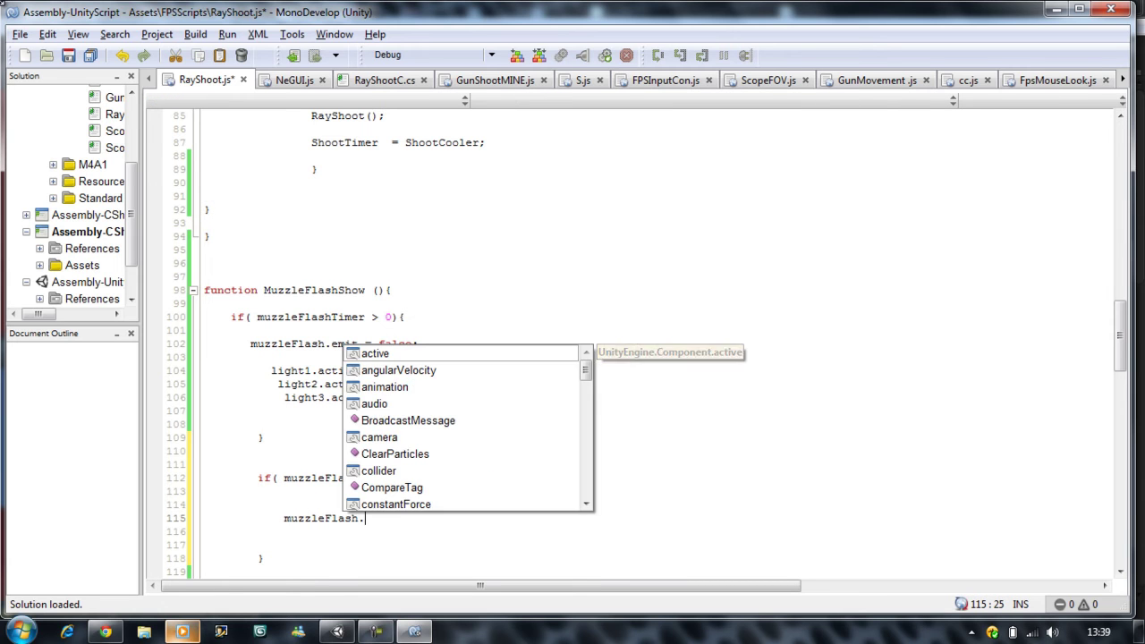
{"action": "type", "text": "tra"}
{"action": "key", "text": "Return"}
{"action": "type", "text": "."}
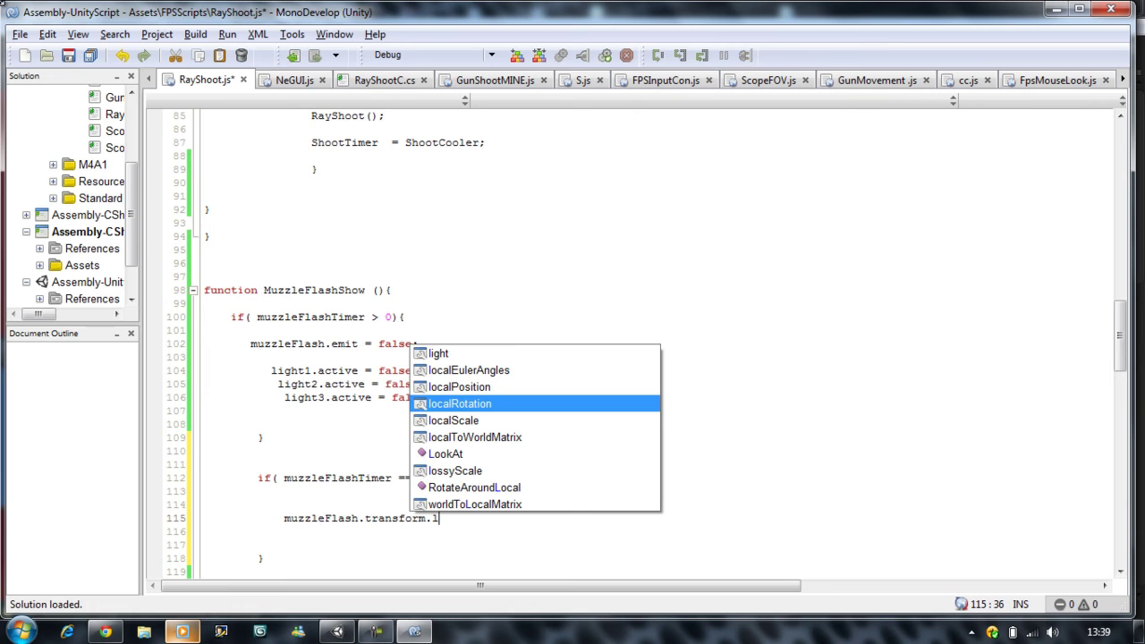
{"action": "type", "text": "lo"}
{"action": "key", "text": "Down"}
{"action": "key", "text": "Up"}
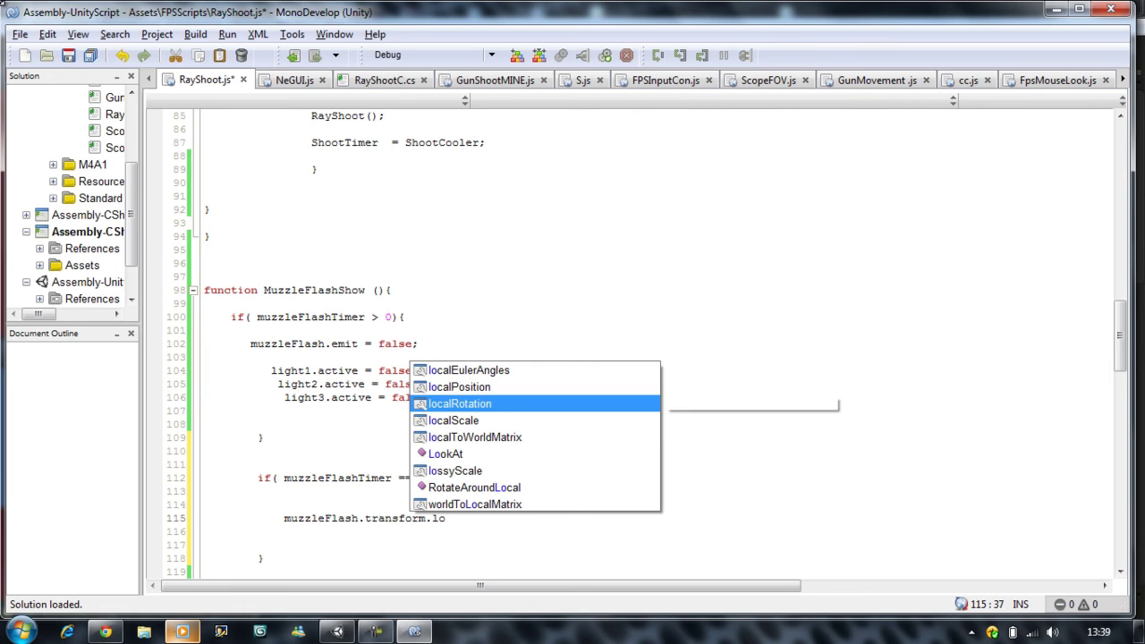
{"action": "key", "text": "Return"}
- Assign it Quaternion.AngleAxis with Random.value as the angle source
{"action": "type", "text": "= "}
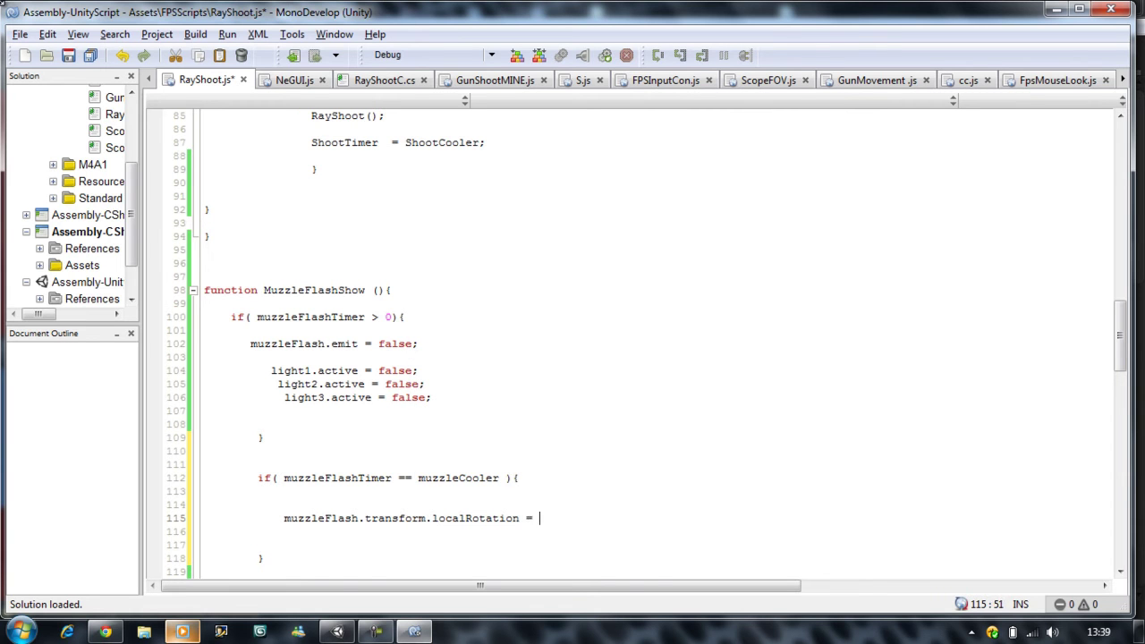
{"action": "type", "text": "Q"}
{"action": "type", "text": "ua"}
{"action": "key", "text": "Up"}
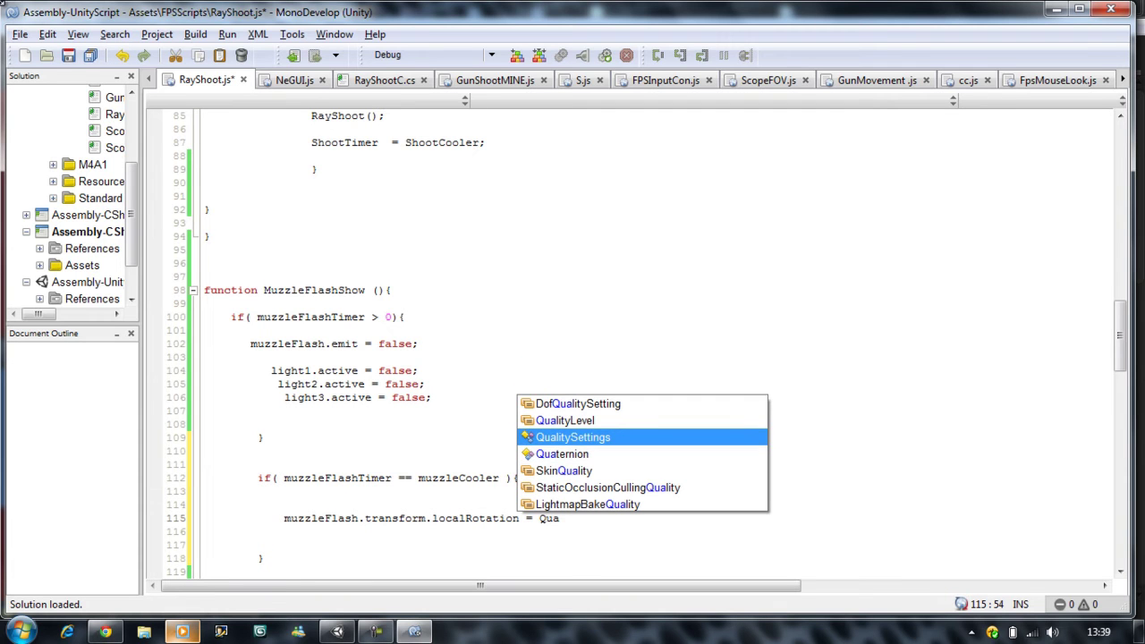
{"action": "key", "text": "Down"}
{"action": "key", "text": "Return"}
{"action": "type", "text": ".a"}
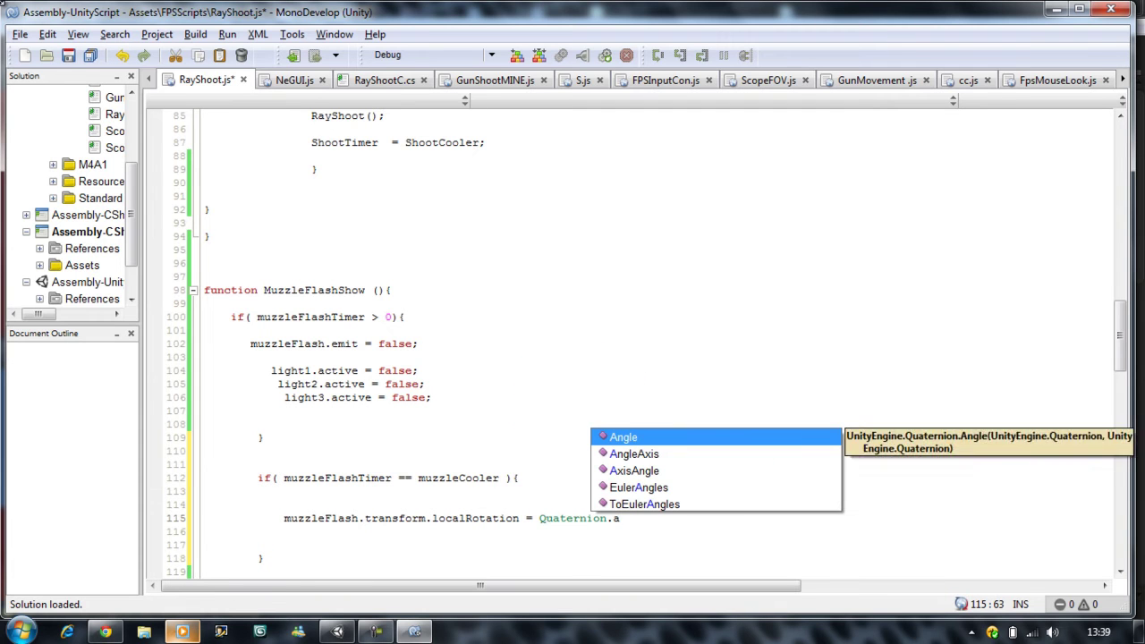
{"action": "key", "text": "Down"}
{"action": "key", "text": "Return"}
{"action": "type", "text": "("}
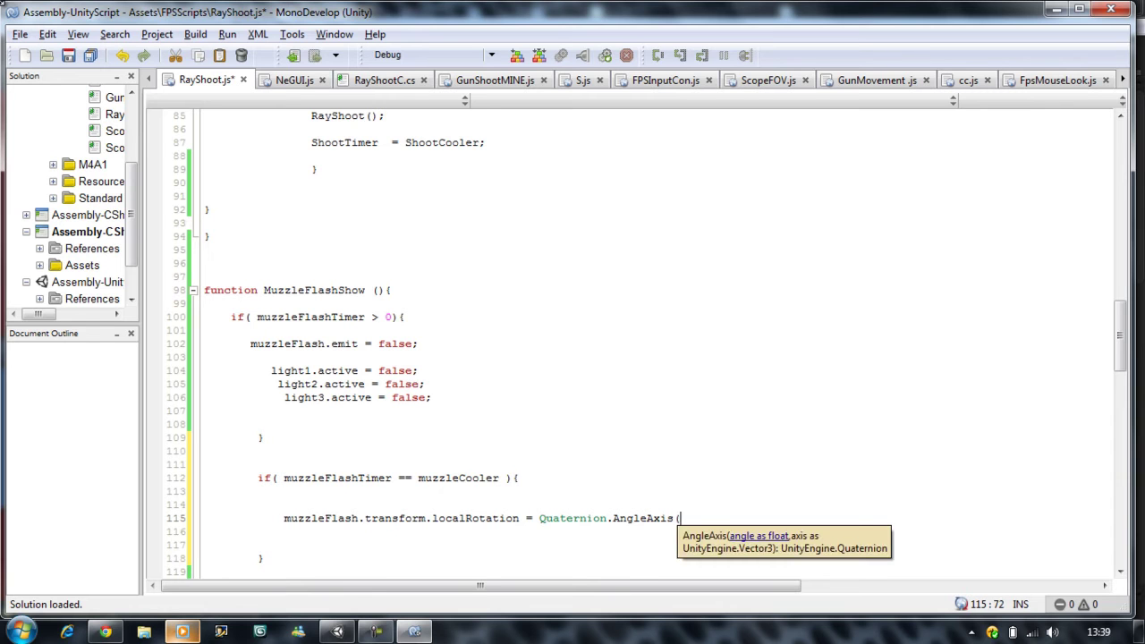
{"action": "type", "text": "R"}
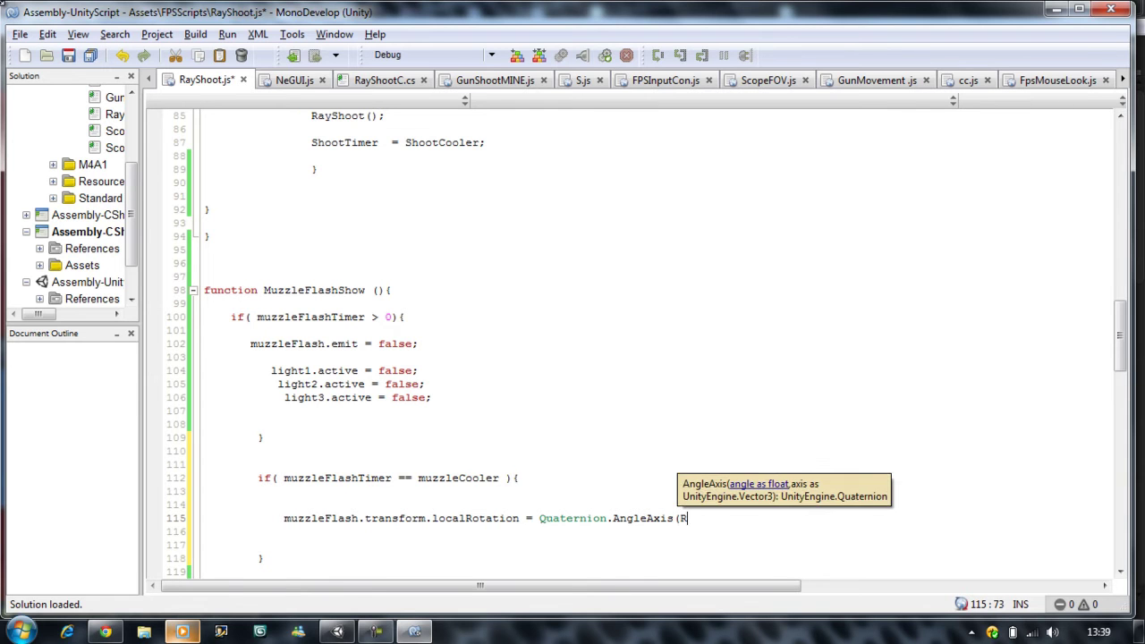
{"action": "type", "text": "ando"}
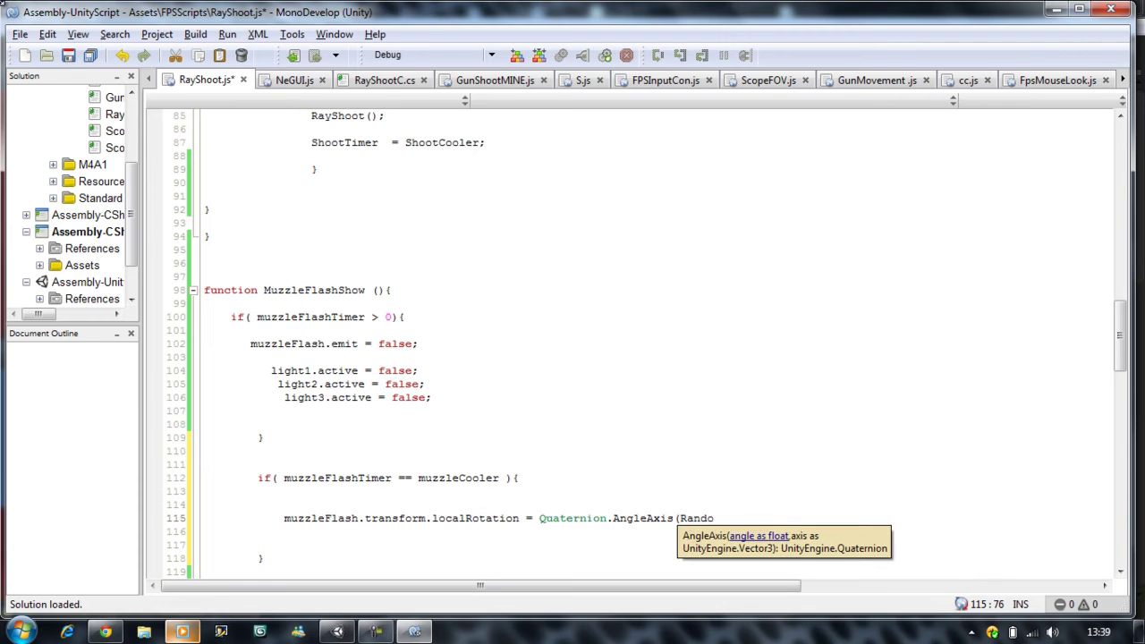
{"action": "key", "text": "BackSpace"}
{"action": "key", "text": "BackSpace"}
{"action": "key", "text": "BackSpace"}
{"action": "key", "text": "BackSpace"}
{"action": "key", "text": "BackSpace"}
{"action": "type", "text": "ran"}
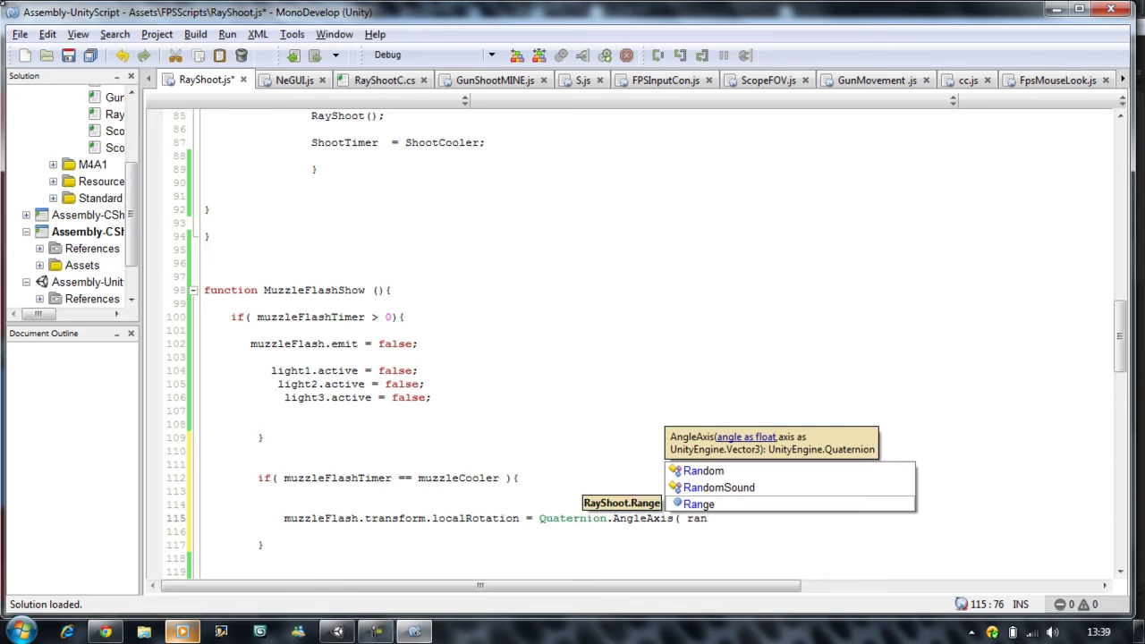
{"action": "key", "text": "Up"}
{"action": "key", "text": "Up"}
{"action": "key", "text": "Return"}
{"action": "type", "text": "."}
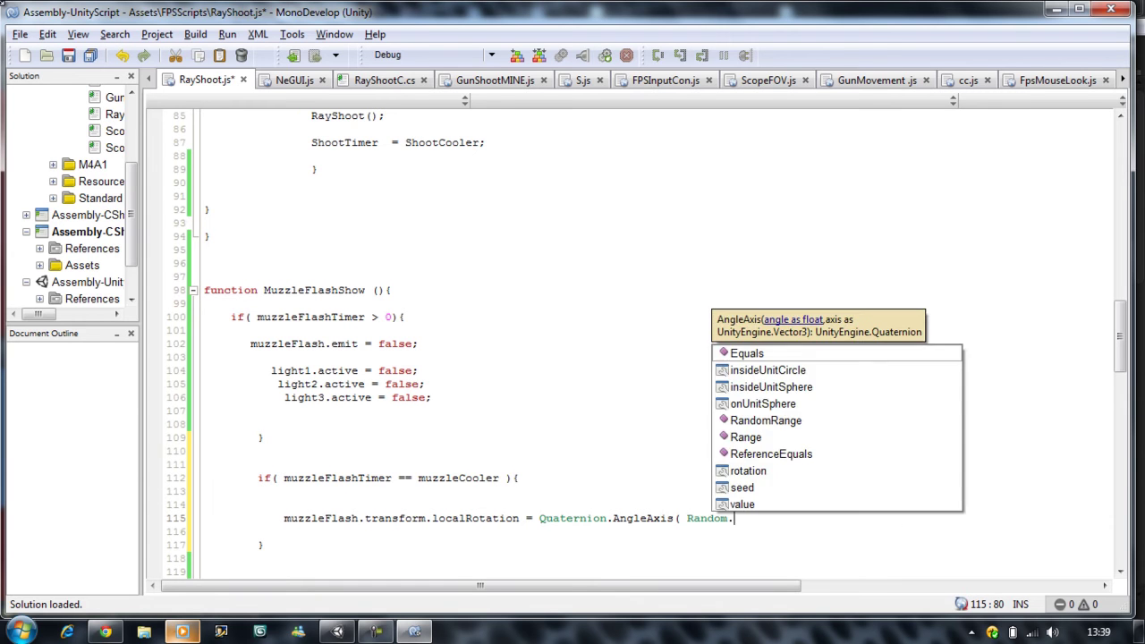
{"action": "type", "text": "v"}
{"action": "key", "text": "Return"}
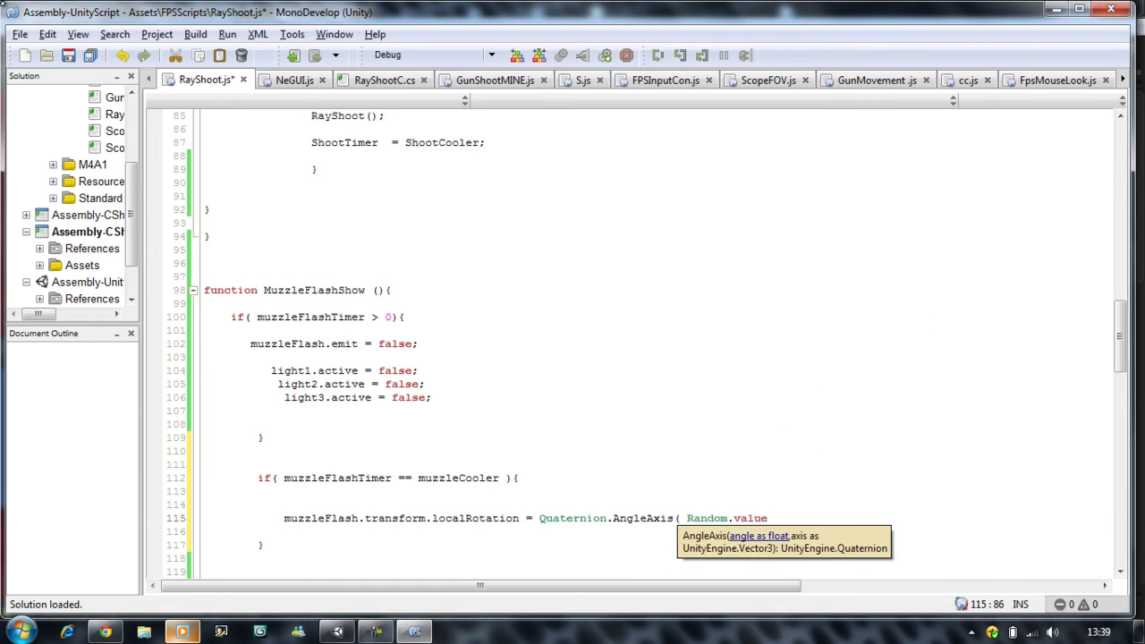
- Finish the angle as * 360 * MuzzleSpeed around Vector3.forward and save
{"action": "type", "text": "* 360 *"}
{"action": "type", "text": "M"}
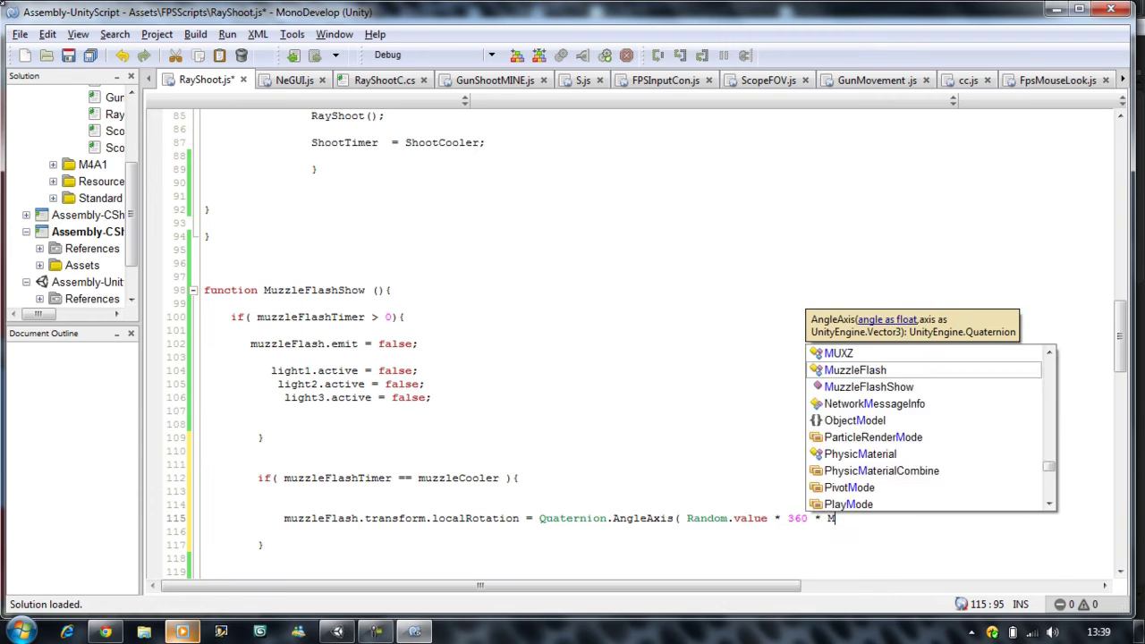
{"action": "type", "text": "uzzle"}
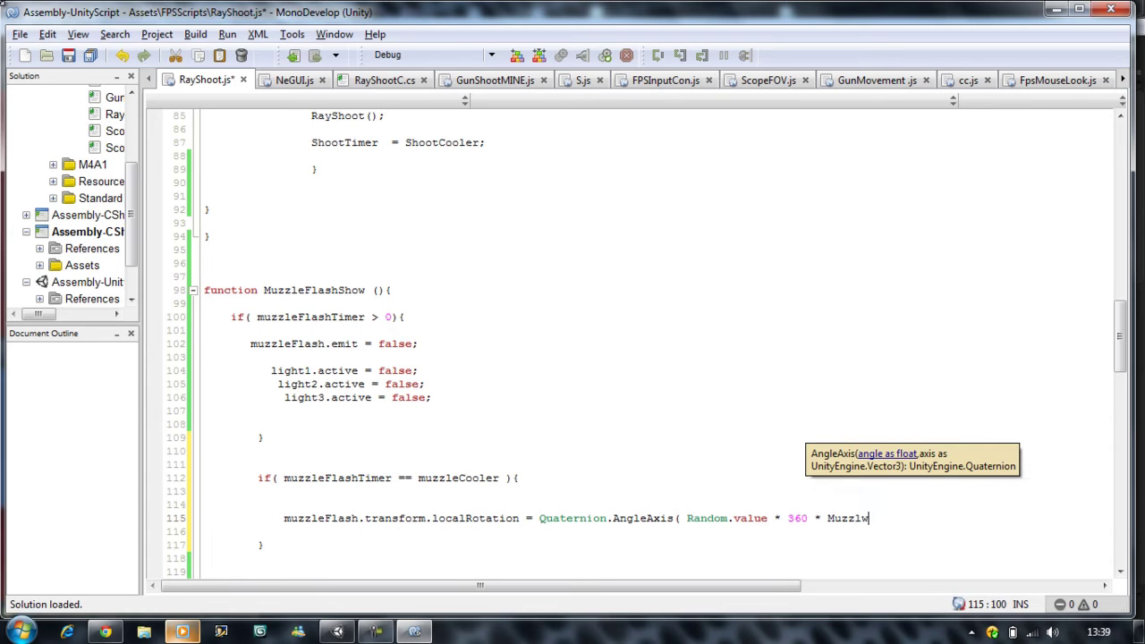
{"action": "type", "text": "Speed "}
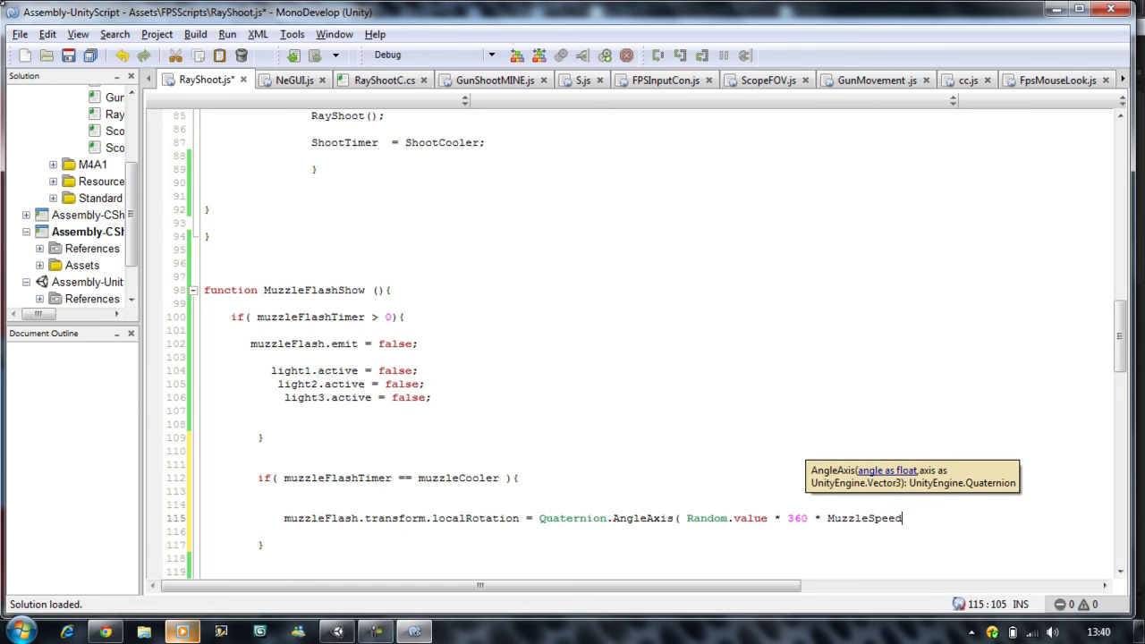
{"action": "type", "text": ", "}
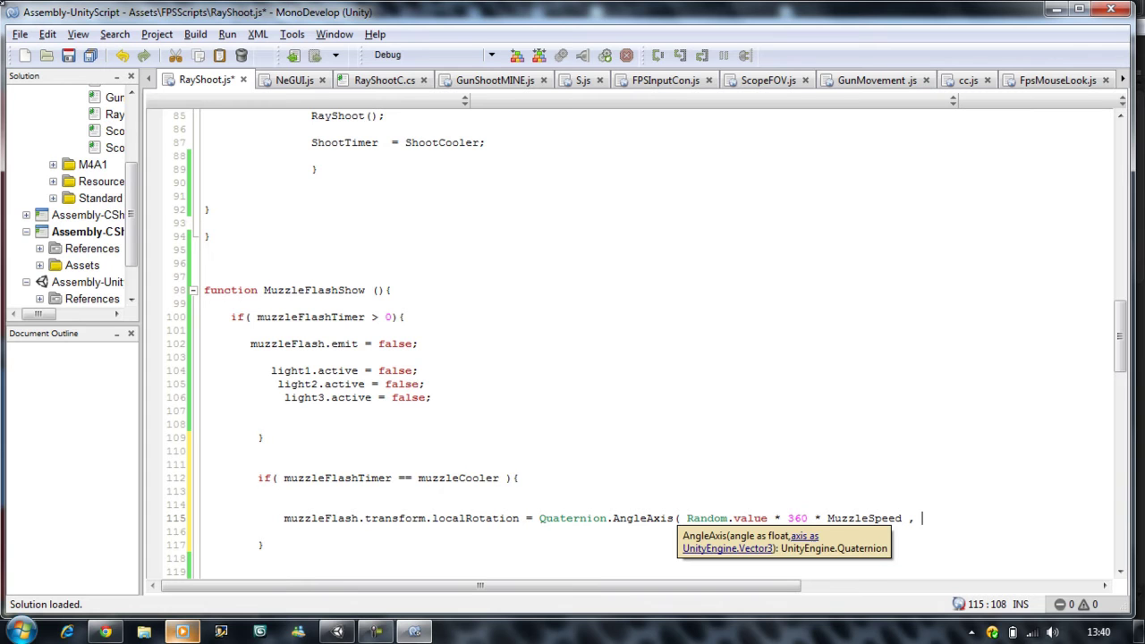
{"action": "type", "text": "Ve"}
{"action": "key", "text": "Return"}
{"action": "type", "text": "."}
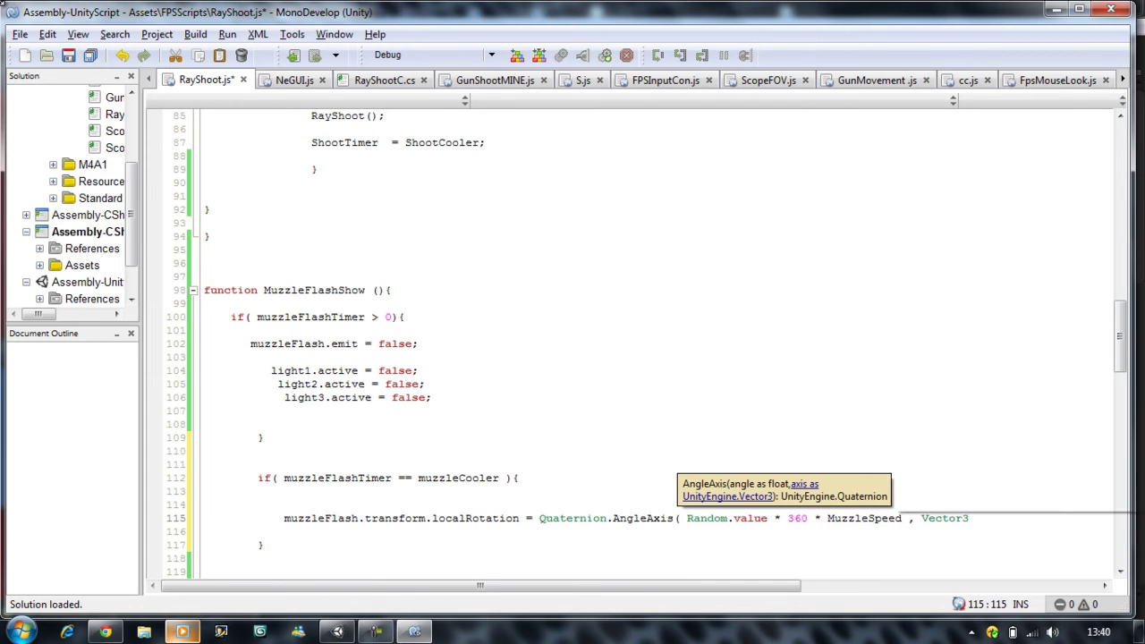
{"action": "type", "text": "f"}
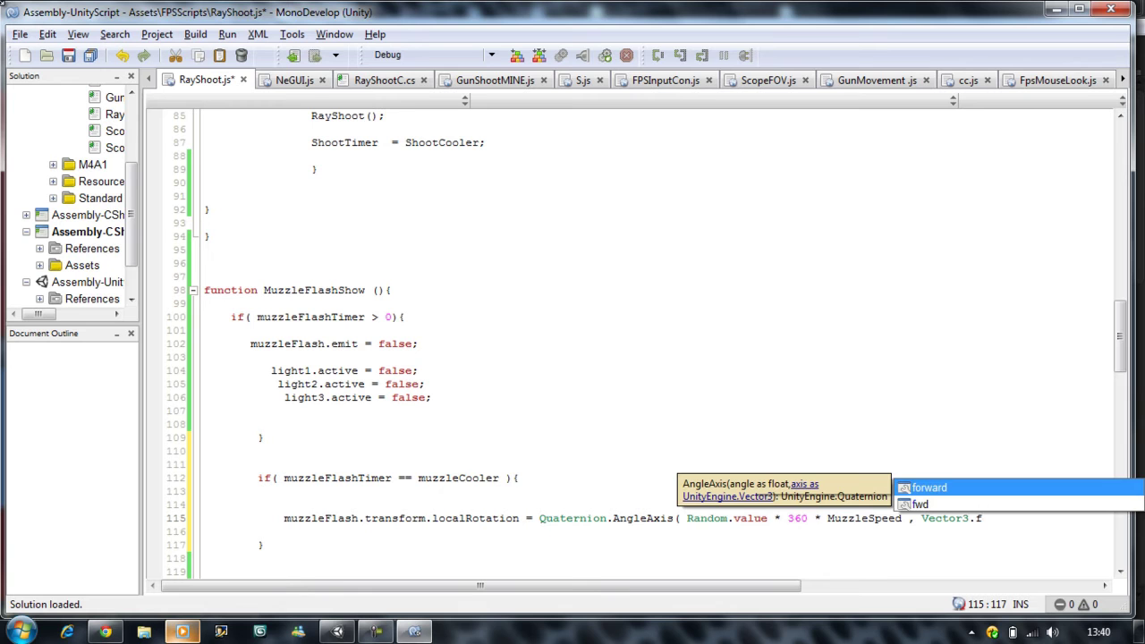
{"action": "key", "text": "Return"}
{"action": "type", "text": ");"}
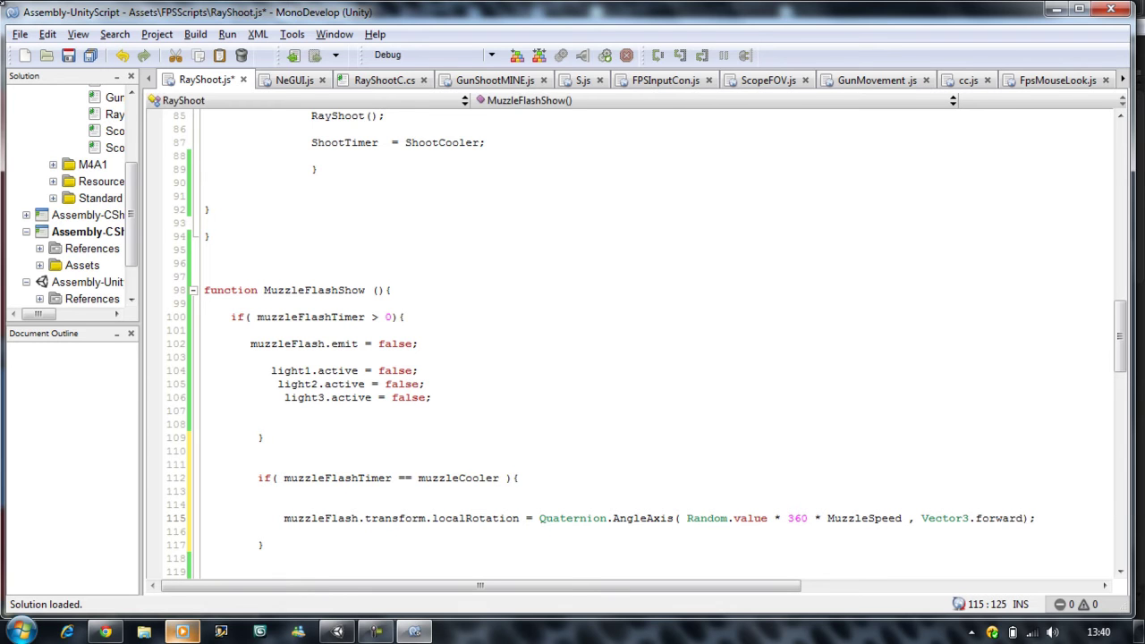
{"action": "key", "text": "ctrl+s"}
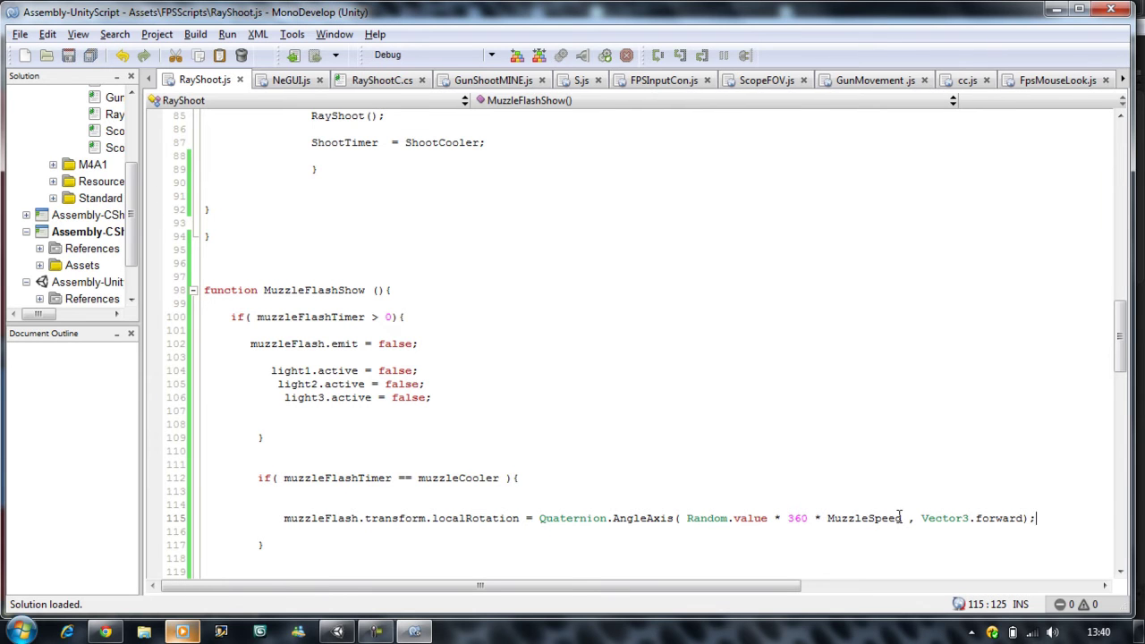
{"action": "left_click_drag", "start_coordinate": [903, 518], "coordinate": [828, 516]}
{"action": "scroll", "coordinate": [728, 384], "scroll_direction": "up", "scroll_amount": 3}
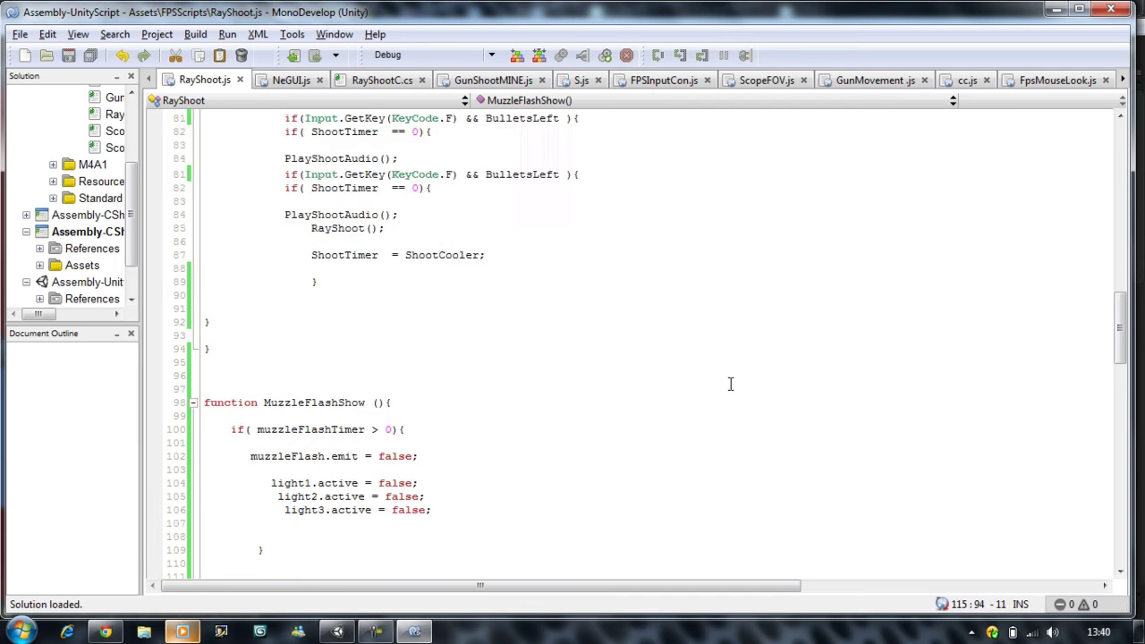
- Add var MuzzleSpeed : int = 200000; below the light3 declaration and save
{"action": "scroll", "coordinate": [720, 371], "scroll_direction": "up", "scroll_amount": 10}
{"action": "scroll", "coordinate": [289, 235], "scroll_direction": "up", "scroll_amount": 8}
{"action": "scroll", "coordinate": [413, 456], "scroll_direction": "up", "scroll_amount": 4}
{"action": "left_click", "coordinate": [348, 498]}
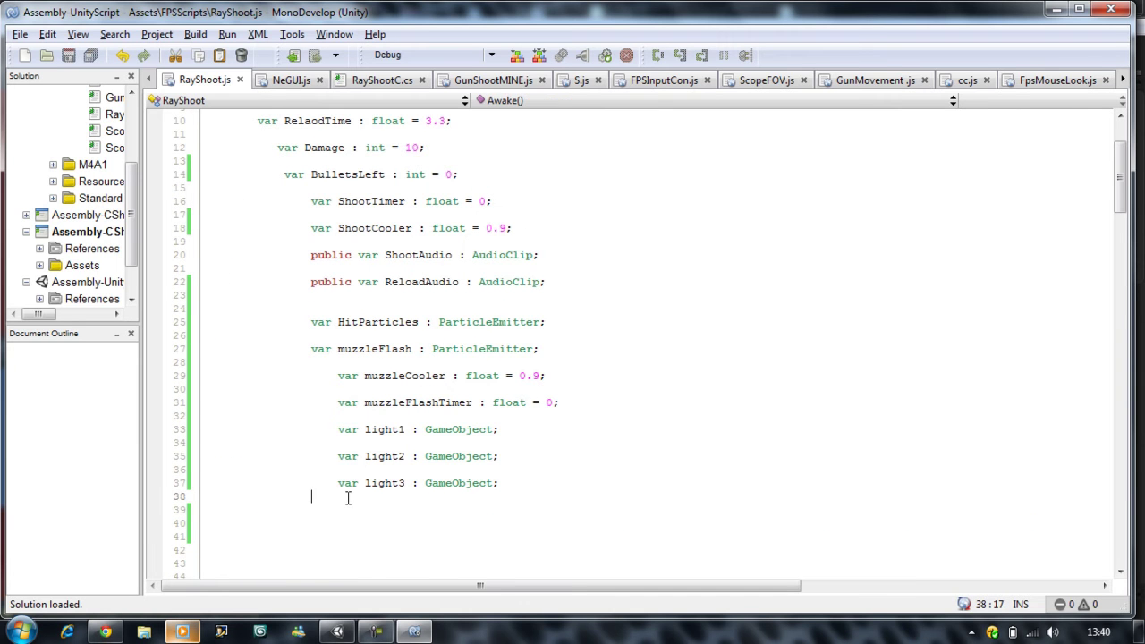
{"action": "key", "text": "Return"}
{"action": "type", "text": "var "}
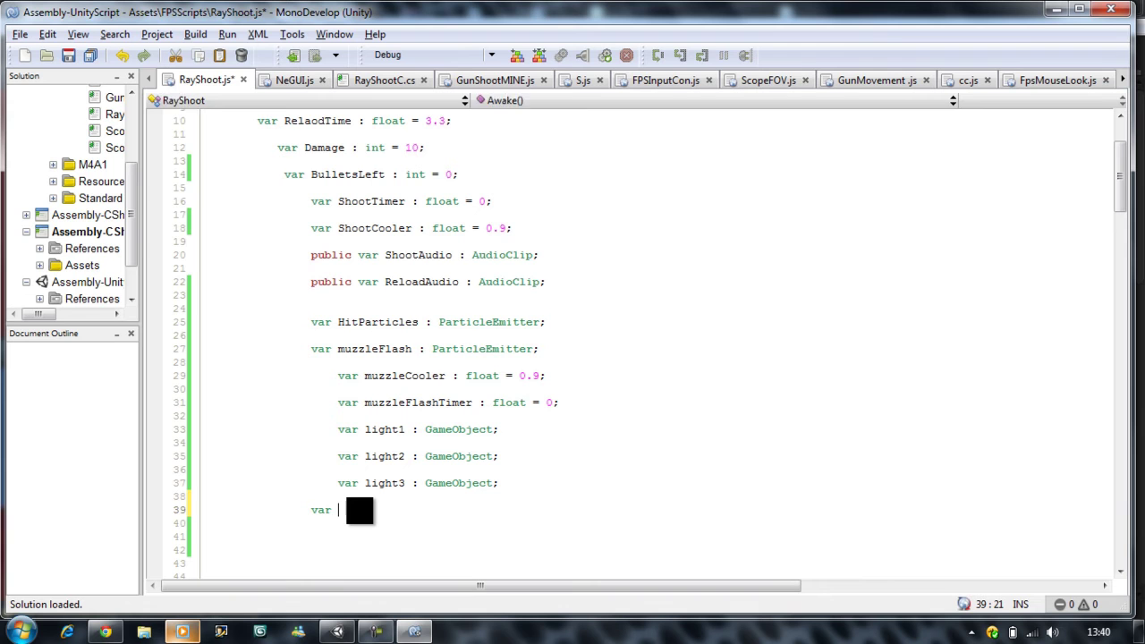
{"action": "type", "text": "MuzzleSpeed "}
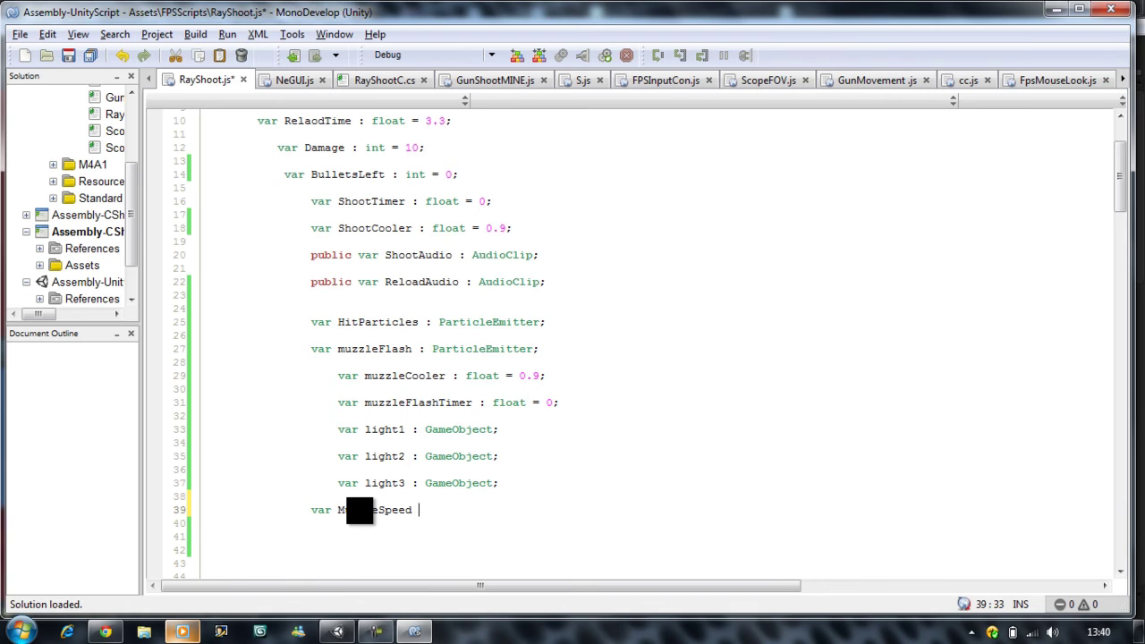
{"action": "type", "text": ": int"}
{"action": "type", "text": " = "}
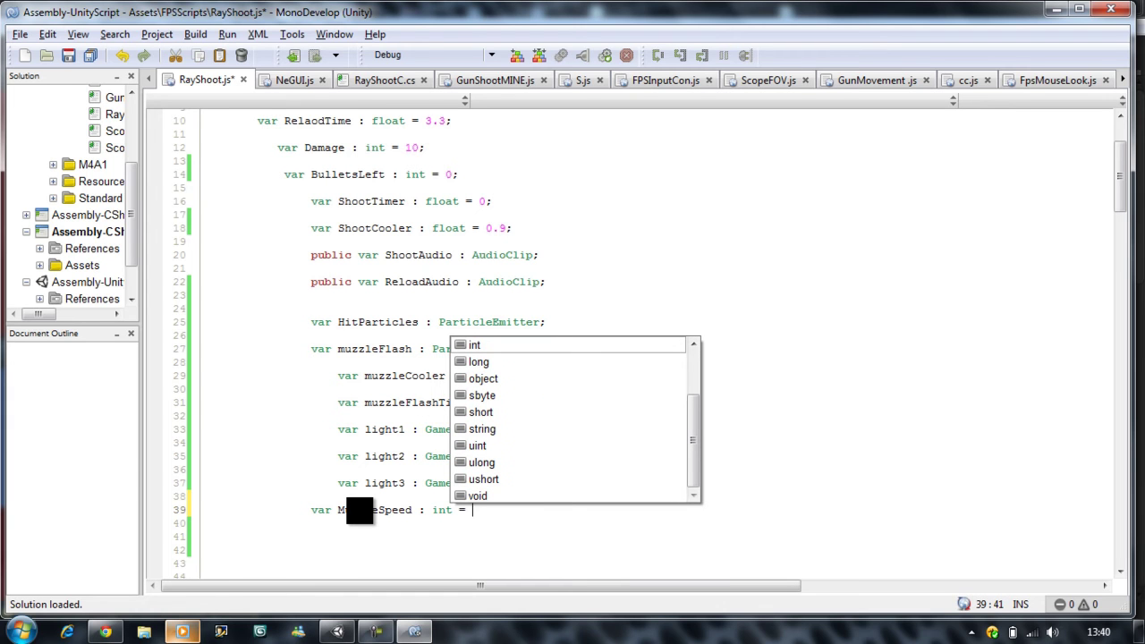
{"action": "type", "text": "2"}
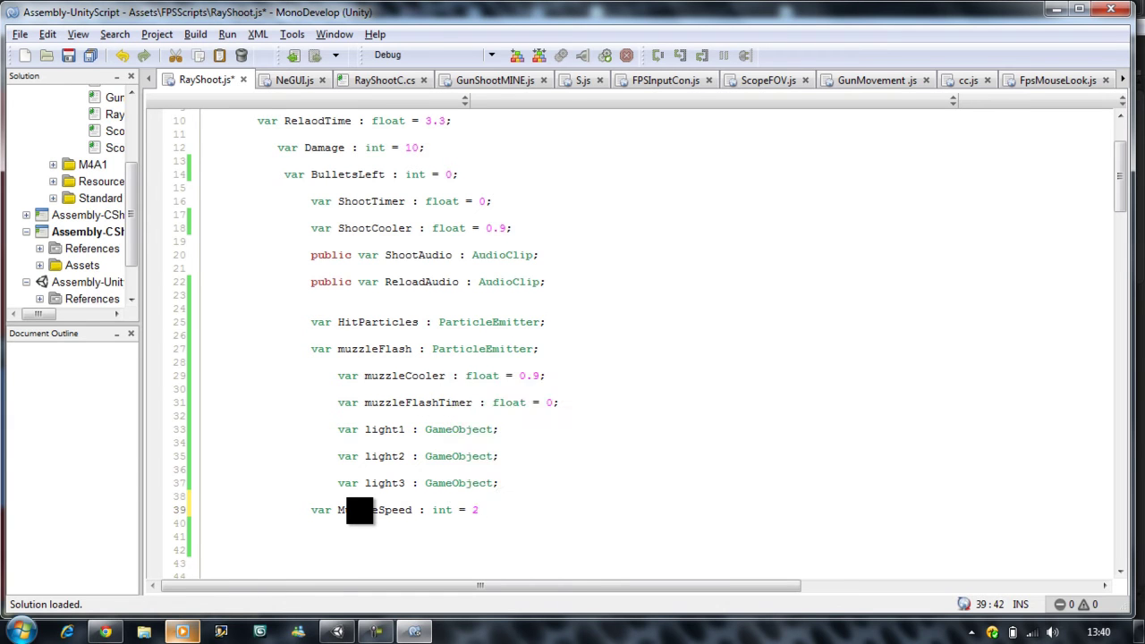
{"action": "type", "text": "00"}
{"action": "type", "text": "000"}
{"action": "type", "text": ";"}
{"action": "key", "text": "ctrl+s"}
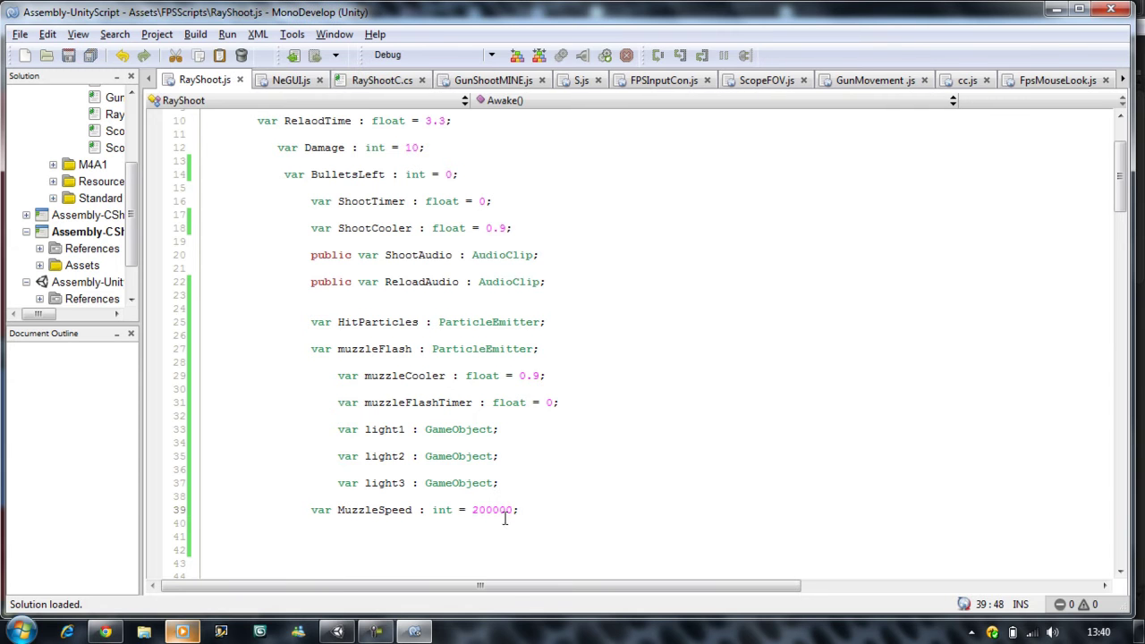
- Copy the muzzle flash emit and light lines into the muzzleCooler block
{"action": "scroll", "coordinate": [479, 532], "scroll_direction": "down", "scroll_amount": 5}
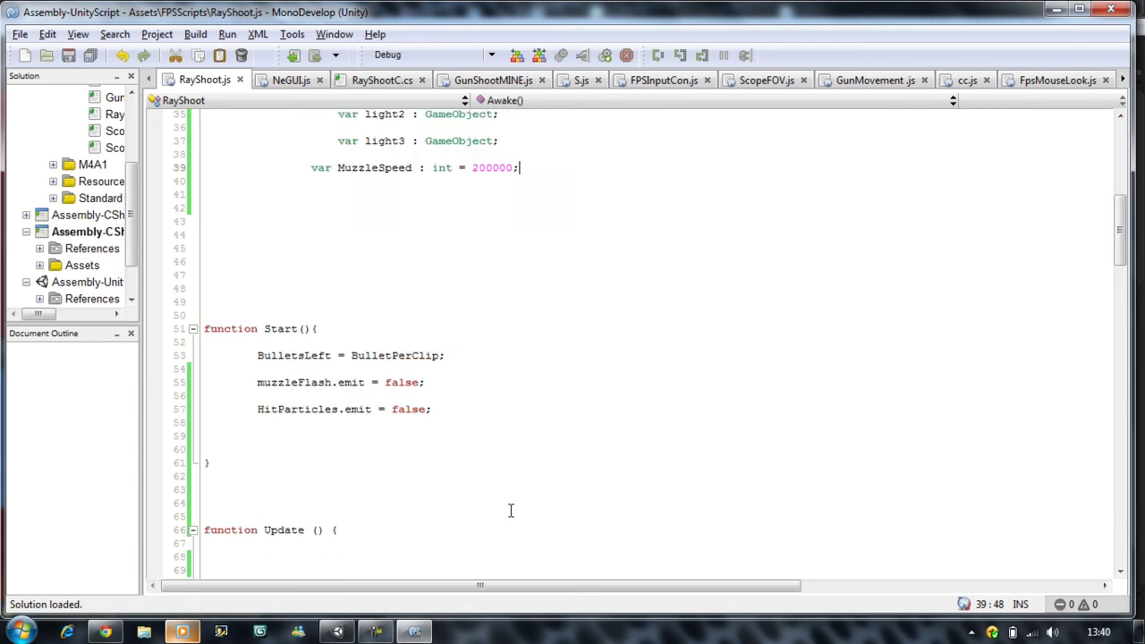
{"action": "scroll", "coordinate": [483, 523], "scroll_direction": "down", "scroll_amount": 4}
{"action": "scroll", "coordinate": [487, 516], "scroll_direction": "down", "scroll_amount": 2}
{"action": "scroll", "coordinate": [501, 501], "scroll_direction": "down", "scroll_amount": 5}
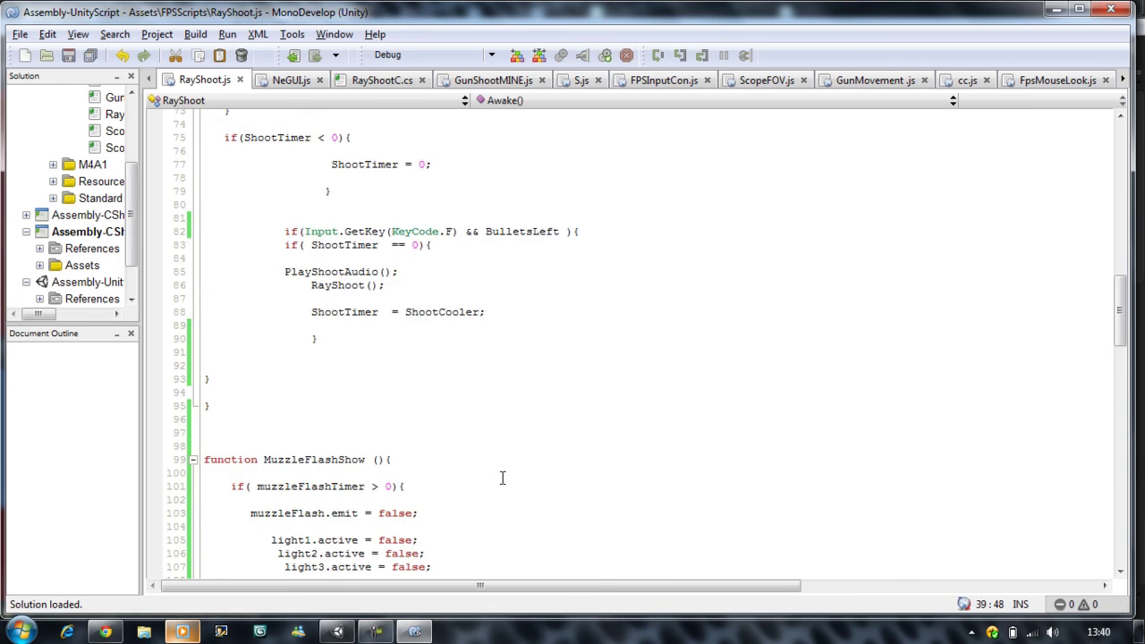
{"action": "scroll", "coordinate": [503, 480], "scroll_direction": "down", "scroll_amount": 5}
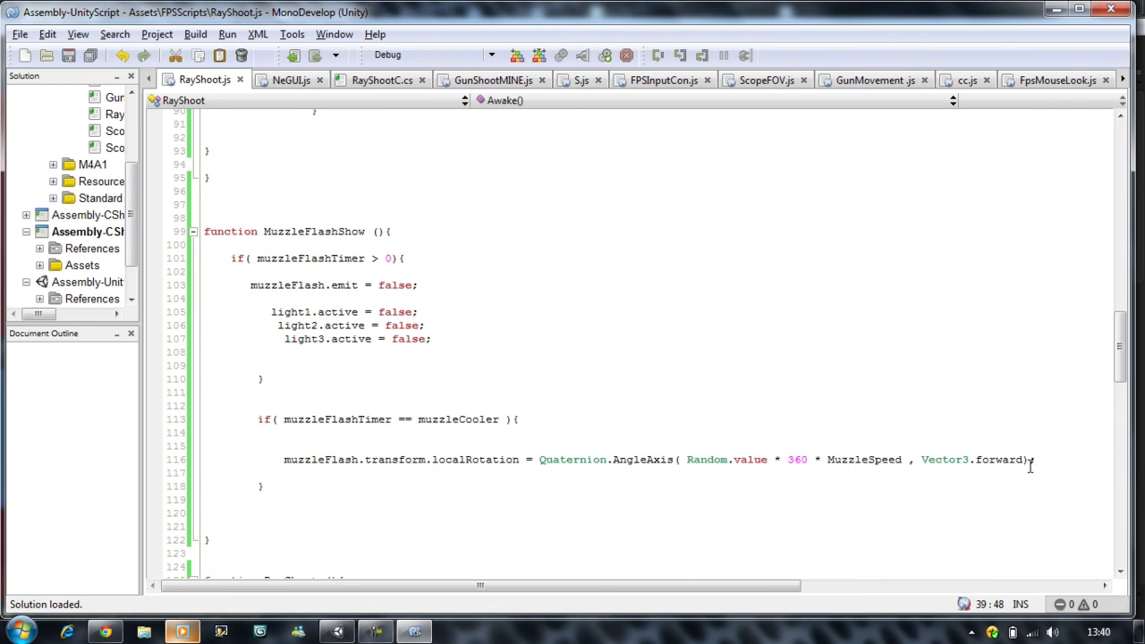
{"action": "left_click_drag", "start_coordinate": [1035, 460], "coordinate": [1089, 460]}
{"action": "left_click_drag", "start_coordinate": [433, 339], "coordinate": [247, 283]}
{"action": "key", "text": "ctrl+c"}
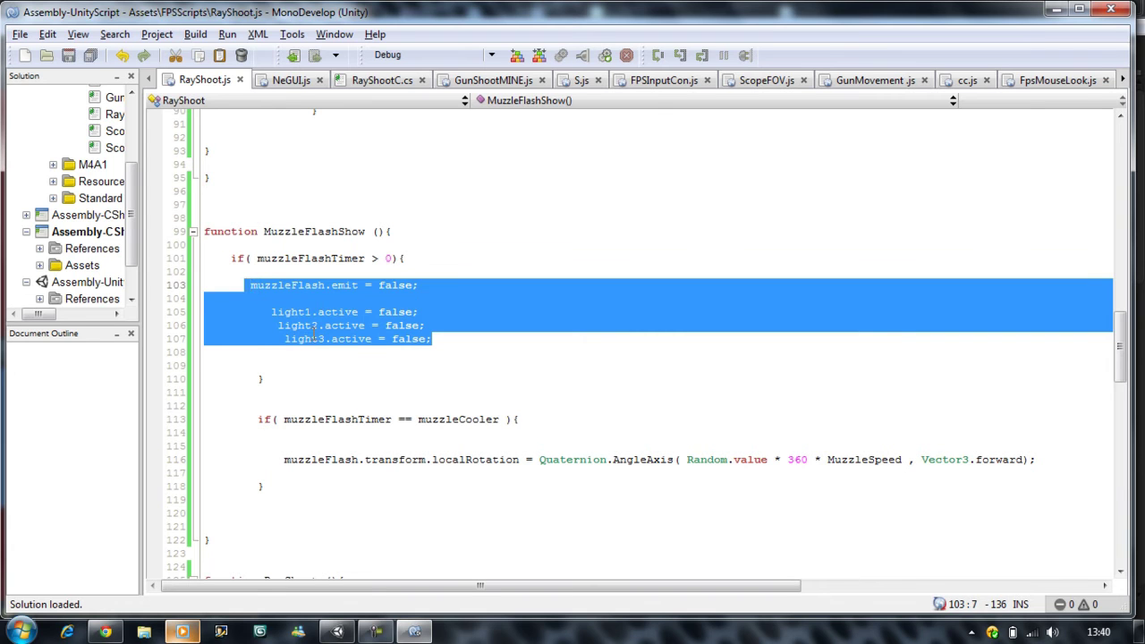
{"action": "left_click", "coordinate": [305, 474]}
{"action": "key", "text": "Return"}
{"action": "key", "text": "Return"}
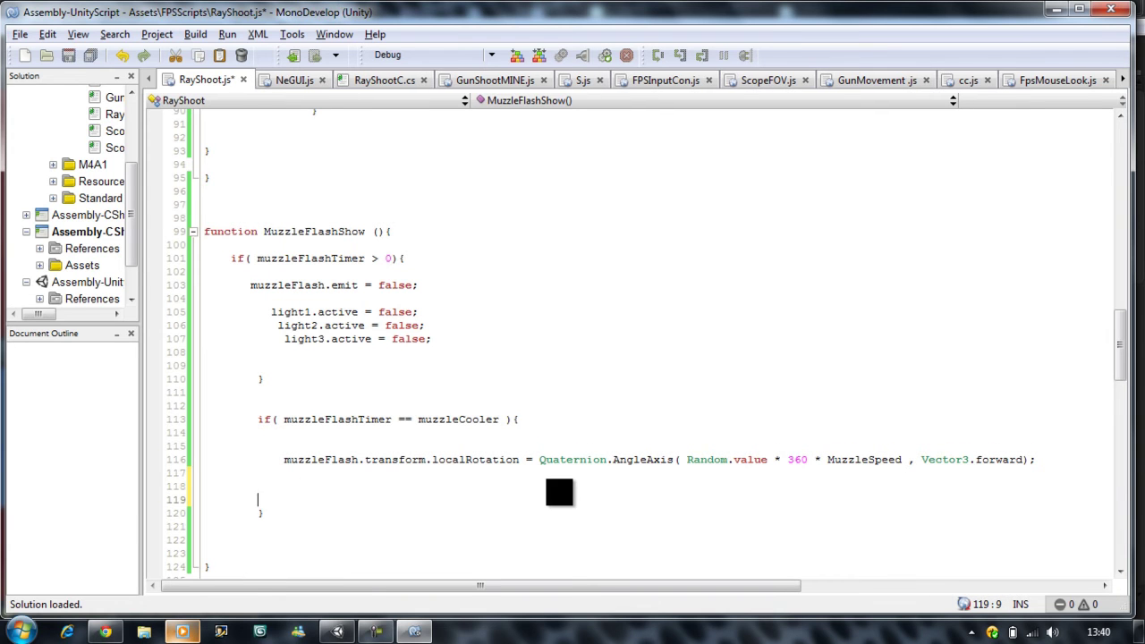
{"action": "key", "text": "Up"}
{"action": "key", "text": "Up"}
{"action": "key", "text": "Down"}
{"action": "key", "text": "Tab"}
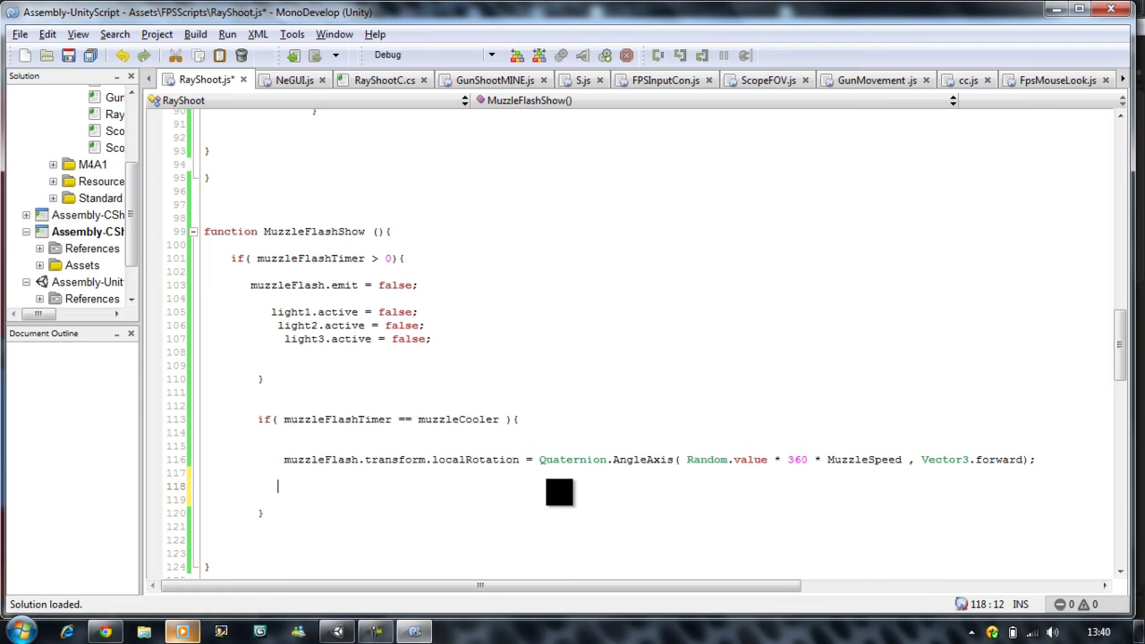
{"action": "key", "text": "ctrl+v"}
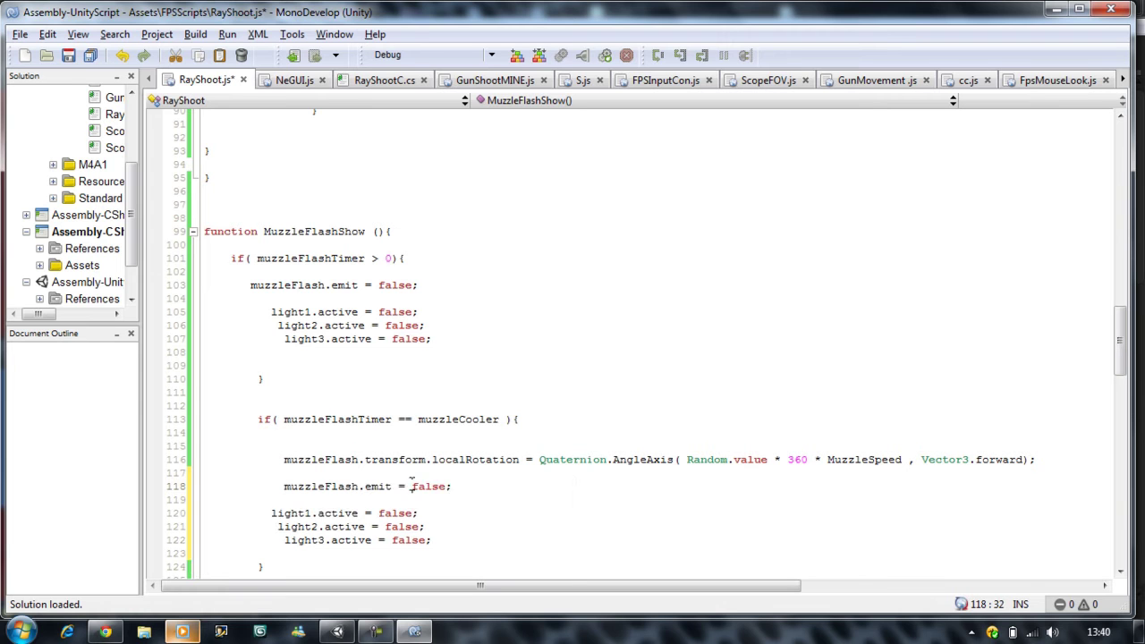
- Change the pasted muzzleFlash.emit and light1 values from false to true
{"action": "left_click_drag", "start_coordinate": [412, 485], "coordinate": [447, 485]}
{"action": "type", "text": "tr"}
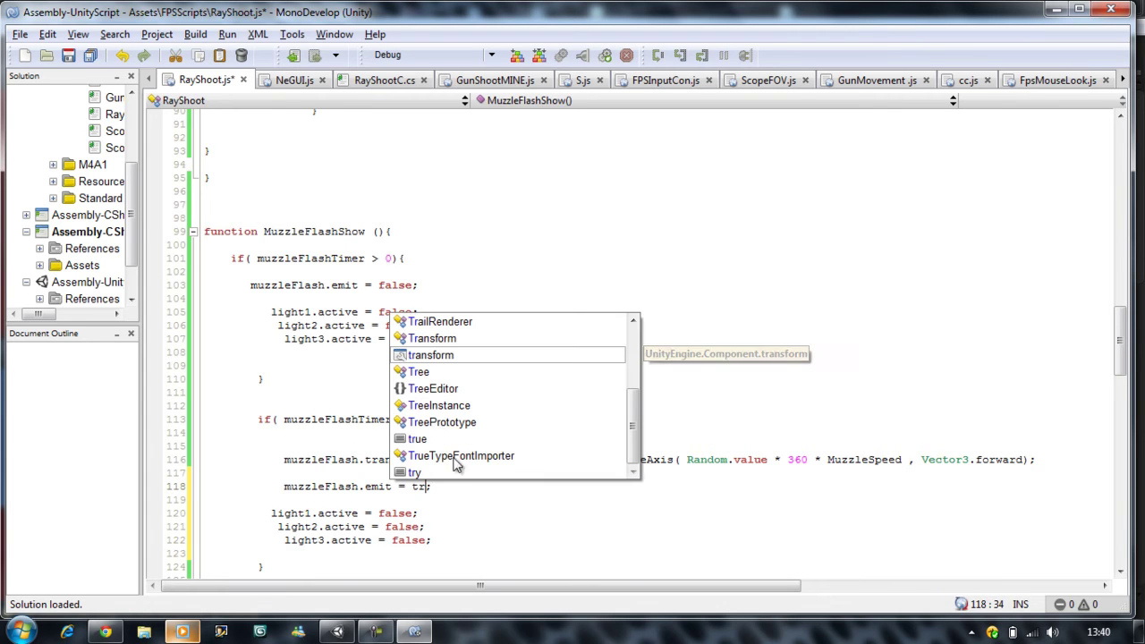
{"action": "double_click", "coordinate": [420, 438]}
{"action": "key", "text": "ctrl+c"}
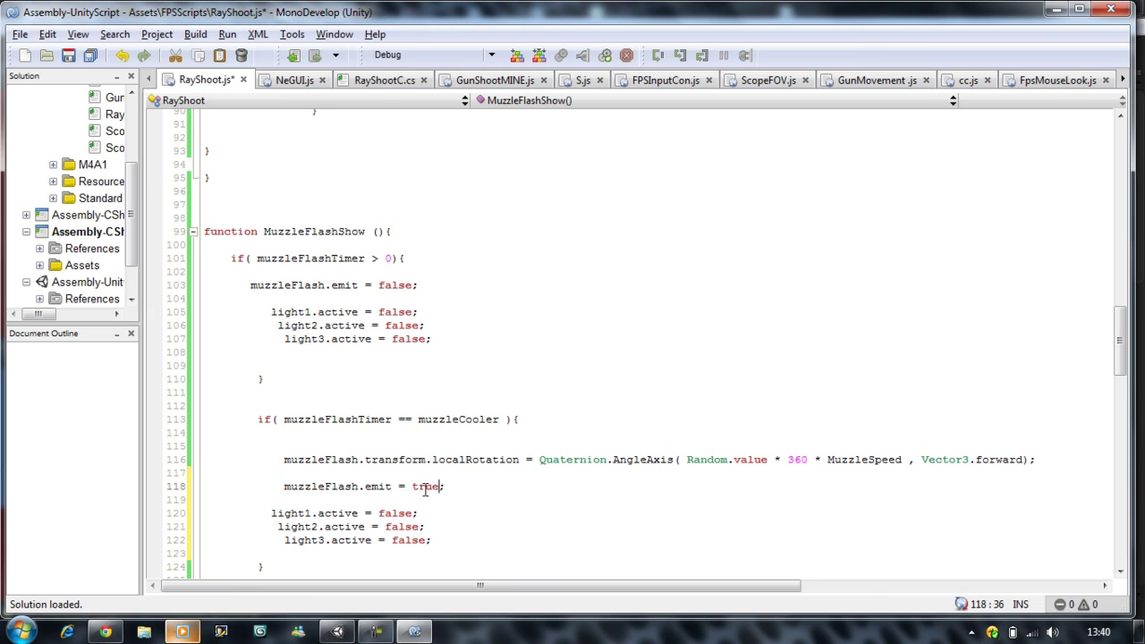
{"action": "left_click_drag", "start_coordinate": [412, 487], "coordinate": [437, 487]}
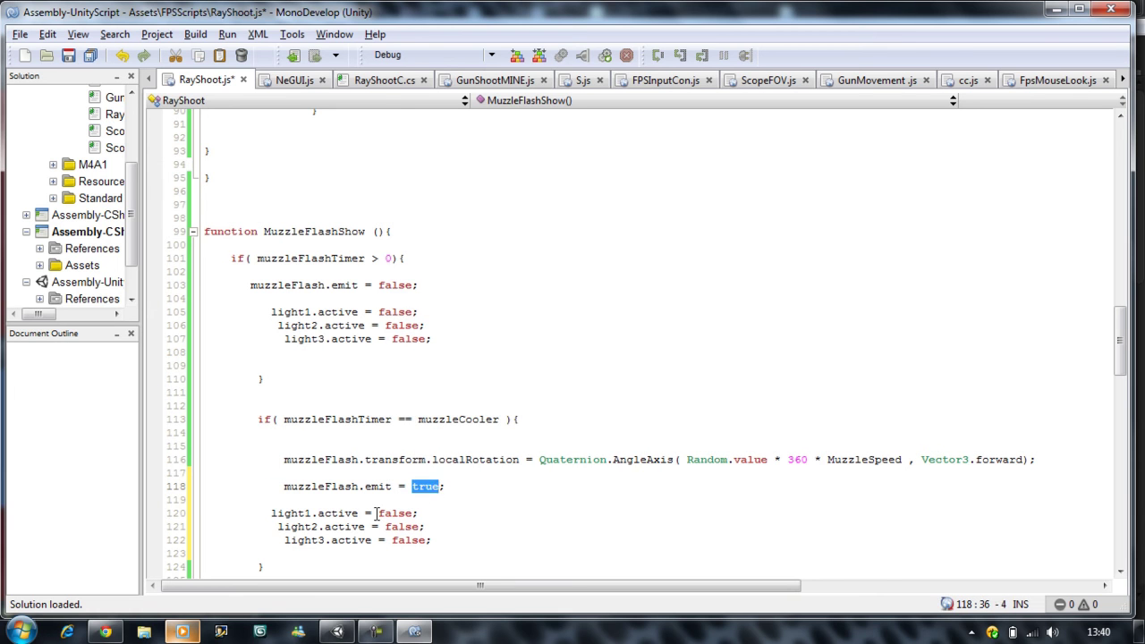
{"action": "mouse_move", "coordinate": [379, 513]}
{"action": "left_mouse_down"}
{"action": "mouse_move", "coordinate": [414, 514]}
{"action": "mouse_move", "coordinate": [418, 527]}
{"action": "left_mouse_up"}
{"action": "key", "text": "ctrl+v"}
- Set light2 and light3 to true as well, and save RayShoot.js
{"action": "left_click", "coordinate": [424, 527]}
{"action": "key", "text": "Return"}
{"action": "key", "text": "Return"}
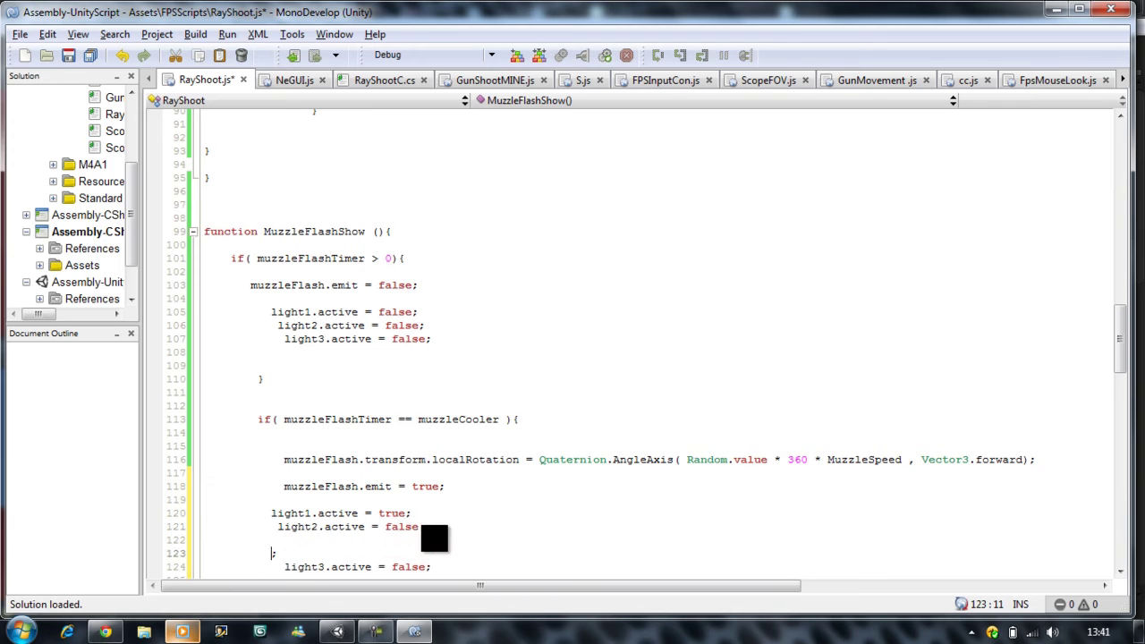
{"action": "key", "text": "BackSpace"}
{"action": "key", "text": "BackSpace"}
{"action": "key", "text": "BackSpace"}
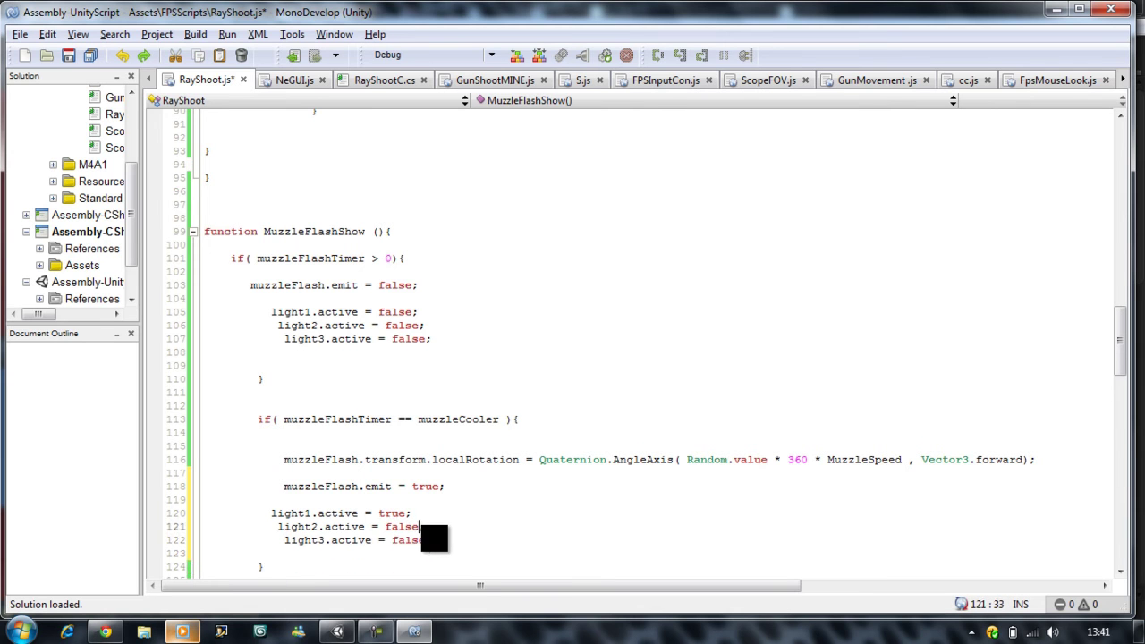
{"action": "key", "text": "Left"}
{"action": "key", "text": "BackSpace"}
{"action": "key", "text": "BackSpace"}
{"action": "key", "text": "BackSpace"}
{"action": "key", "text": "BackSpace"}
{"action": "type", "text": "true"}
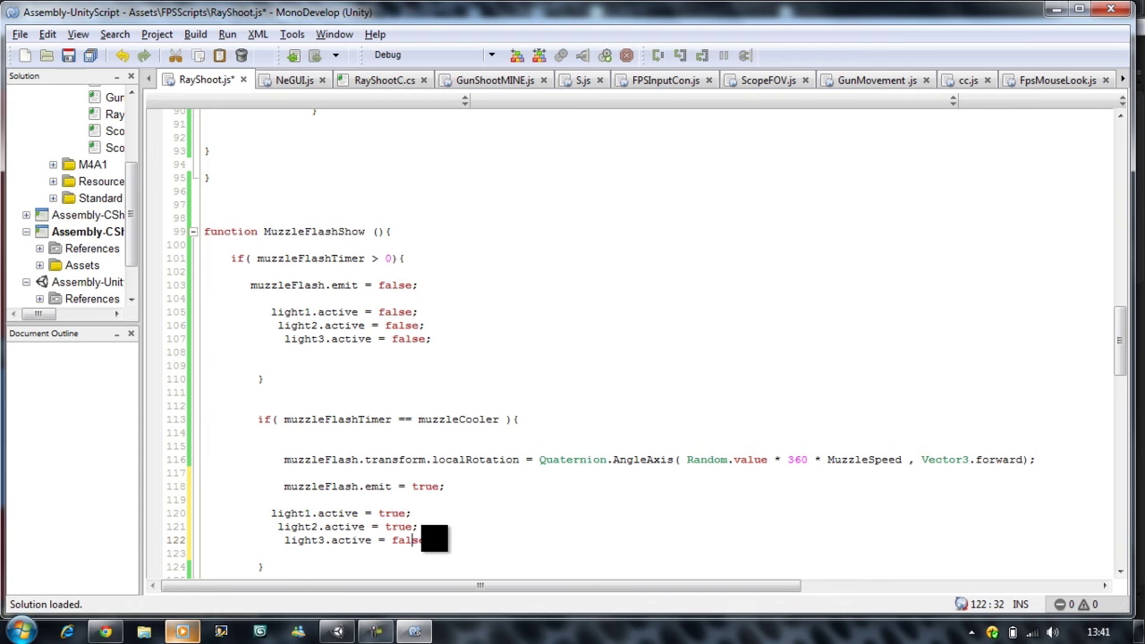
{"action": "key", "text": "Down"}
{"action": "key", "text": "Down"}
{"action": "key", "text": "Up"}
{"action": "key", "text": "End"}
{"action": "key", "text": "BackSpace"}
{"action": "key", "text": "BackSpace"}
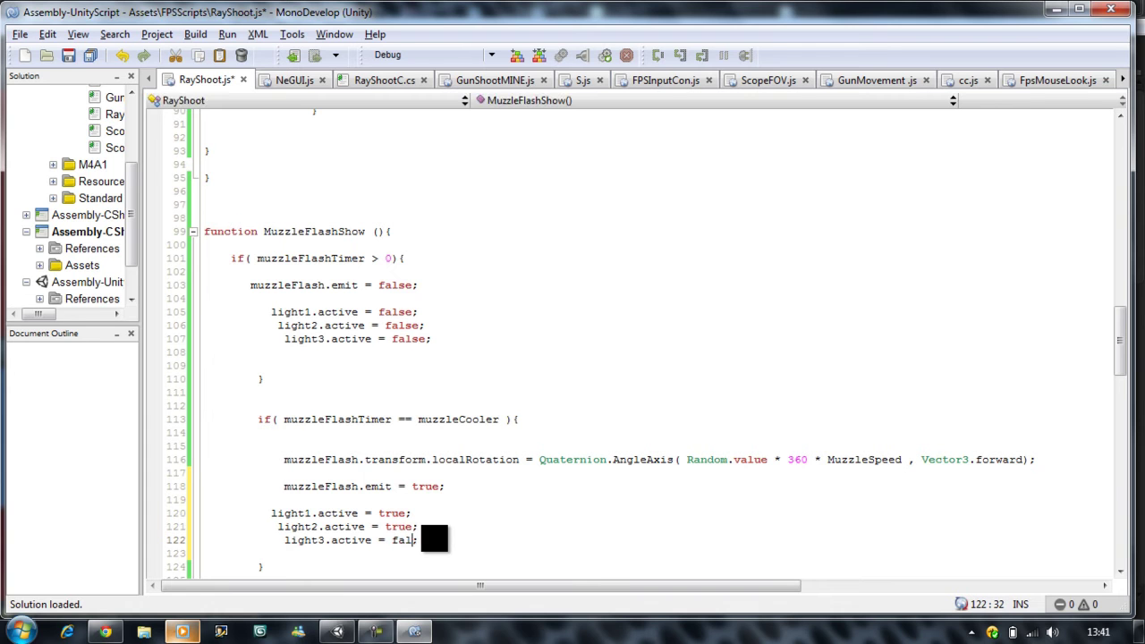
{"action": "key", "text": "BackSpace"}
{"action": "key", "text": "BackSpace"}
{"action": "key", "text": "BackSpace"}
{"action": "type", "text": "true"}
{"action": "key", "text": "ctrl+s"}
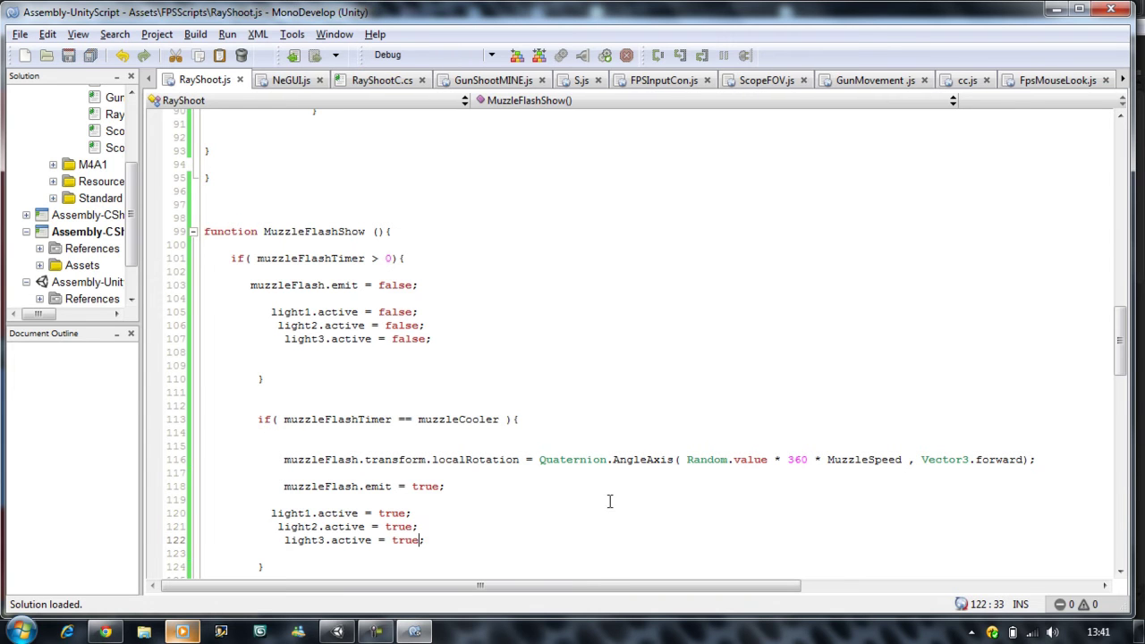
- Add an if (muzzleFlashTimer > 0) condition at the top of Update
{"action": "scroll", "coordinate": [459, 470], "scroll_direction": "down", "scroll_amount": 3}
{"action": "scroll", "coordinate": [460, 471], "scroll_direction": "up", "scroll_amount": 5}
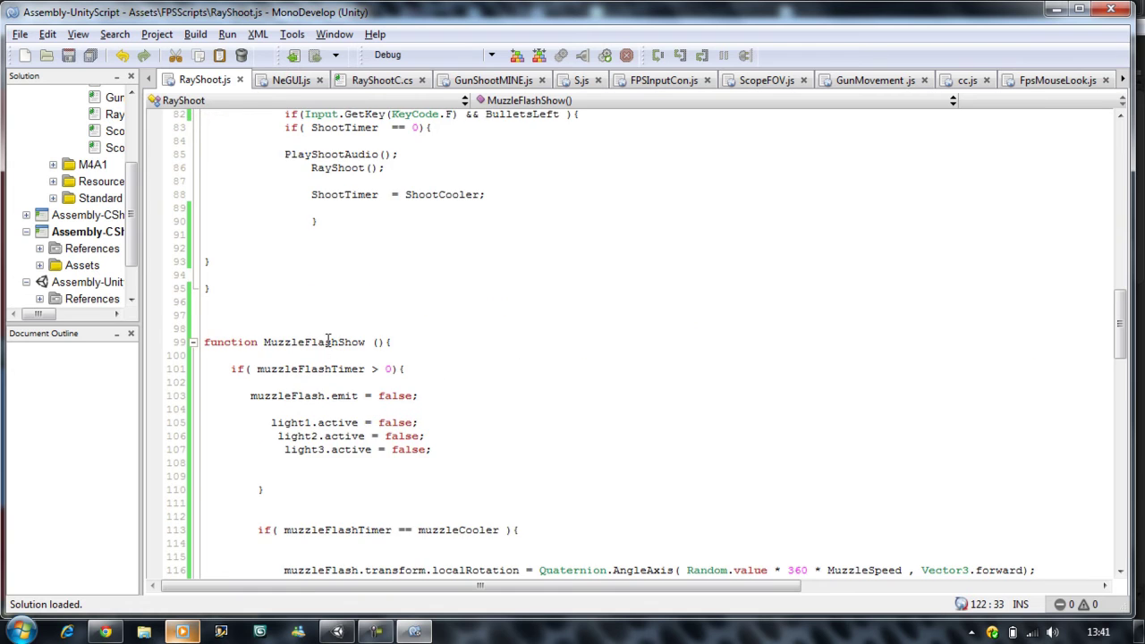
{"action": "scroll", "coordinate": [295, 365], "scroll_direction": "down", "scroll_amount": 3}
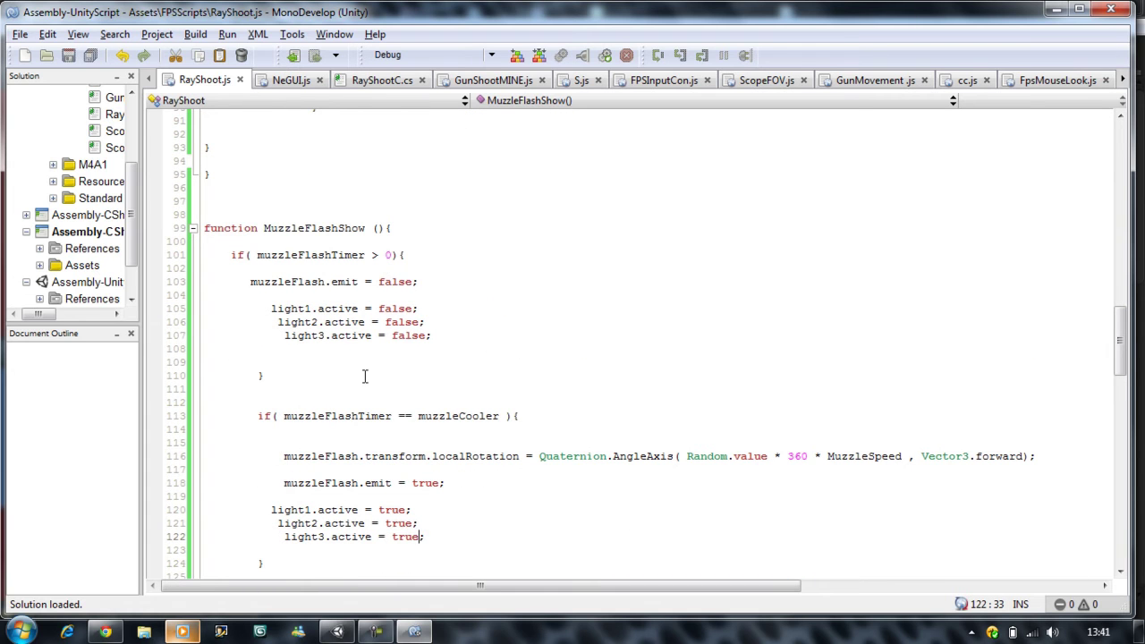
{"action": "scroll", "coordinate": [365, 377], "scroll_direction": "up", "scroll_amount": 6}
{"action": "scroll", "coordinate": [365, 377], "scroll_direction": "up", "scroll_amount": 3}
{"action": "scroll", "coordinate": [364, 376], "scroll_direction": "up", "scroll_amount": 1}
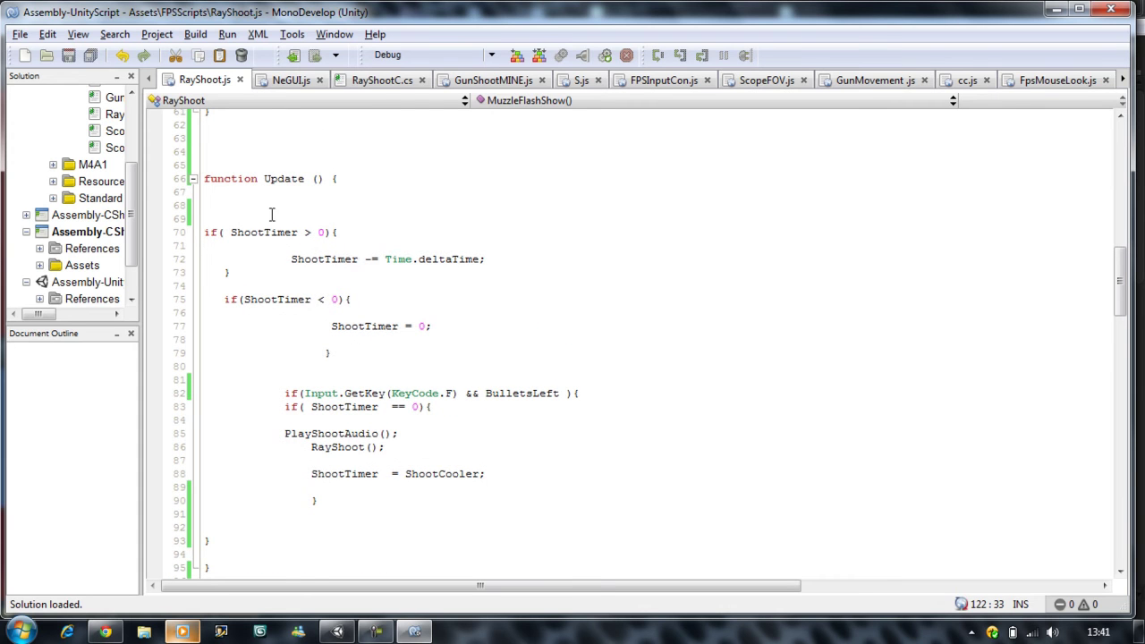
{"action": "left_click", "coordinate": [218, 202]}
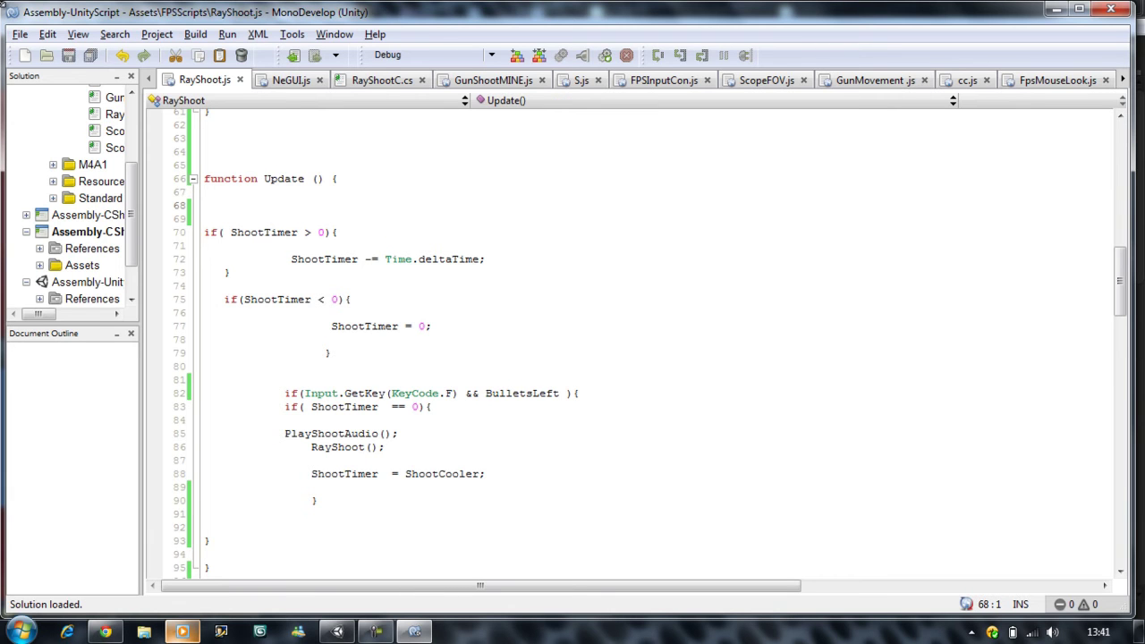
{"action": "type", "text": "if("}
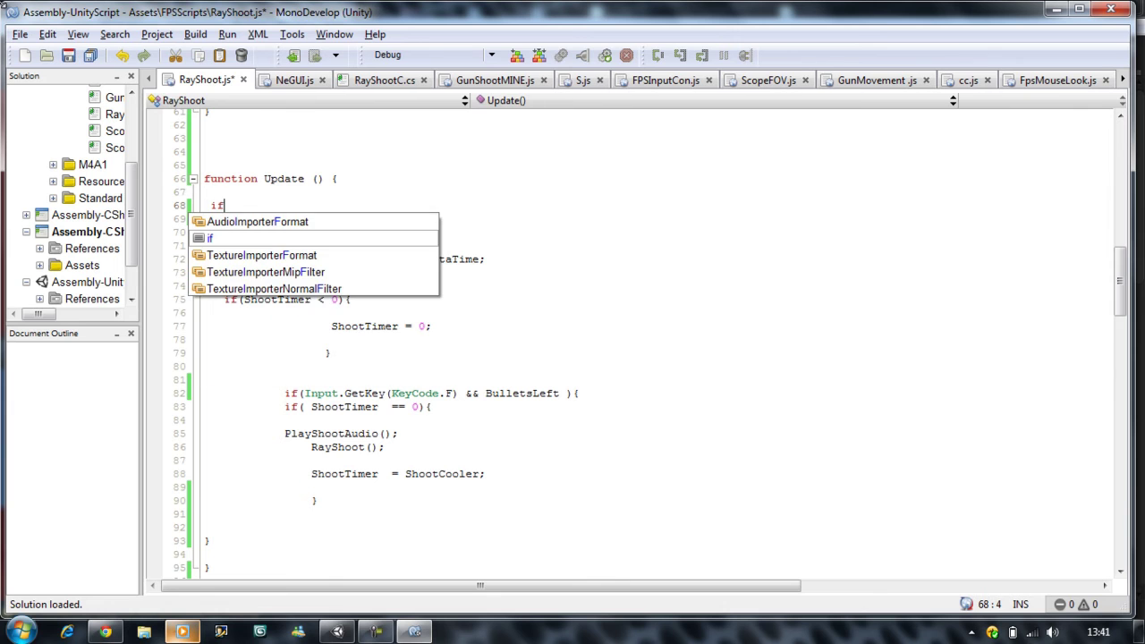
{"action": "key", "text": "Escape"}
{"action": "type", "text": "mu"}
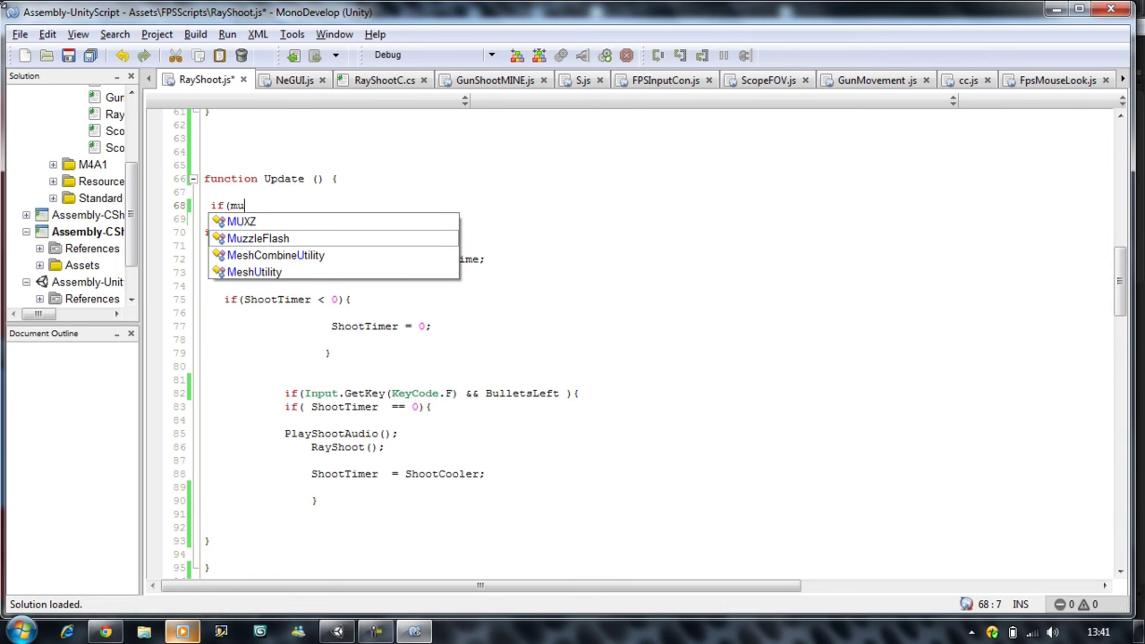
{"action": "key", "text": "BackSpace"}
{"action": "key", "text": "BackSpace"}
{"action": "type", "text": "mu"}
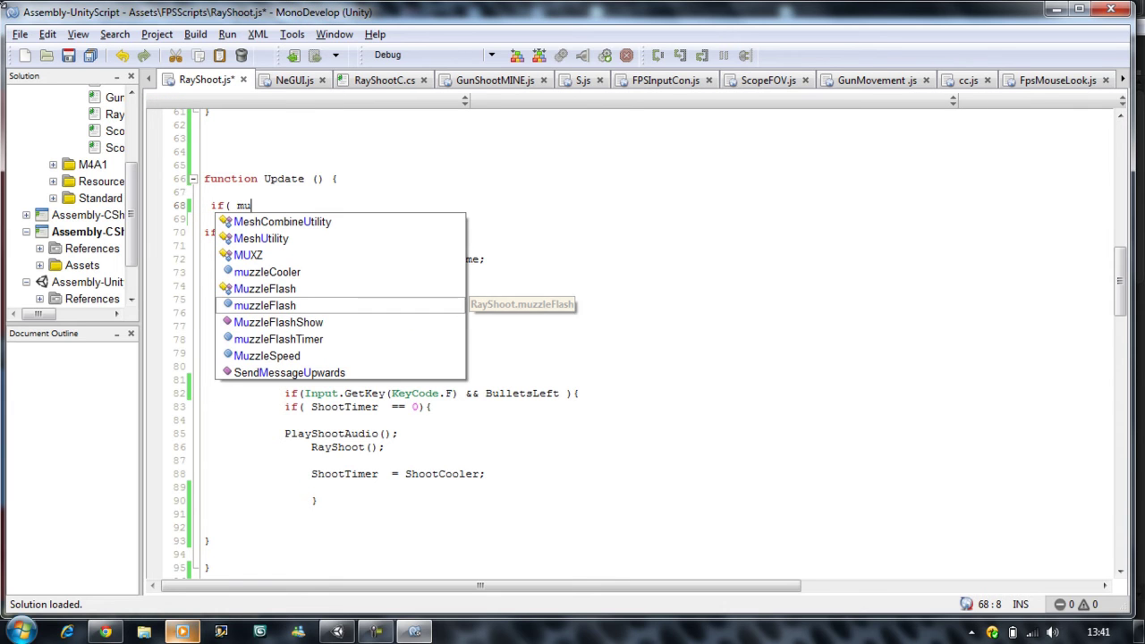
{"action": "key", "text": "Down"}
{"action": "key", "text": "Down"}
{"action": "key", "text": "Return"}
{"action": "type", "text": "."}
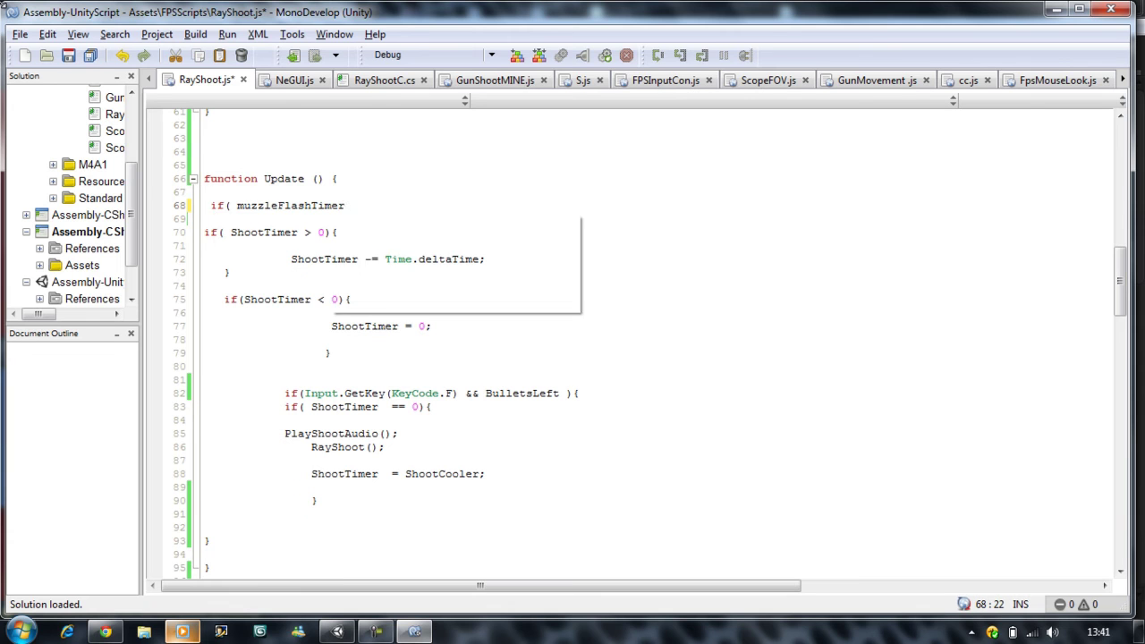
{"action": "key", "text": "Escape"}
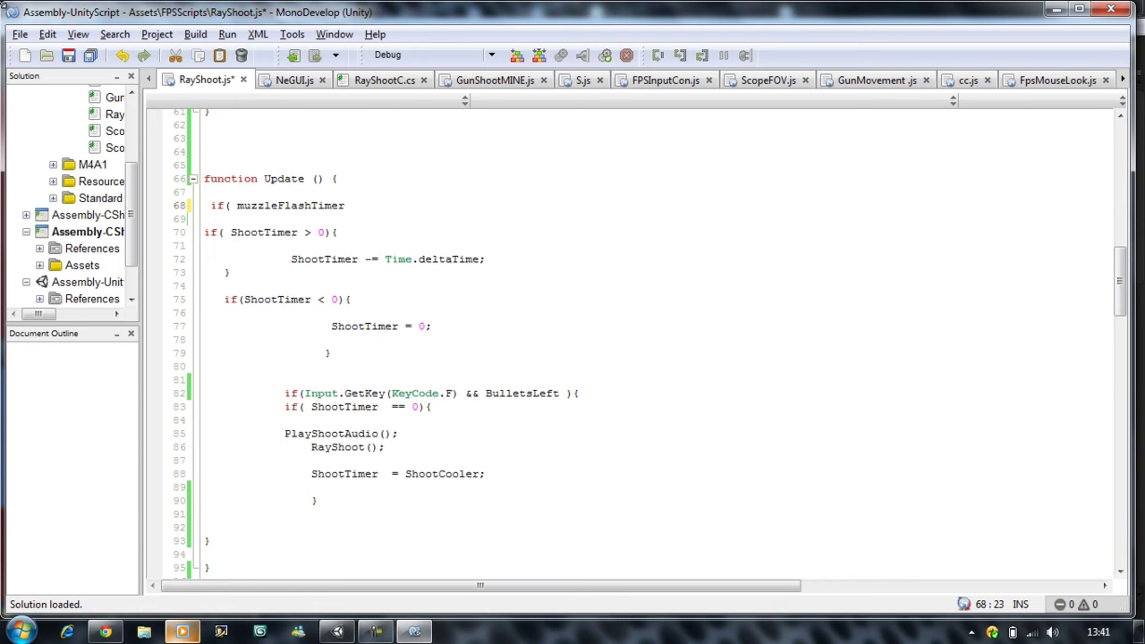
{"action": "type", "text": "?"}
{"action": "key", "text": "BackSpace"}
{"action": "type", "text": ">0"}
{"action": "type", "text": "){"}
- Fill the block with muzzleFlashTimer -= Time.deltaTime; and save the script
{"action": "key", "text": "Return"}
{"action": "key", "text": "Return"}
{"action": "key", "text": "Return"}
{"action": "key", "text": "Return"}
{"action": "key", "text": "Return"}
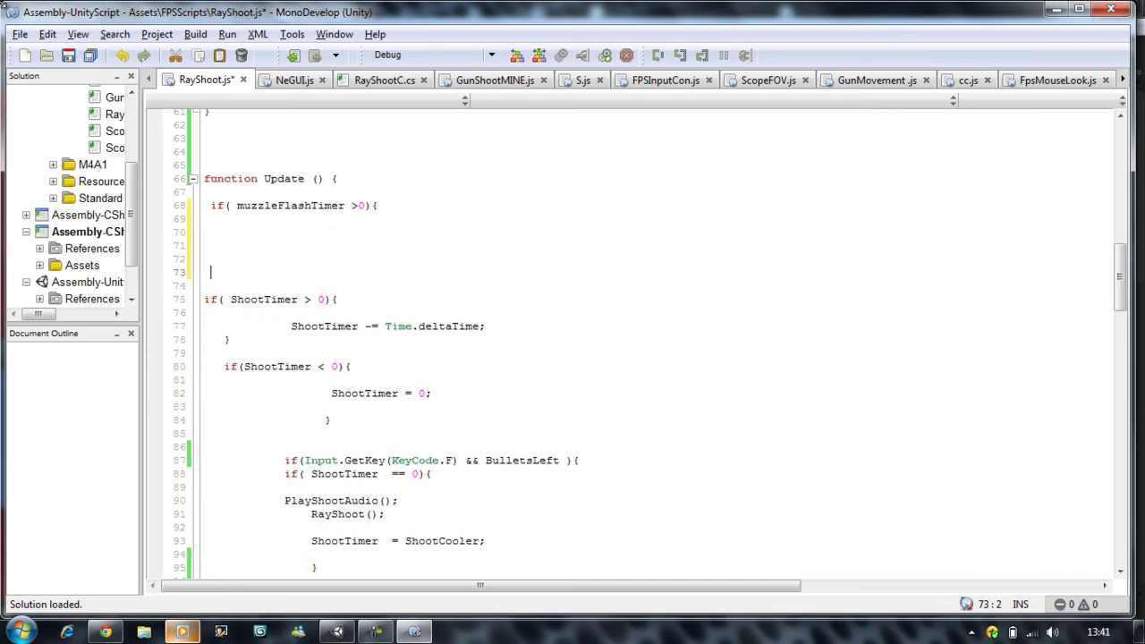
{"action": "type", "text": "}"}
{"action": "key", "text": "Up"}
{"action": "key", "text": "Up"}
{"action": "key", "text": "Up"}
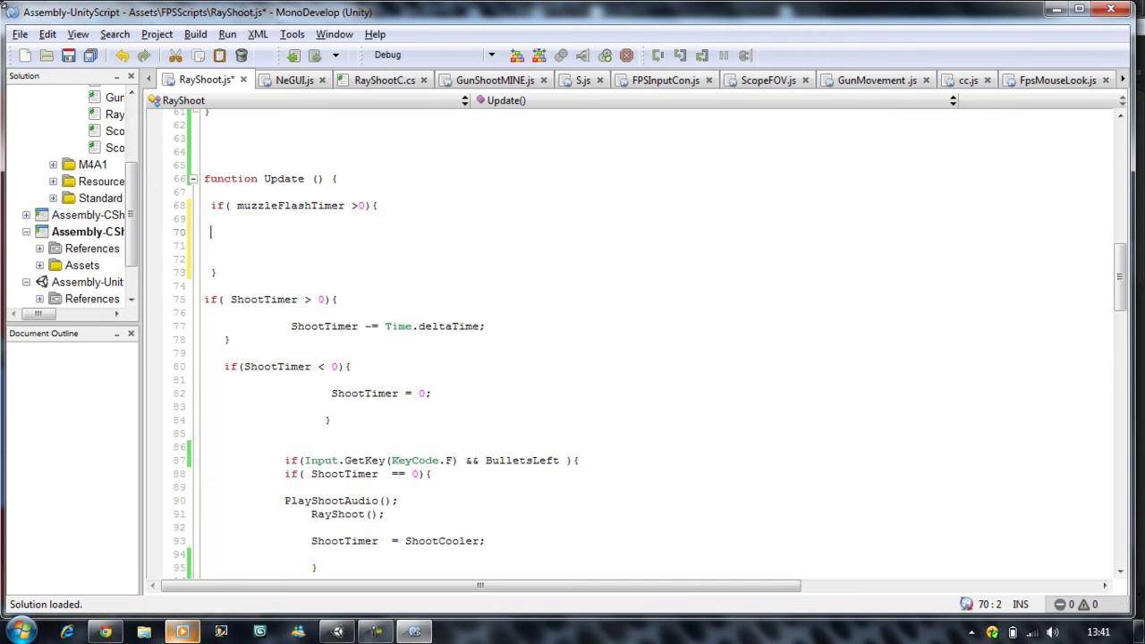
{"action": "type", "text": "muzz"}
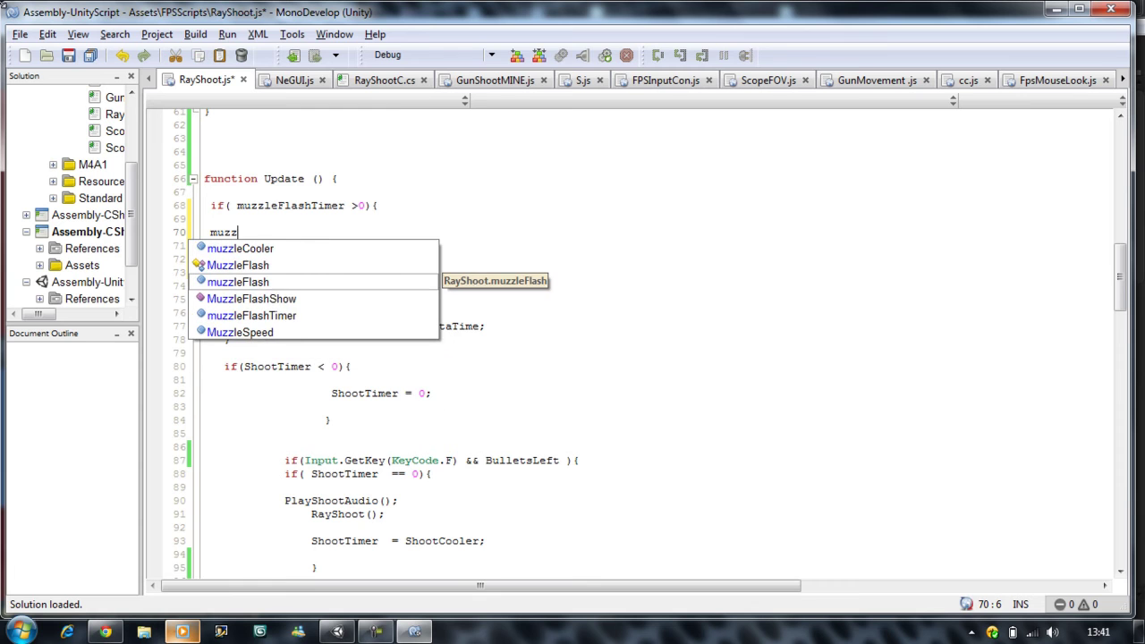
{"action": "key", "text": "Return"}
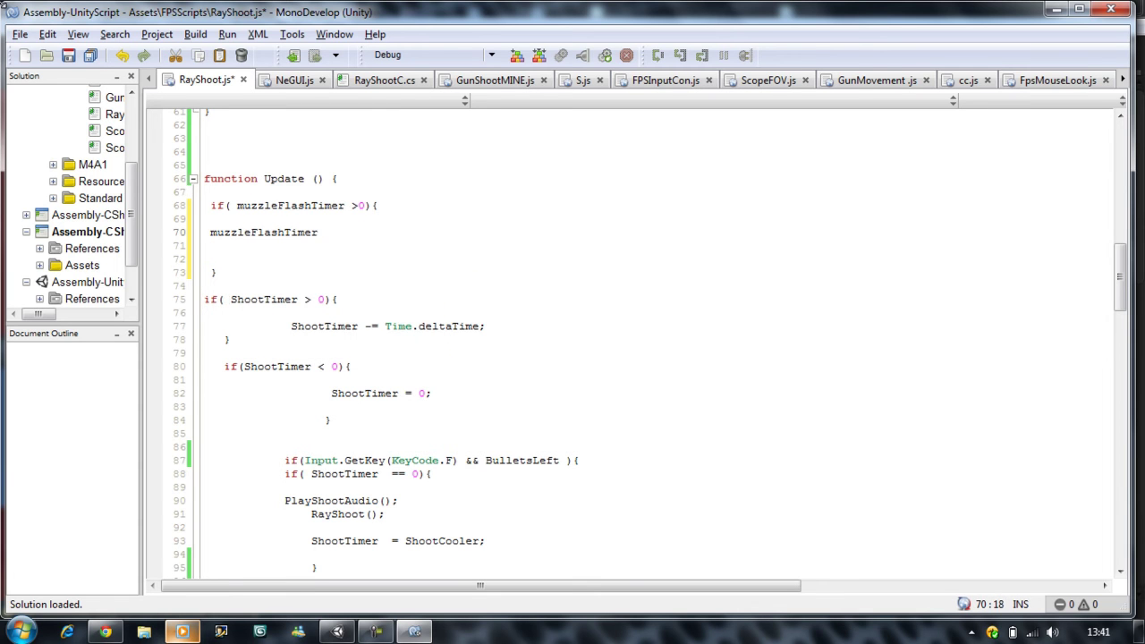
{"action": "type", "text": " -="}
{"action": "key", "text": "Escape"}
{"action": "type", "text": " time"}
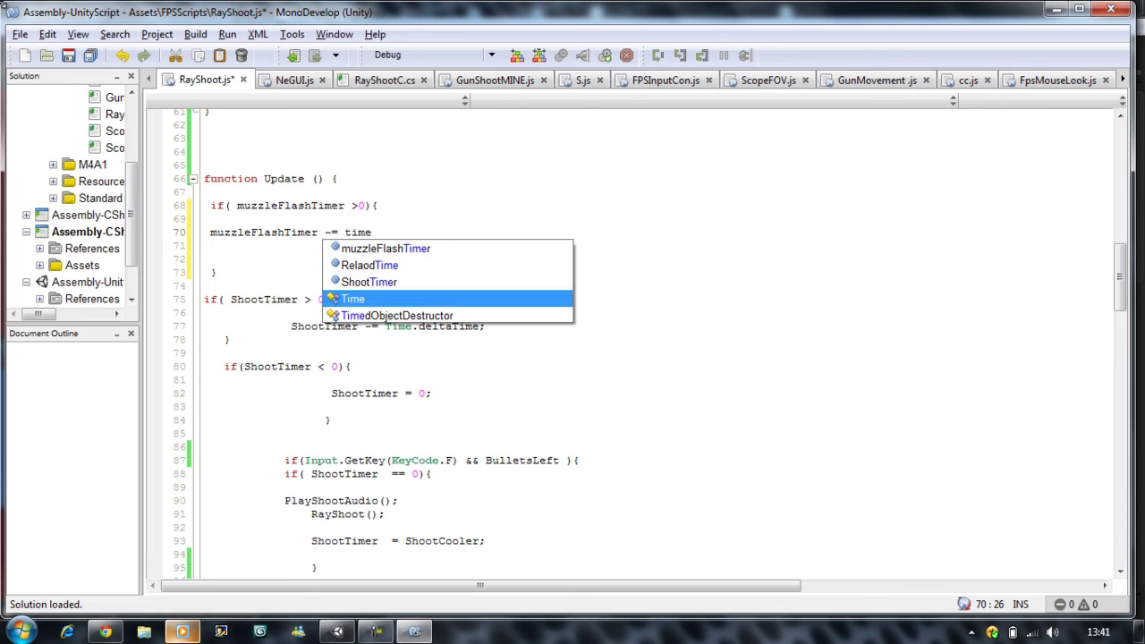
{"action": "key", "text": "Return"}
{"action": "type", "text": ".d"}
{"action": "key", "text": "Return"}
{"action": "type", "text": ";"}
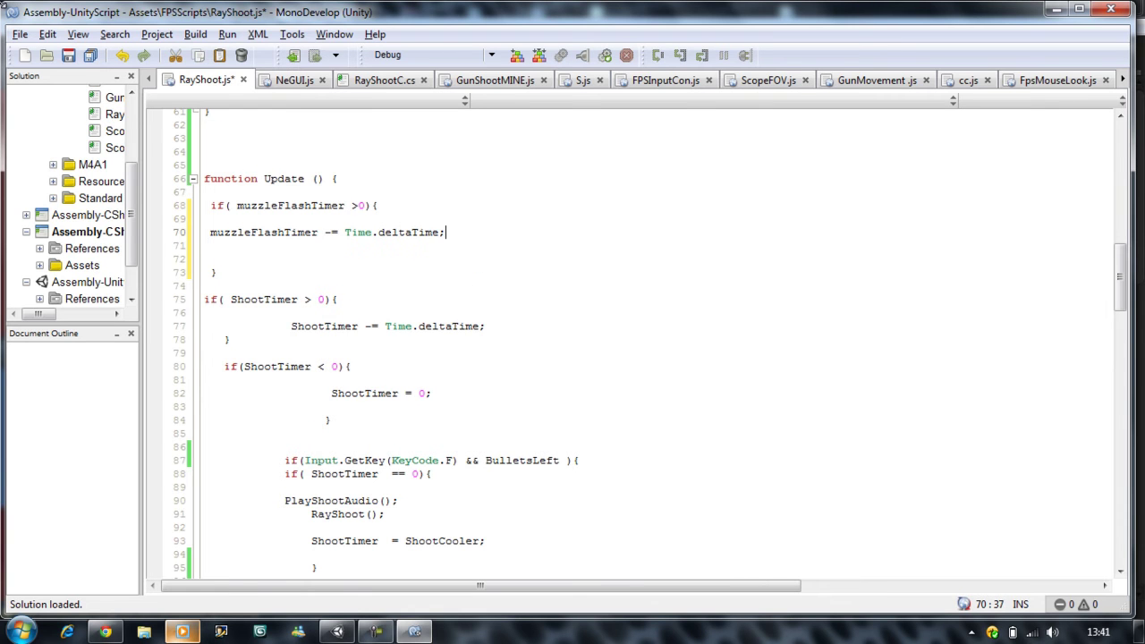
{"action": "key", "text": "ctrl+s"}
{"action": "scroll", "coordinate": [680, 370], "scroll_direction": "down", "scroll_amount": 3}
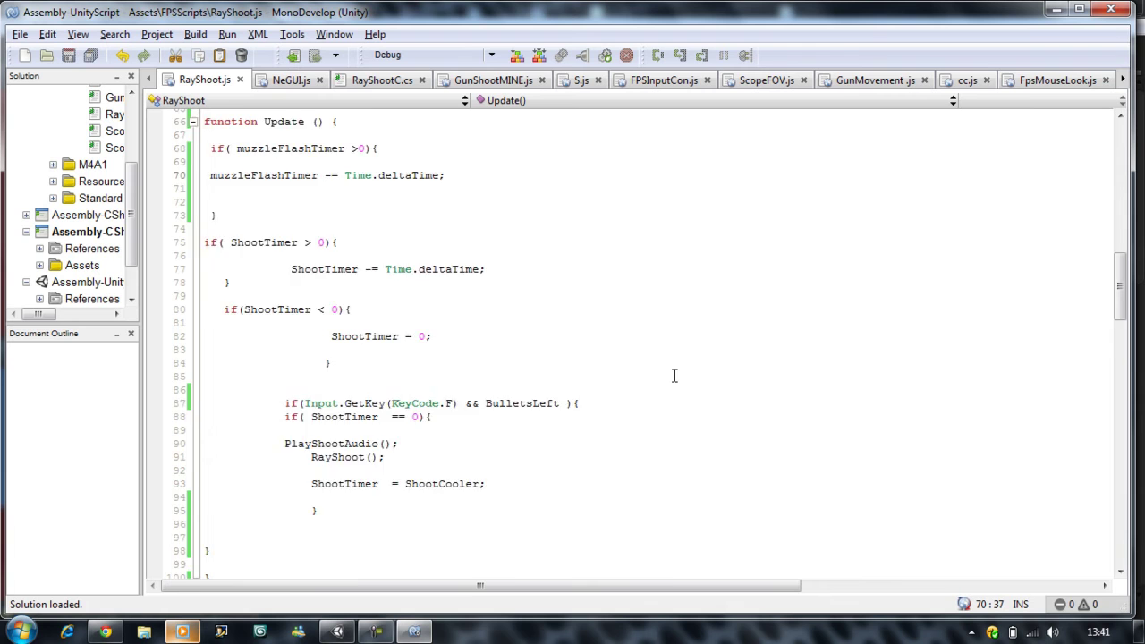
{"action": "scroll", "coordinate": [674, 375], "scroll_direction": "down", "scroll_amount": 3}
{"action": "scroll", "coordinate": [674, 375], "scroll_direction": "down", "scroll_amount": 3}
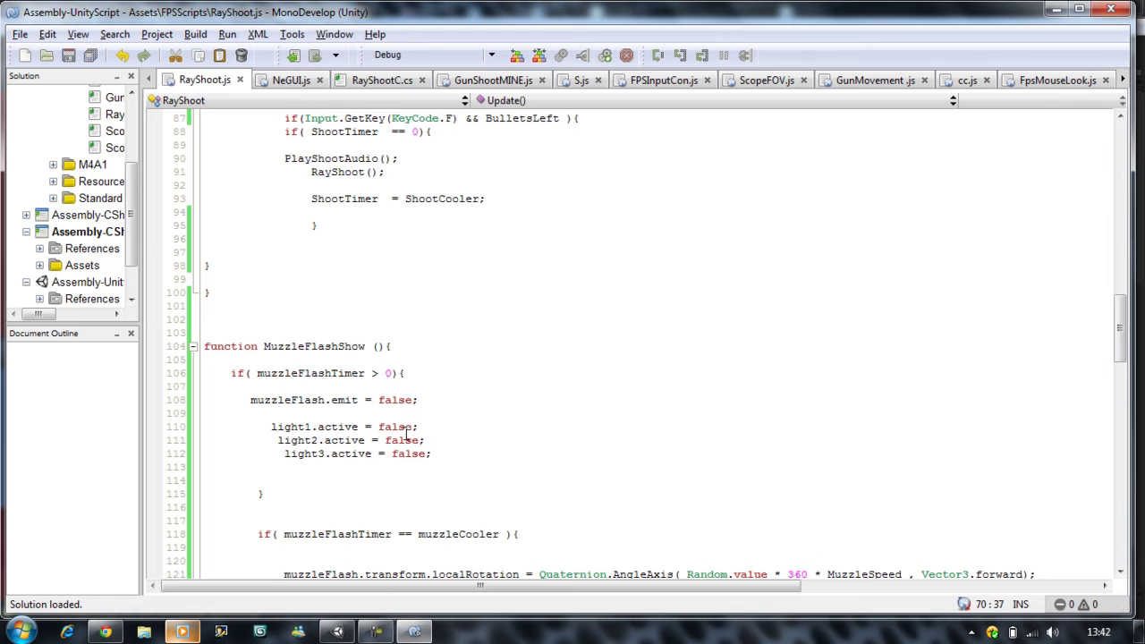
{"action": "scroll", "coordinate": [389, 411], "scroll_direction": "up", "scroll_amount": 8}
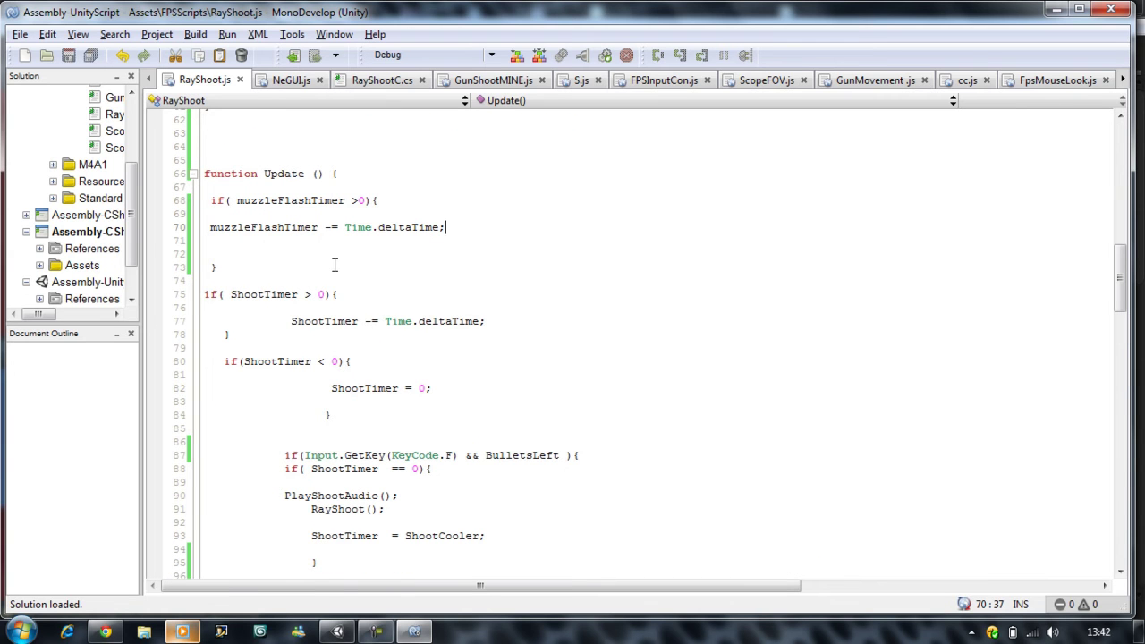
{"action": "left_click", "coordinate": [238, 240]}
{"action": "key", "text": "Return"}
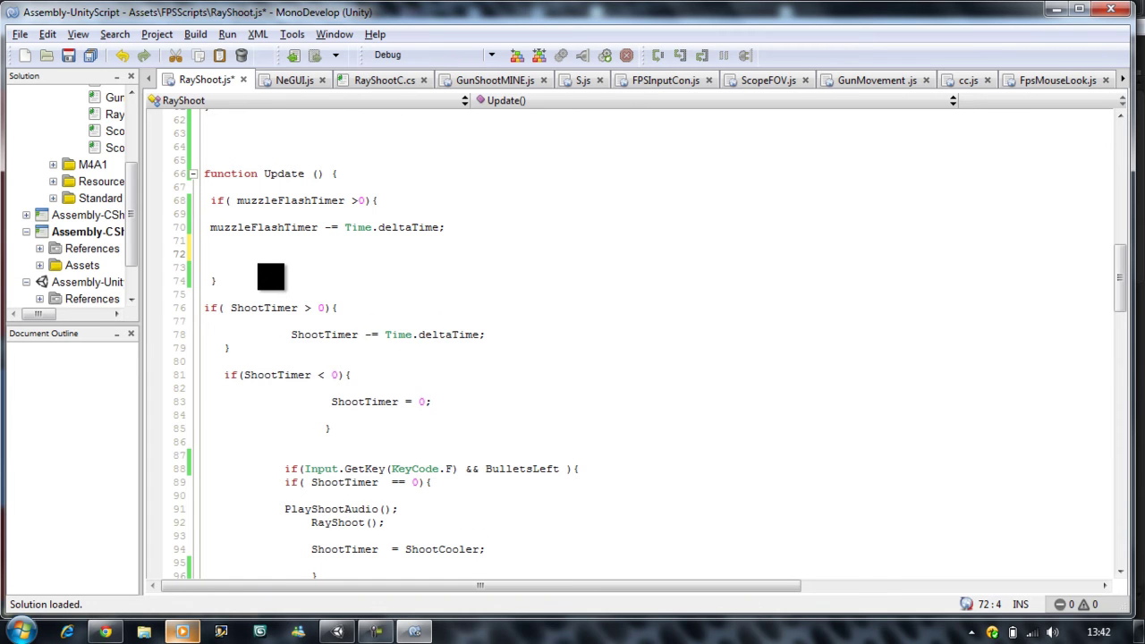
{"action": "type", "text": "muzz"}
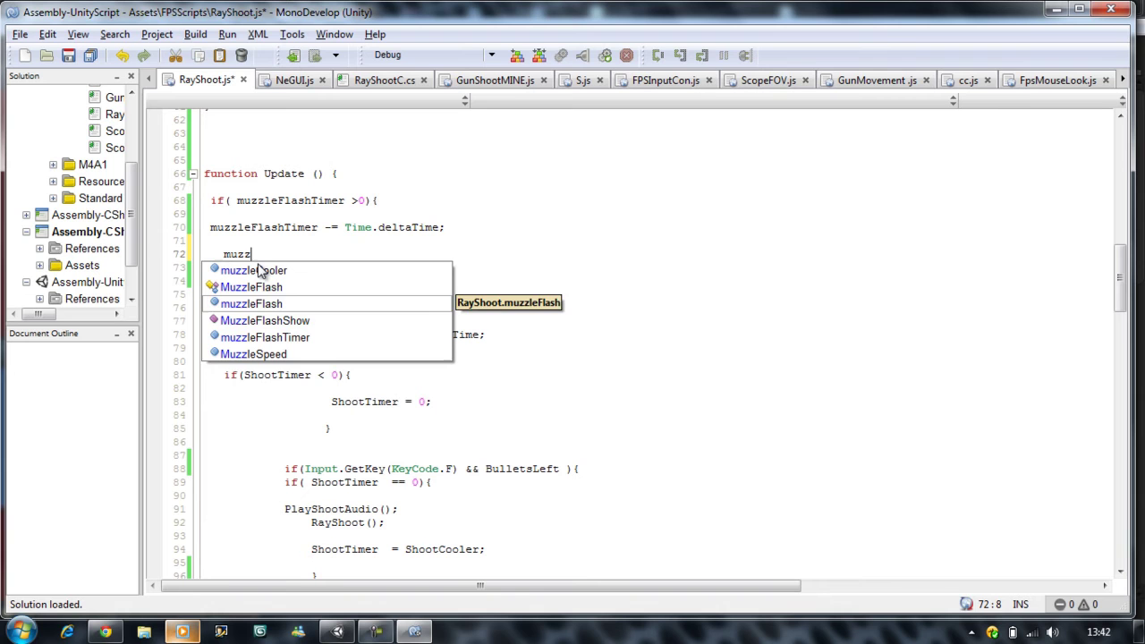
{"action": "key", "text": "Down"}
{"action": "key", "text": "Return"}
{"action": "type", "text": "("}
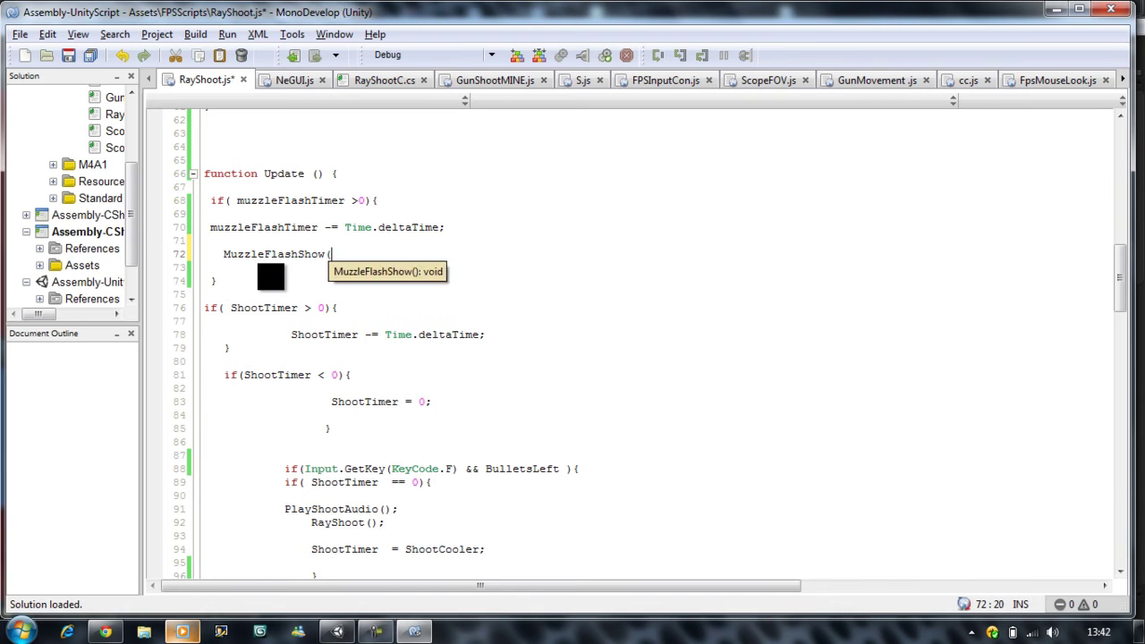
{"action": "type", "text": ");"}
{"action": "key", "text": "ctrl+s"}
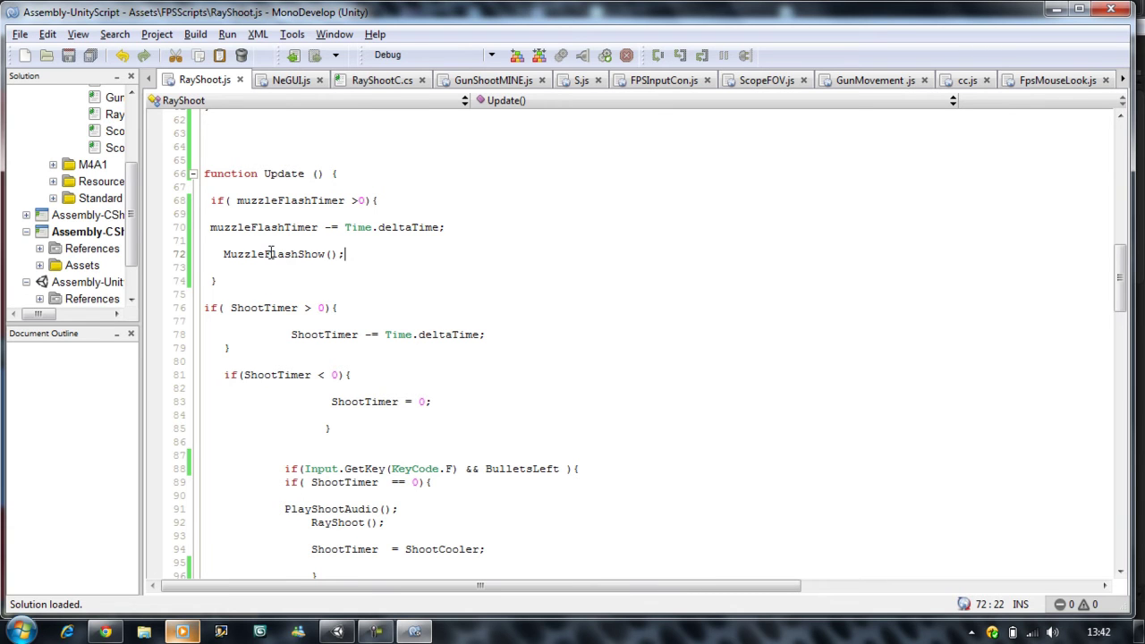
{"action": "scroll", "coordinate": [300, 291], "scroll_direction": "down", "scroll_amount": 3}
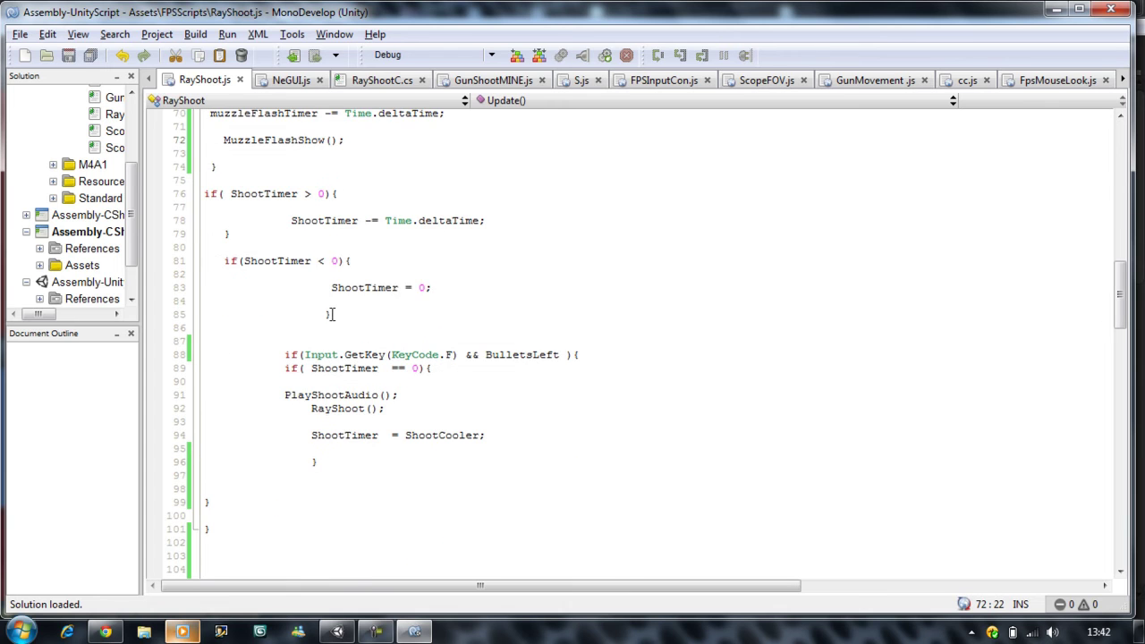
{"action": "scroll", "coordinate": [331, 209], "scroll_direction": "up", "scroll_amount": 4}
{"action": "scroll", "coordinate": [296, 205], "scroll_direction": "up", "scroll_amount": 3}
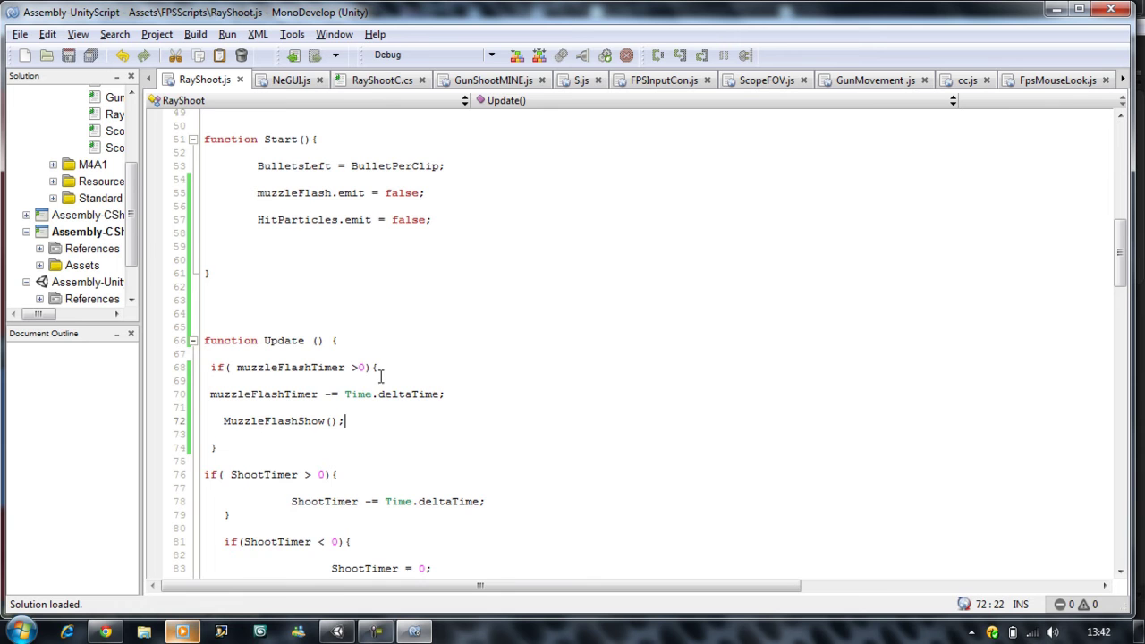
{"action": "scroll", "coordinate": [341, 407], "scroll_direction": "down", "scroll_amount": 3}
{"action": "scroll", "coordinate": [341, 407], "scroll_direction": "down", "scroll_amount": 3}
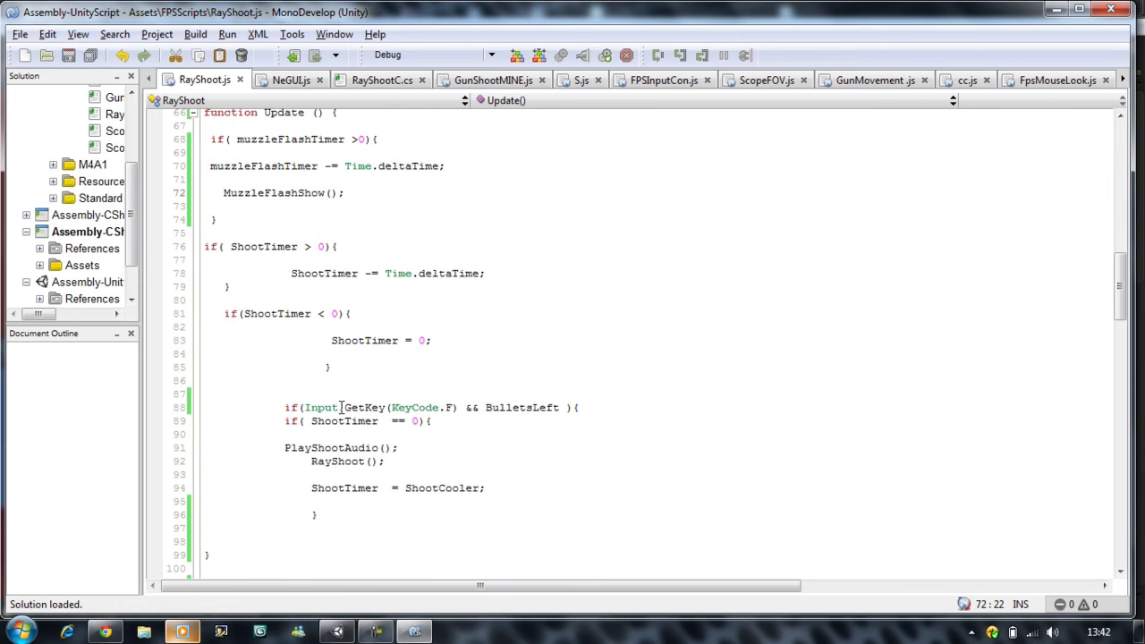
{"action": "scroll", "coordinate": [386, 330], "scroll_direction": "down", "scroll_amount": 9}
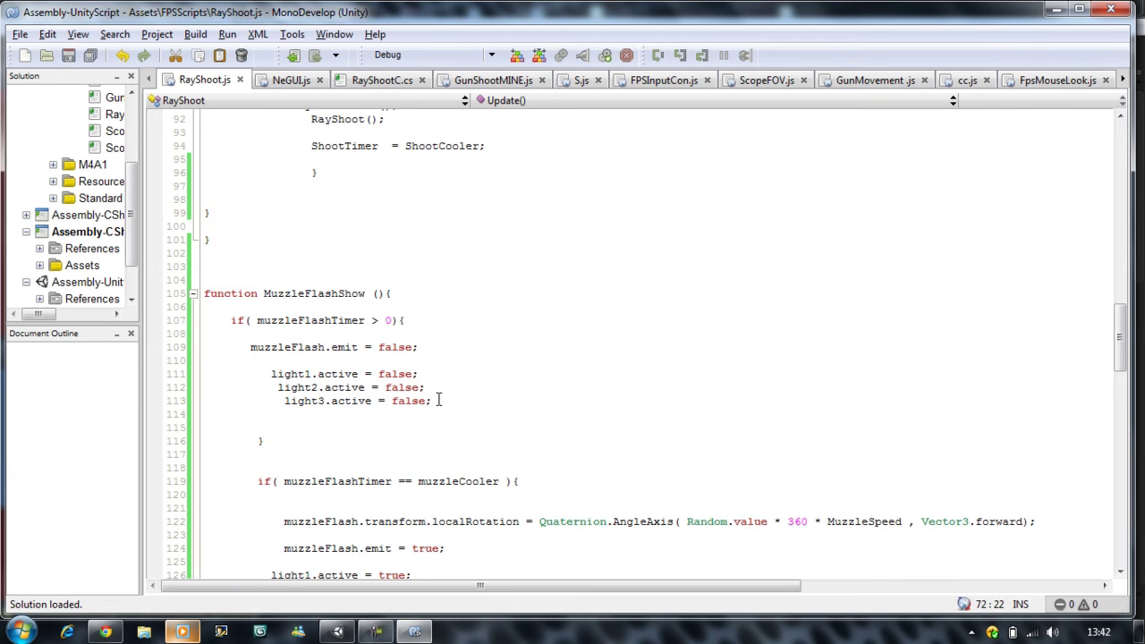
{"action": "scroll", "coordinate": [438, 400], "scroll_direction": "down", "scroll_amount": 3}
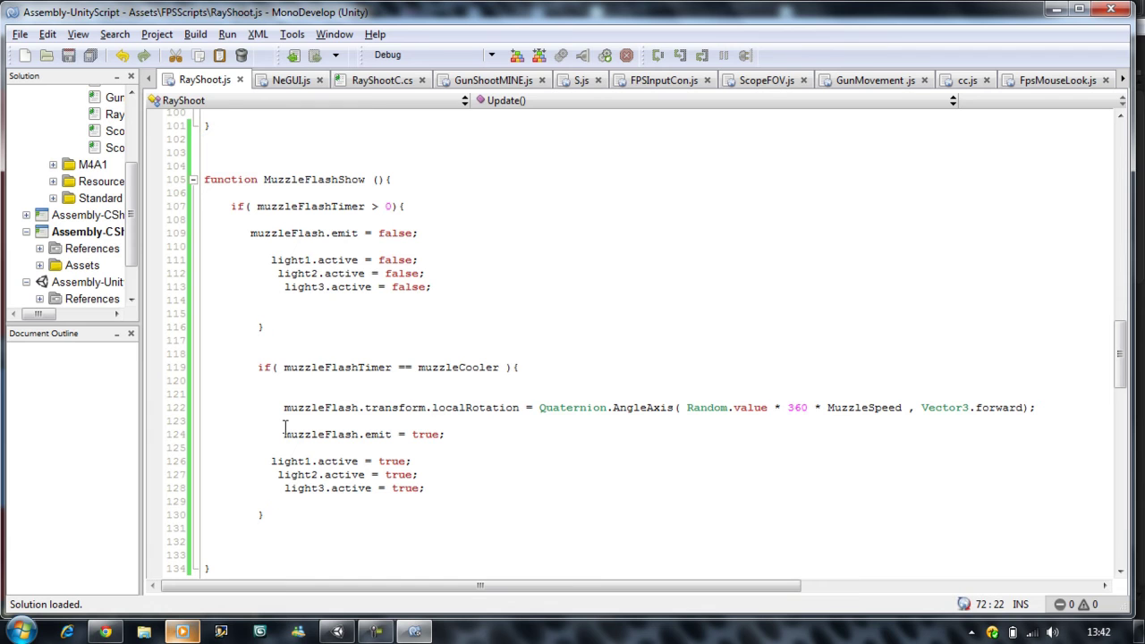
{"action": "scroll", "coordinate": [284, 427], "scroll_direction": "up", "scroll_amount": 7}
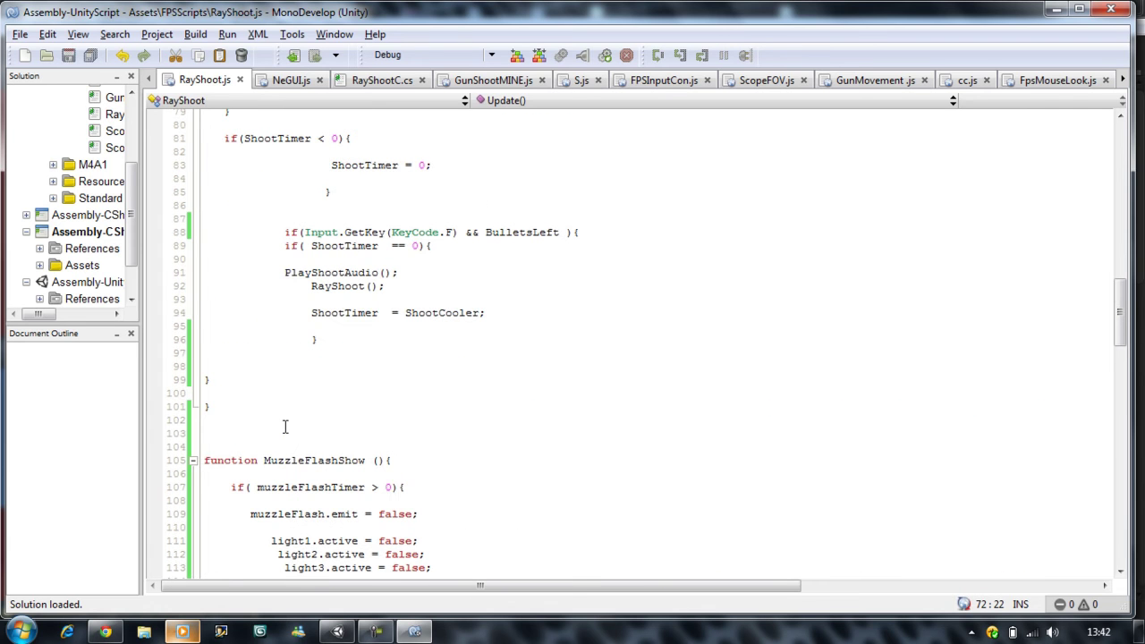
- Add an empty if (muzzleFlashTimer == 0) block below the firing block
{"action": "left_click", "coordinate": [327, 339]}
{"action": "key", "text": "Return"}
{"action": "key", "text": "Return"}
{"action": "type", "text": "ki"}
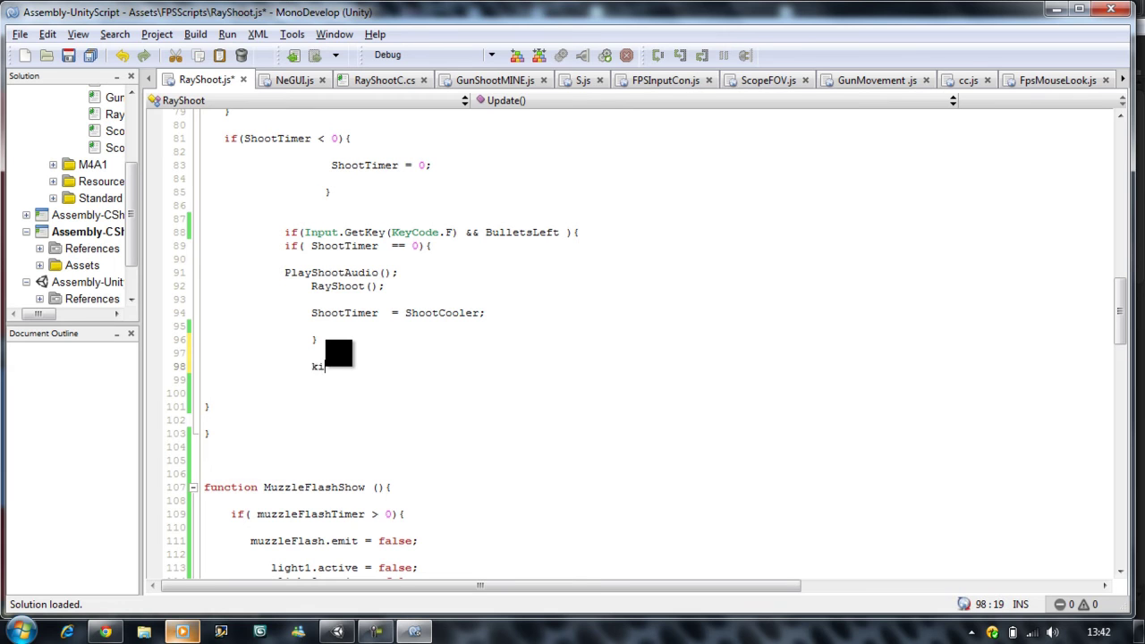
{"action": "key", "text": "BackSpace"}
{"action": "key", "text": "BackSpace"}
{"action": "type", "text": "if("}
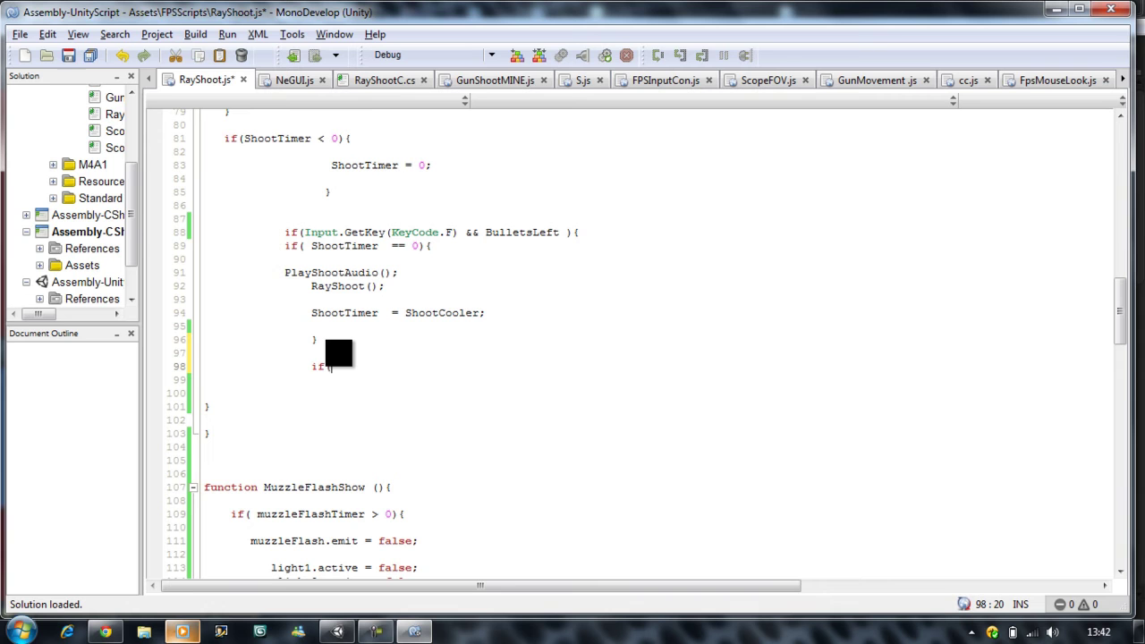
{"action": "type", "text": "mu"}
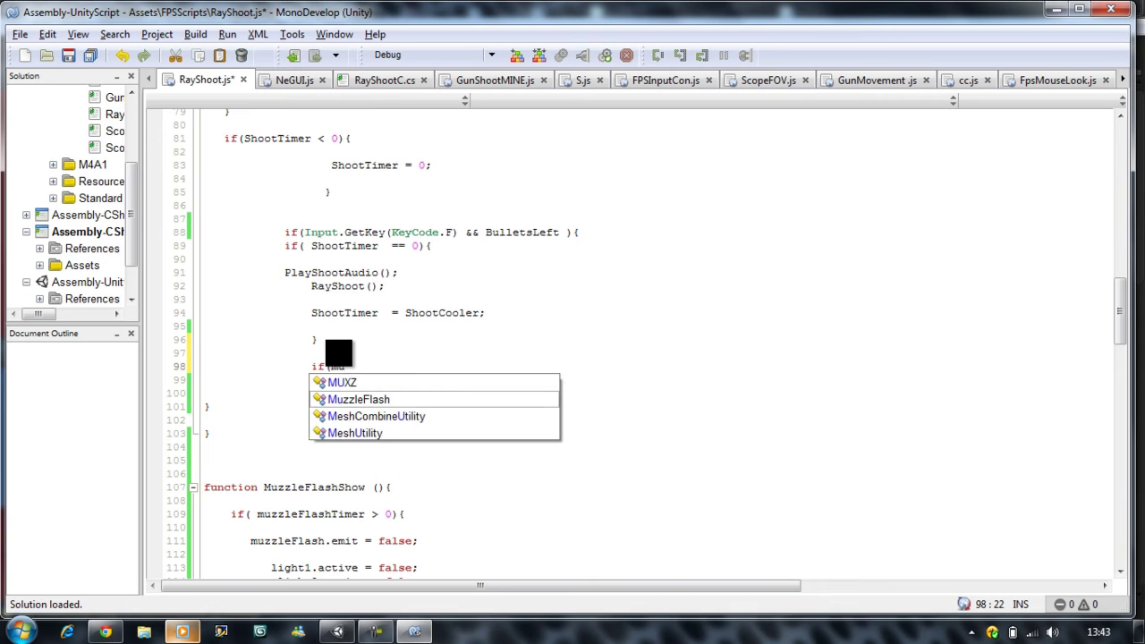
{"action": "key", "text": "BackSpace"}
{"action": "key", "text": "BackSpace"}
{"action": "type", "text": "muzz"}
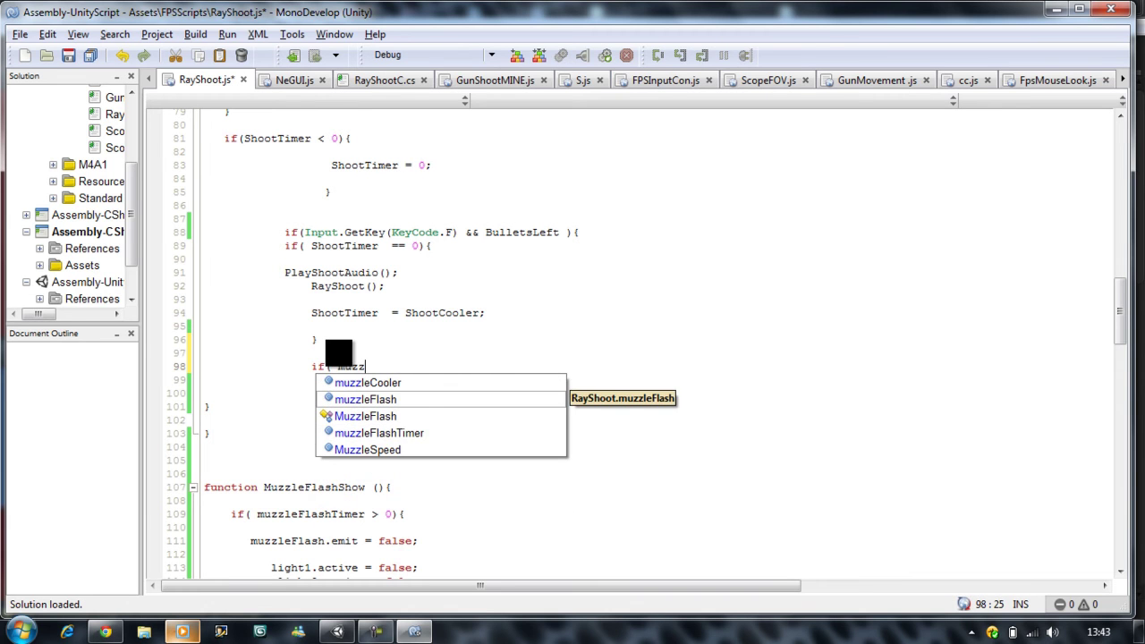
{"action": "key", "text": "Down"}
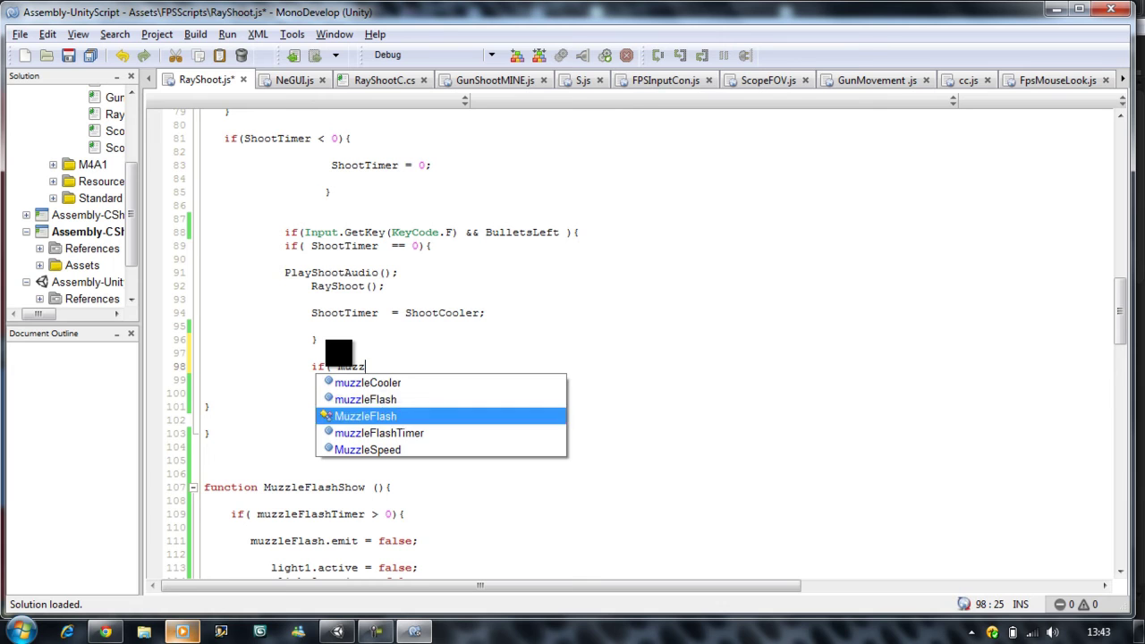
{"action": "key", "text": "Down"}
{"action": "key", "text": "Return"}
{"action": "type", "text": "=="}
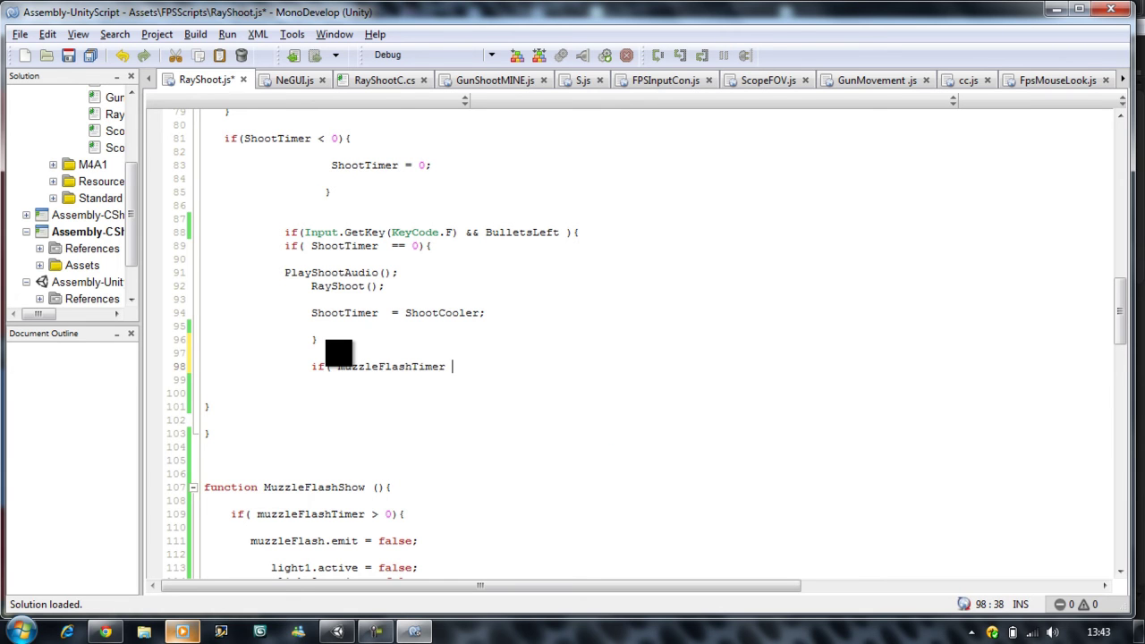
{"action": "type", "text": " 0"}
{"action": "type", "text": ")"}
{"action": "type", "text": "{"}
{"action": "key", "text": "Return"}
{"action": "key", "text": "Return"}
{"action": "key", "text": "Down"}
{"action": "key", "text": "Down"}
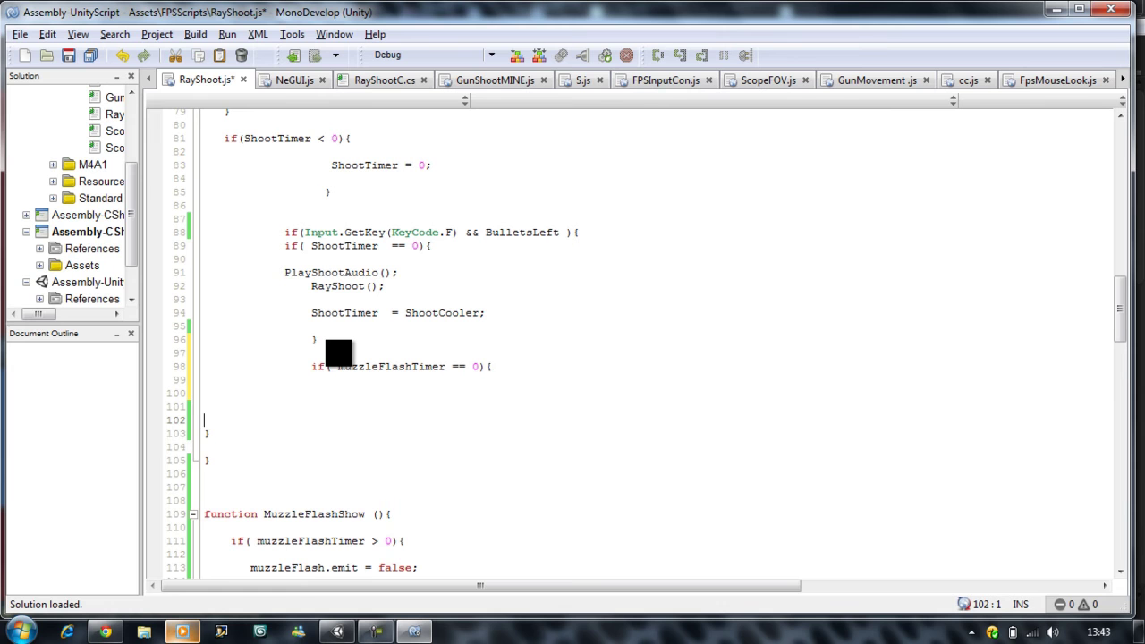
{"action": "key", "text": "Down"}
{"action": "key", "text": "Up"}
{"action": "key", "text": "Up"}
{"action": "type", "text": "}"}
{"action": "key", "text": "Left"}
{"action": "key", "text": "Up"}
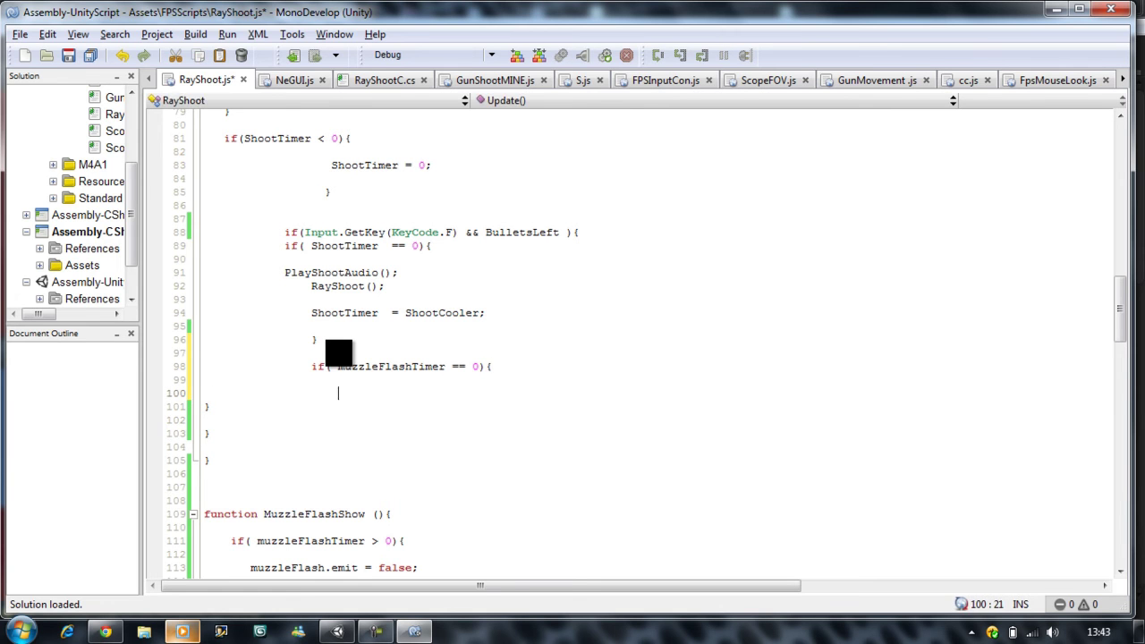
- Inside it, assign muzzleCooler to muzzleFlashTimer
{"action": "type", "text": "time"}
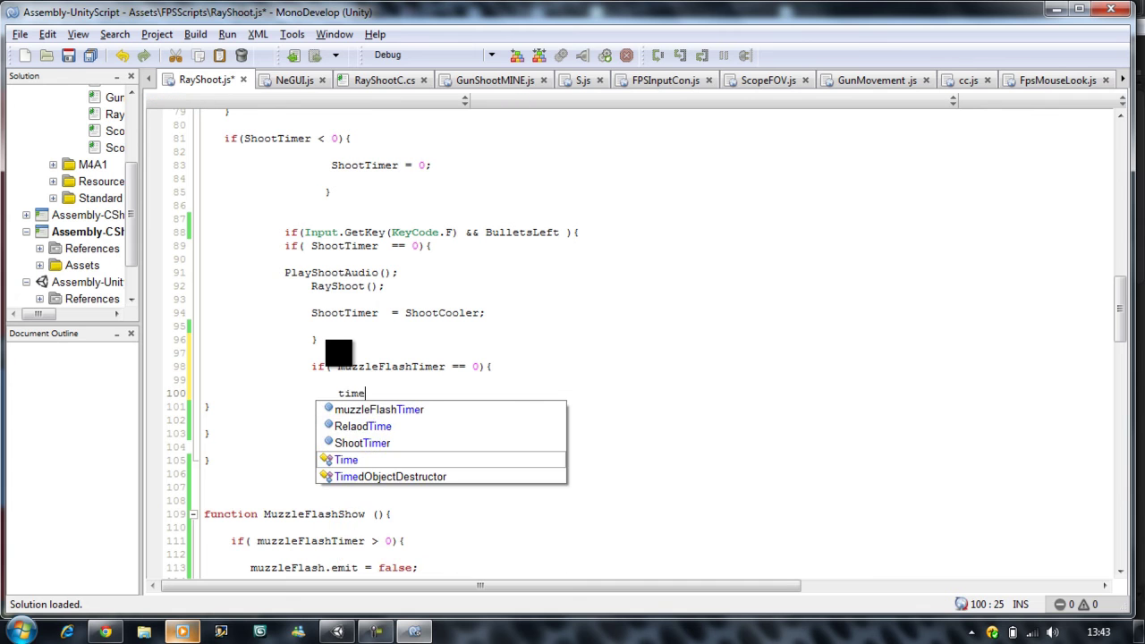
{"action": "key", "text": "BackSpace"}
{"action": "key", "text": "BackSpace"}
{"action": "key", "text": "BackSpace"}
{"action": "type", "text": "mu"}
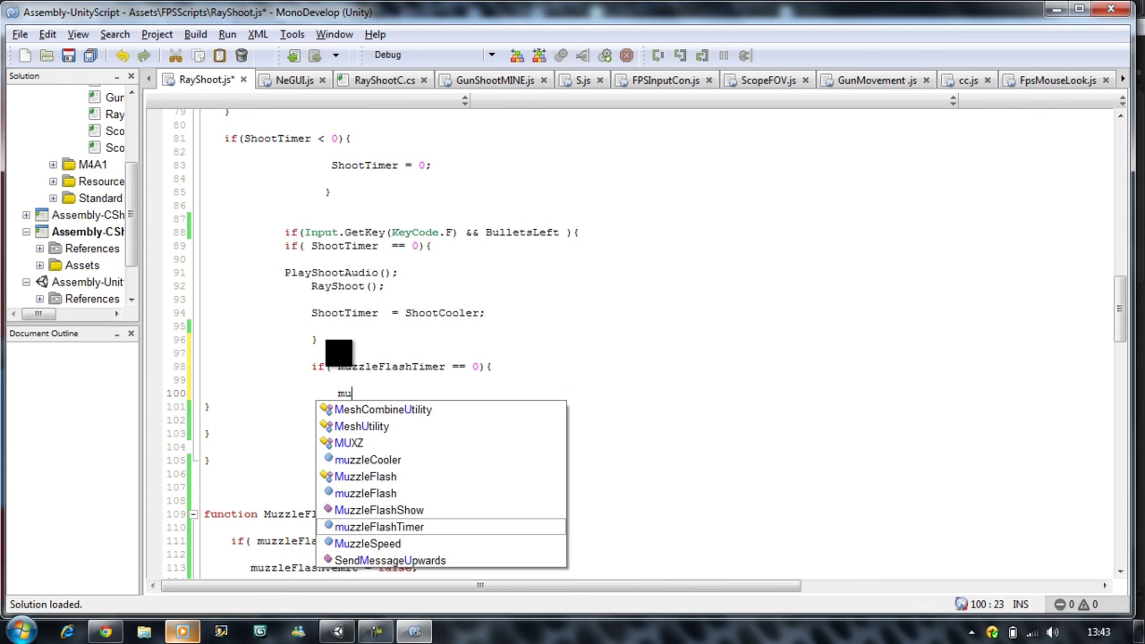
{"action": "key", "text": "Return"}
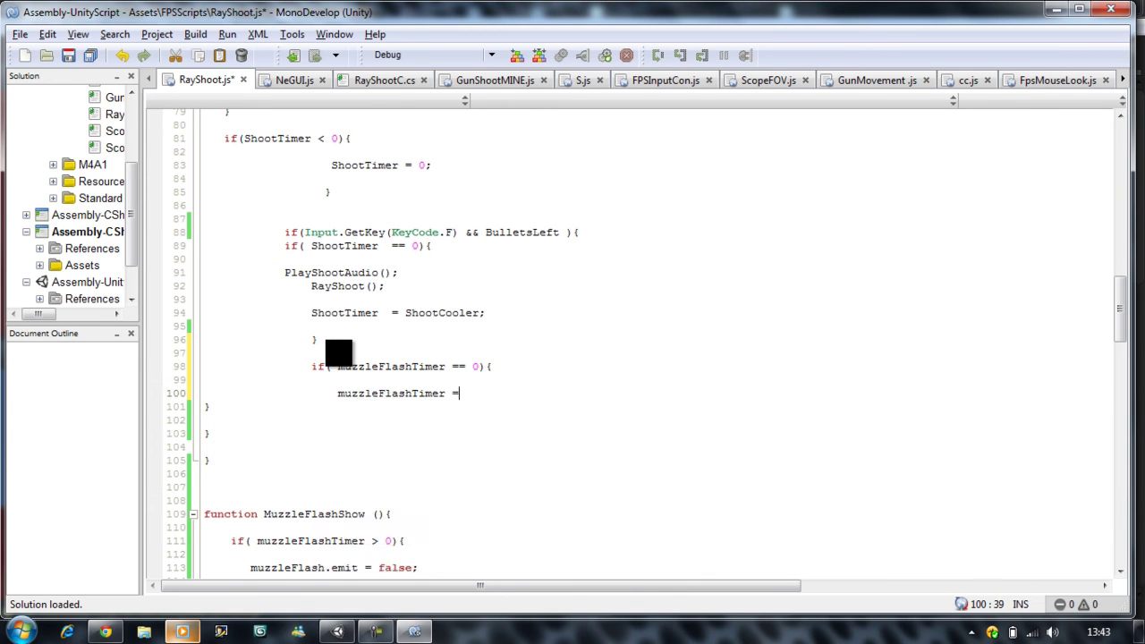
{"action": "type", "text": " mu"}
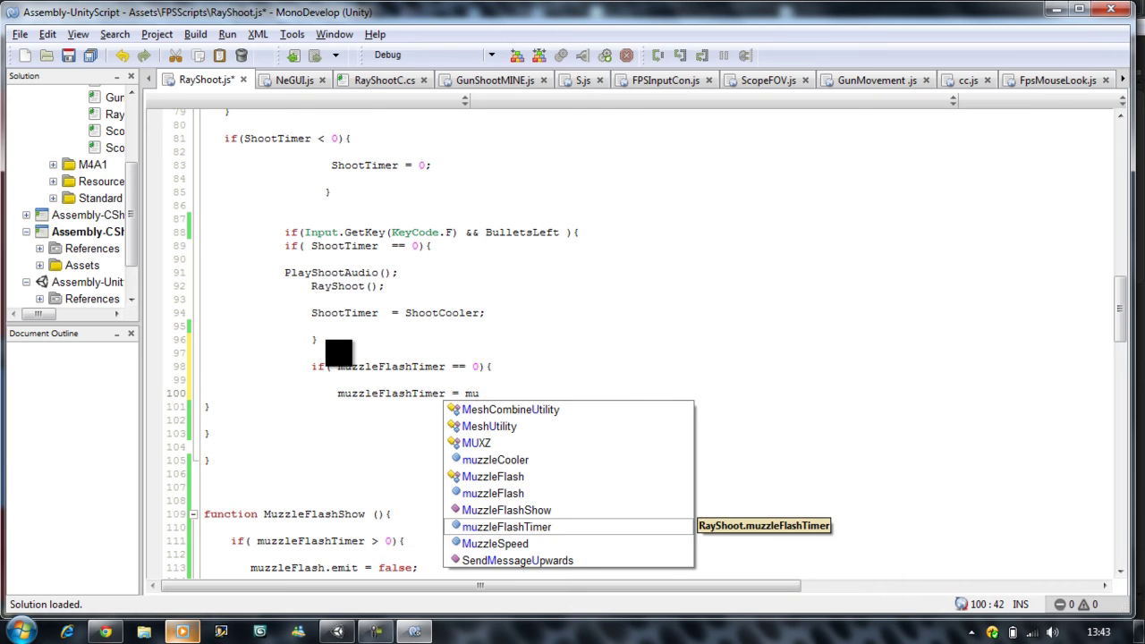
{"action": "key", "text": "Up"}
{"action": "key", "text": "Up"}
{"action": "key", "text": "Up"}
{"action": "key", "text": "Up"}
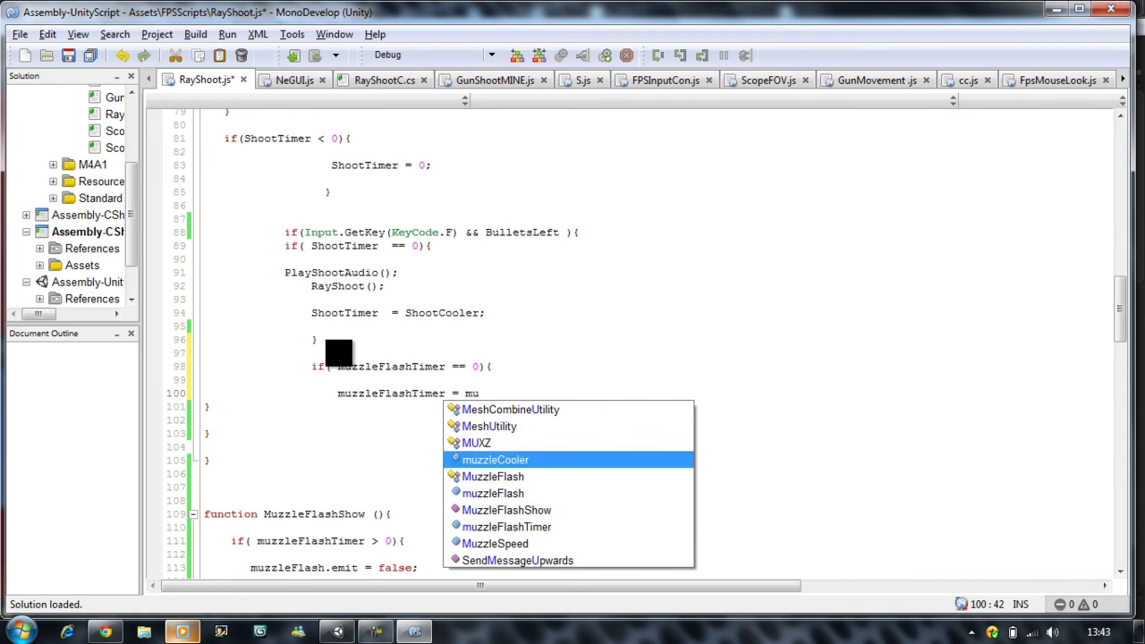
{"action": "key", "text": "Return"}
{"action": "type", "text": ";"}
- Call MuzzleFlashShow(); on the next line and save RayShoot.js
{"action": "key", "text": "Return"}
{"action": "key", "text": "Return"}
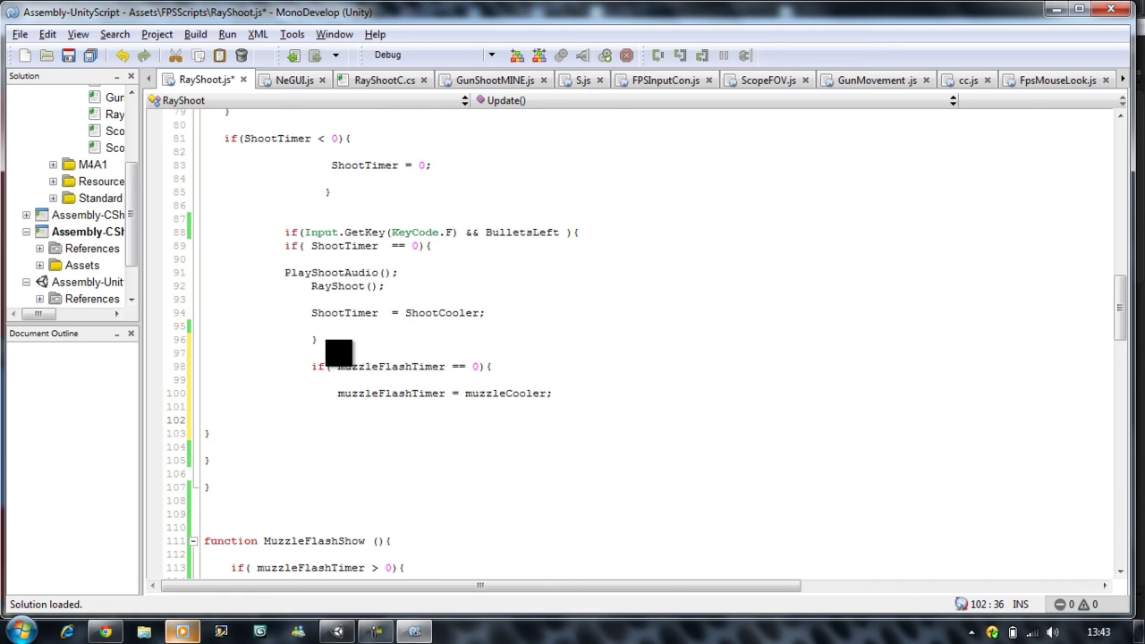
{"action": "type", "text": "muxz"}
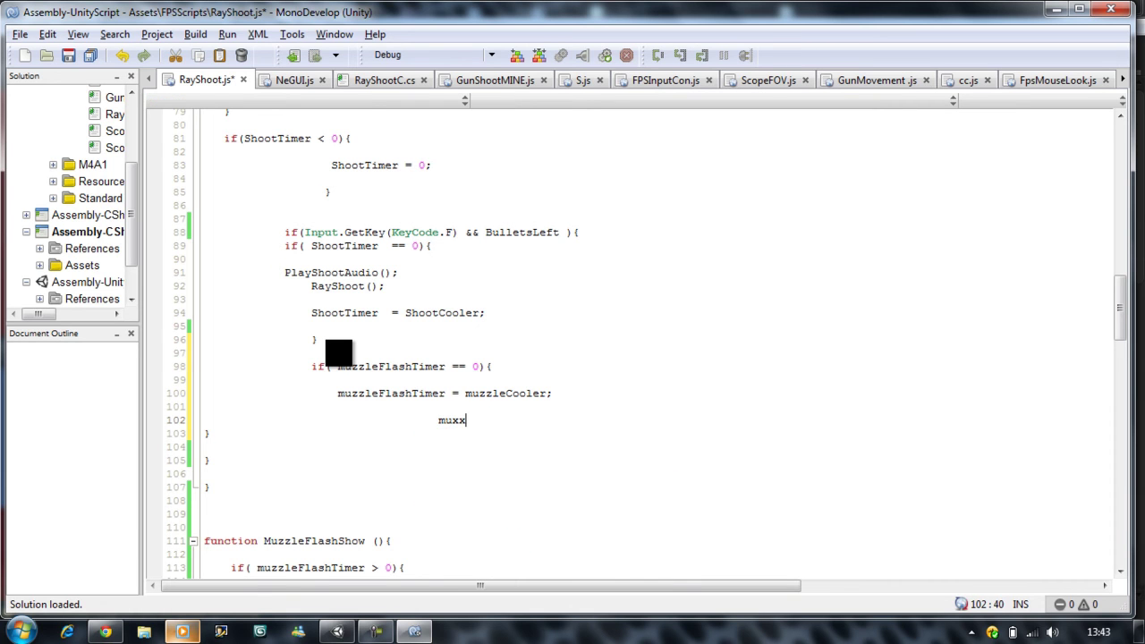
{"action": "key", "text": "BackSpace"}
{"action": "key", "text": "BackSpace"}
{"action": "type", "text": "z"}
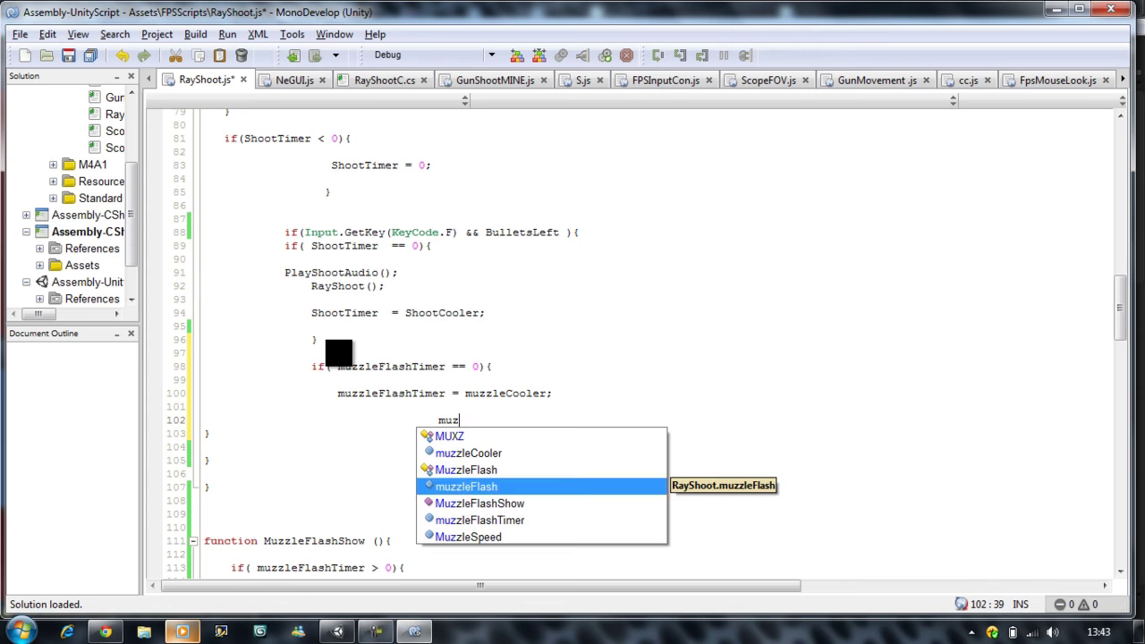
{"action": "key", "text": "Down"}
{"action": "key", "text": "Return"}
{"action": "type", "text": "("}
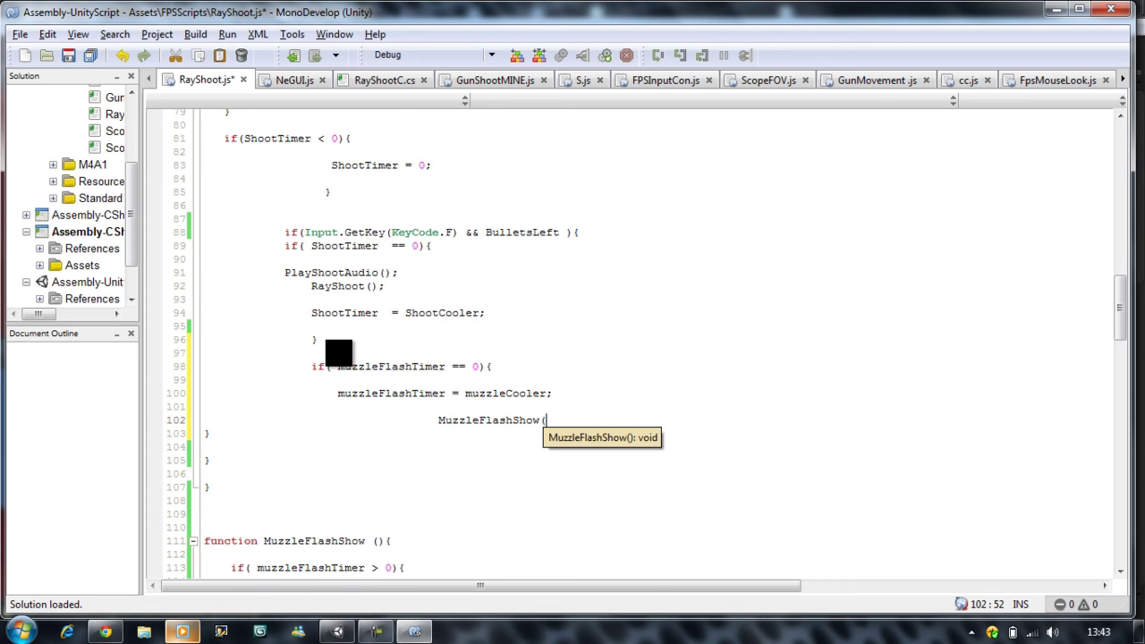
{"action": "type", "text": ");"}
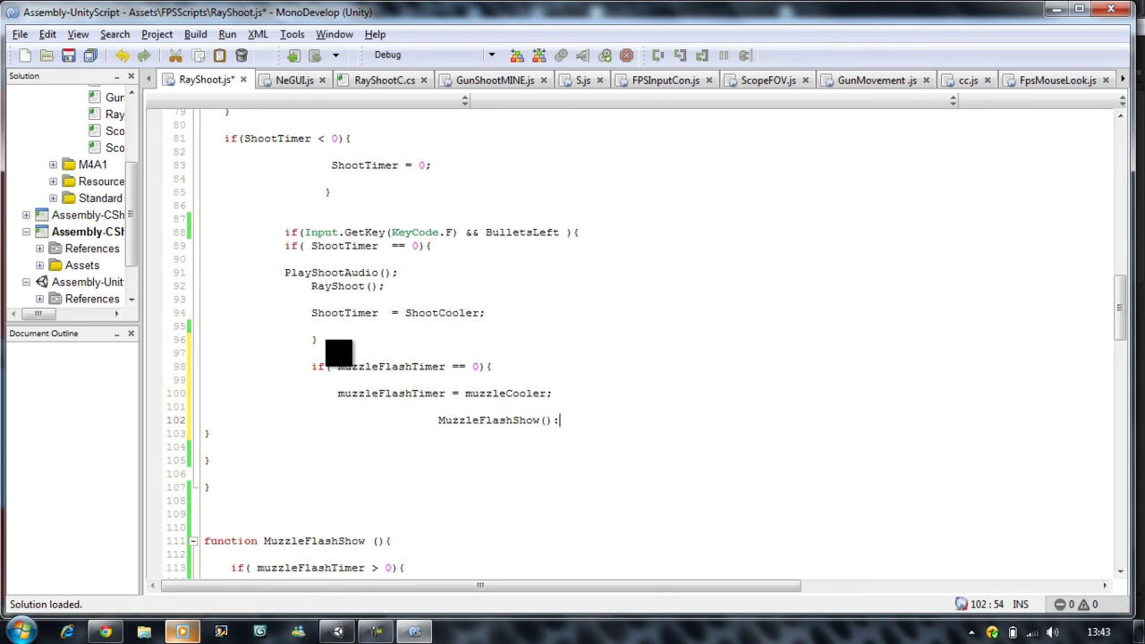
{"action": "key", "text": "ctrl+s"}
- Switch to Unity and start the game, stopping and restarting it once
{"action": "left_click", "coordinate": [580, 499]}
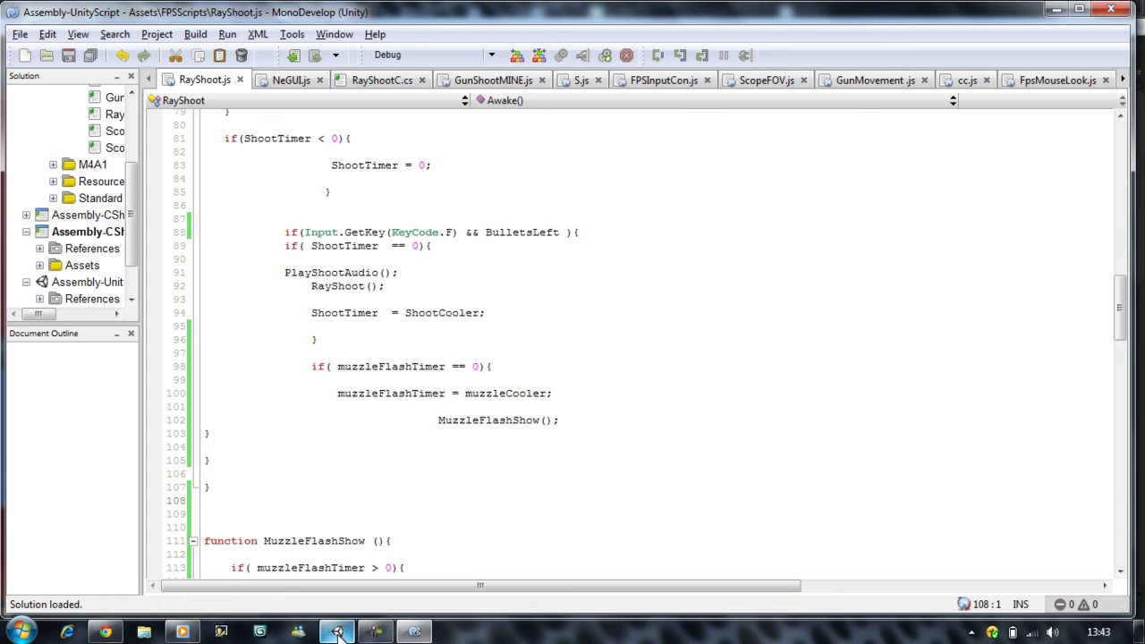
{"action": "left_click", "coordinate": [1081, 12]}
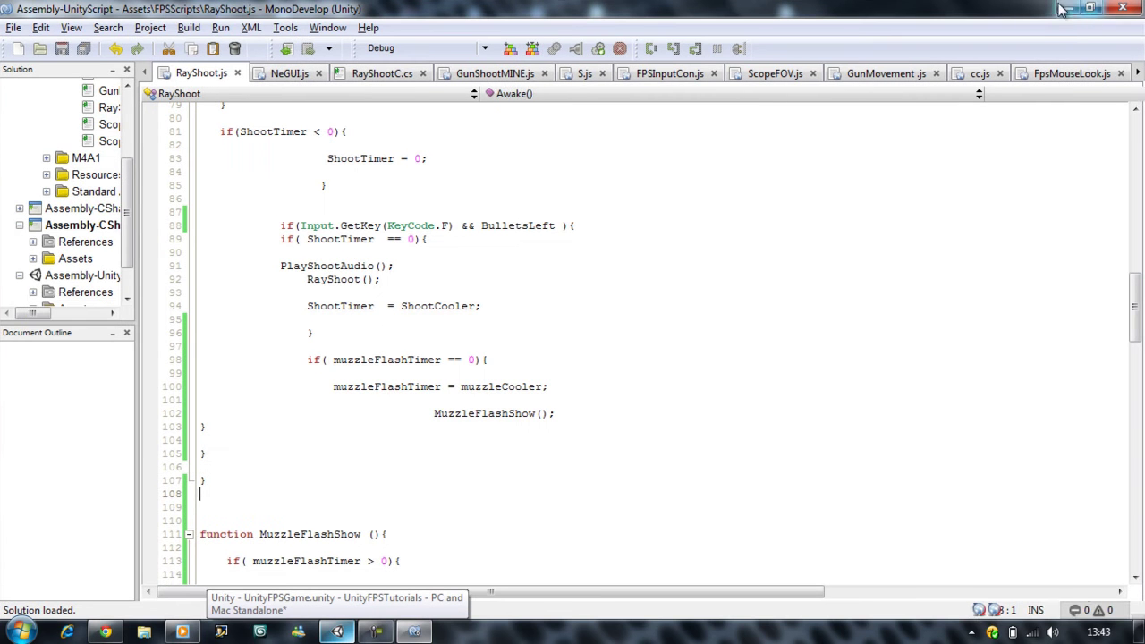
{"action": "left_click", "coordinate": [337, 631]}
{"action": "left_click", "coordinate": [541, 49]}
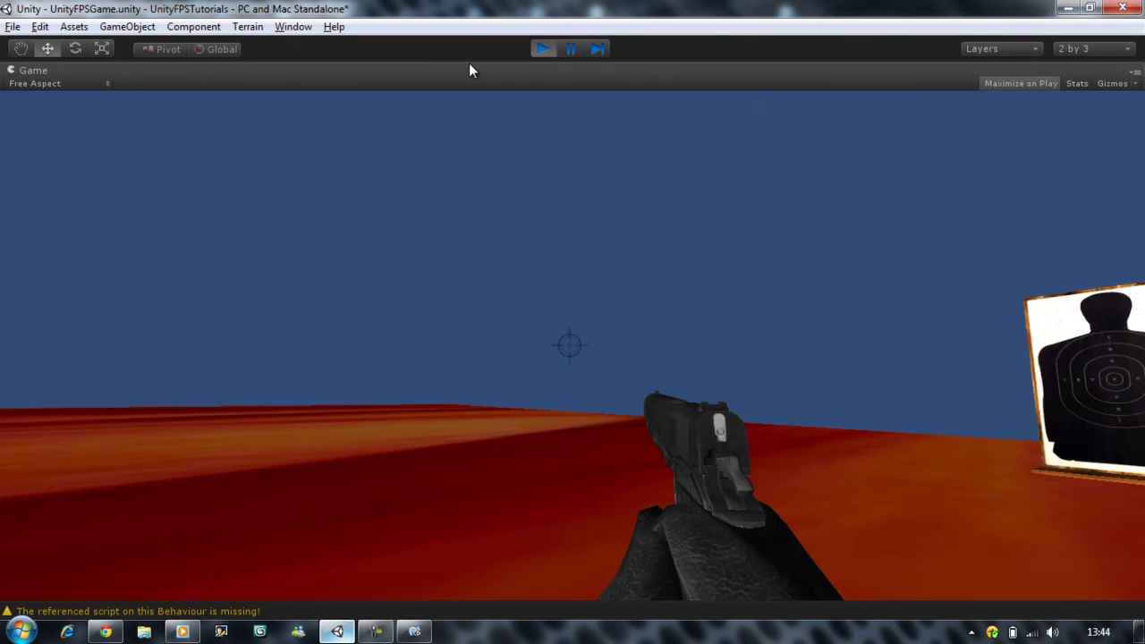
{"action": "key", "text": "ctrl+p"}
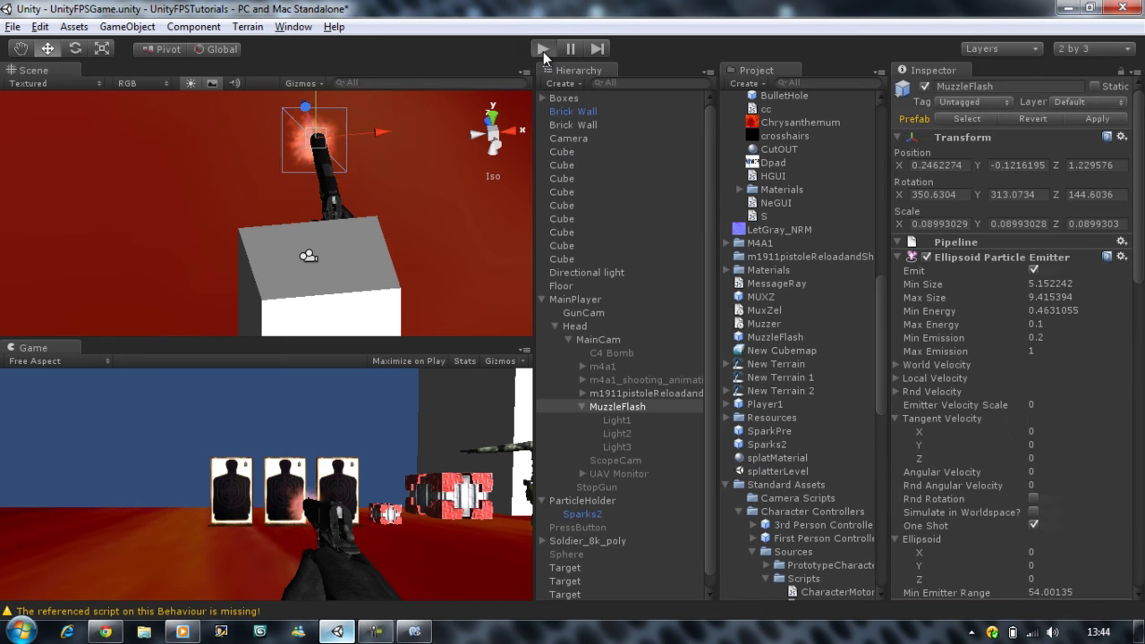
{"action": "left_click", "coordinate": [542, 50]}
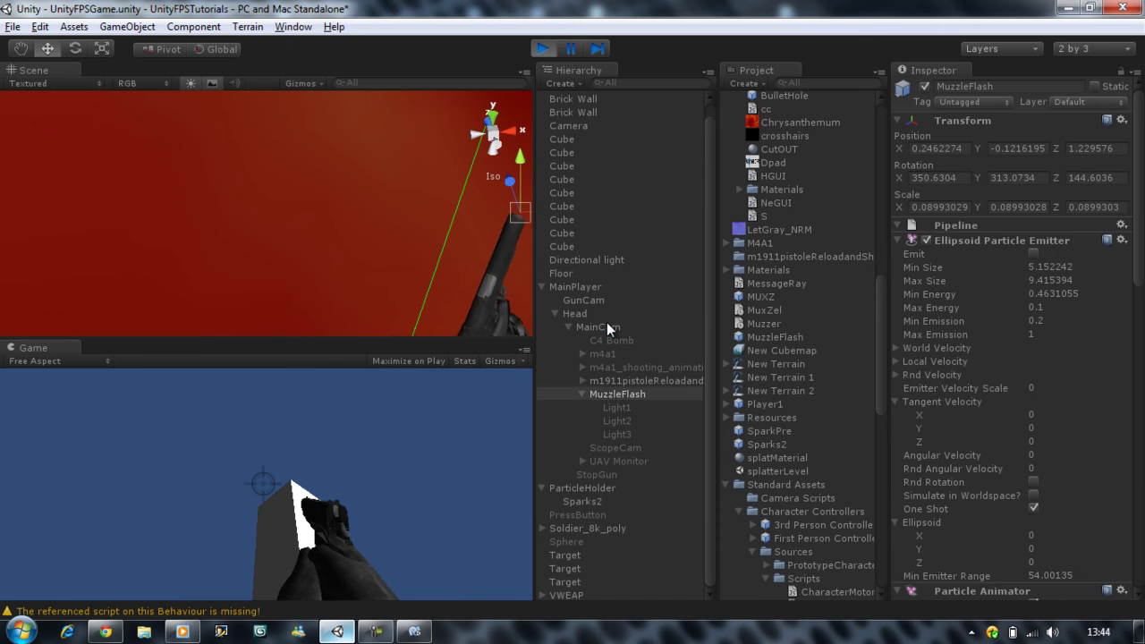
- Select MainCam and scroll through its components in the Inspector
{"action": "left_click", "coordinate": [600, 327]}
{"action": "scroll", "coordinate": [1050, 391], "scroll_direction": "down", "scroll_amount": 3}
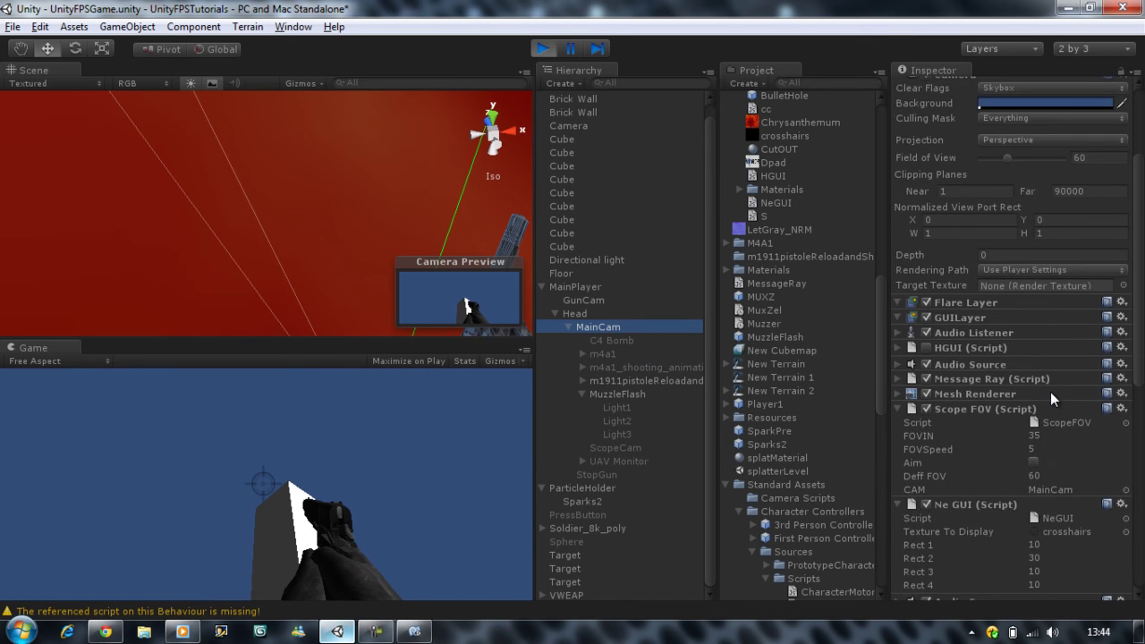
{"action": "scroll", "coordinate": [1050, 391], "scroll_direction": "down", "scroll_amount": 3}
{"action": "scroll", "coordinate": [1049, 391], "scroll_direction": "down", "scroll_amount": 3}
{"action": "scroll", "coordinate": [1050, 392], "scroll_direction": "down", "scroll_amount": 2}
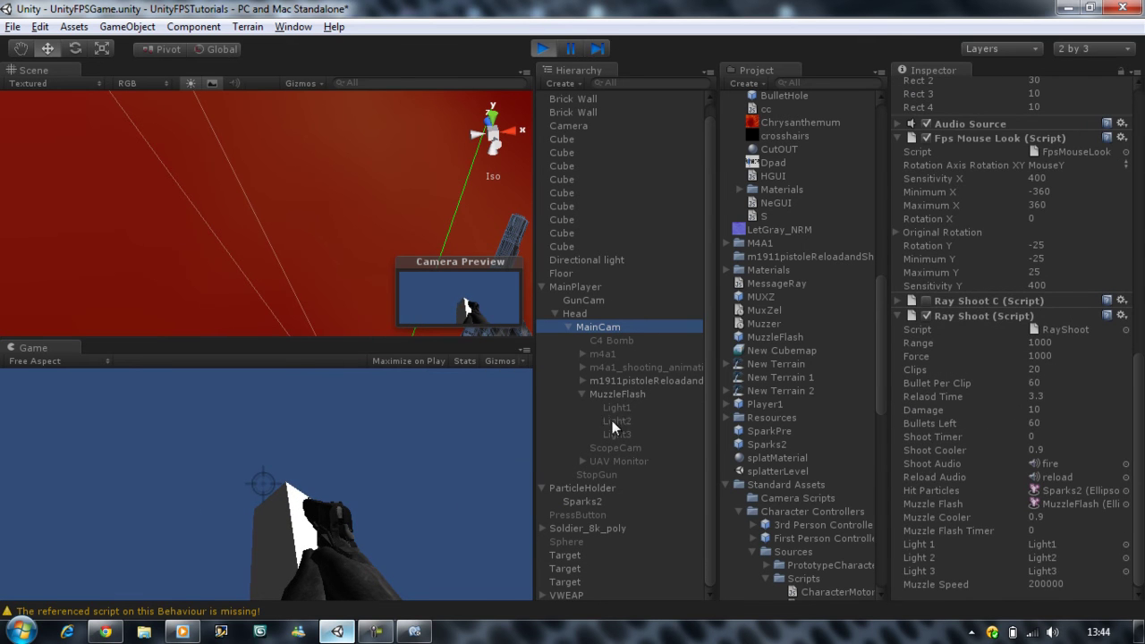
- Fire several pistol shots at the paper targets, then stop the game
{"action": "left_click", "coordinate": [239, 461]}
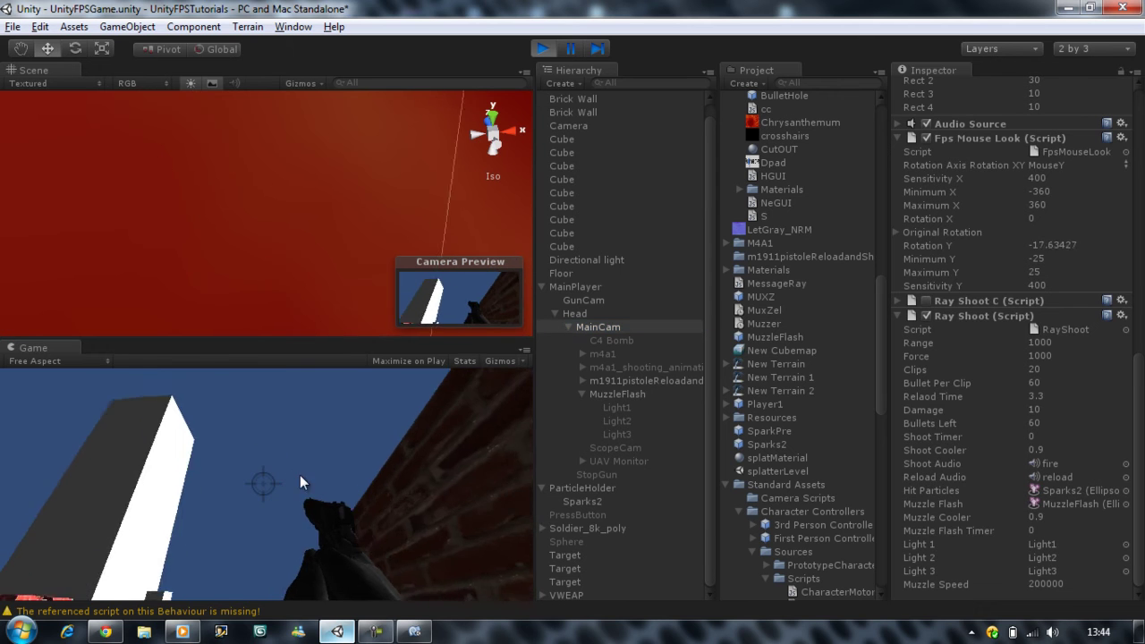
{"action": "left_click", "coordinate": [365, 484]}
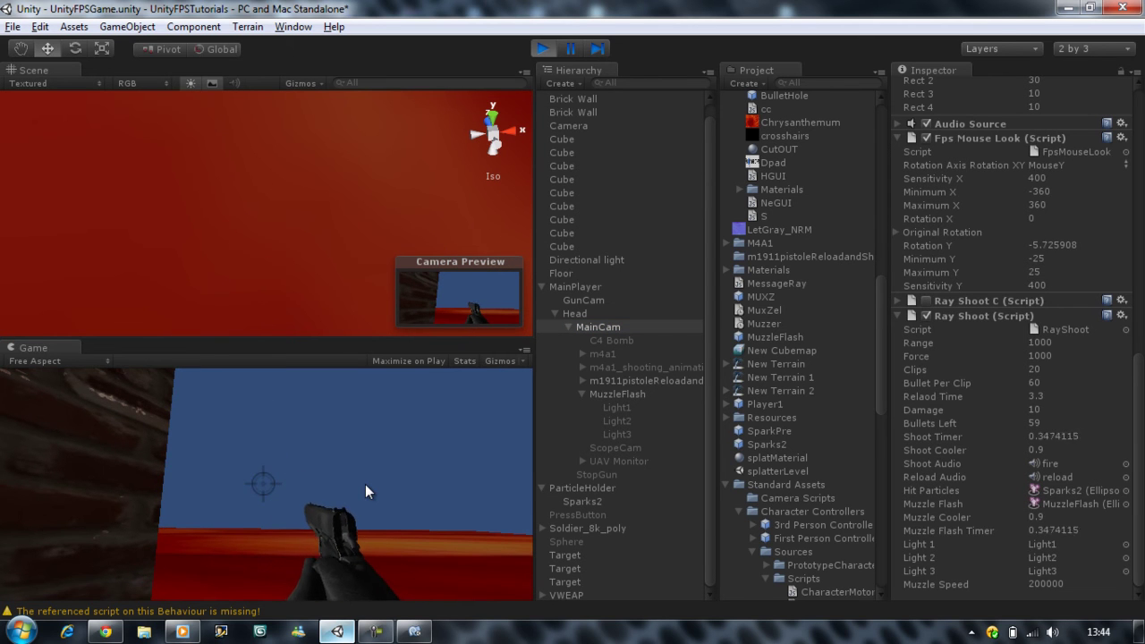
{"action": "left_click", "coordinate": [340, 485]}
{"action": "left_click", "coordinate": [420, 501]}
{"action": "left_click", "coordinate": [531, 515]}
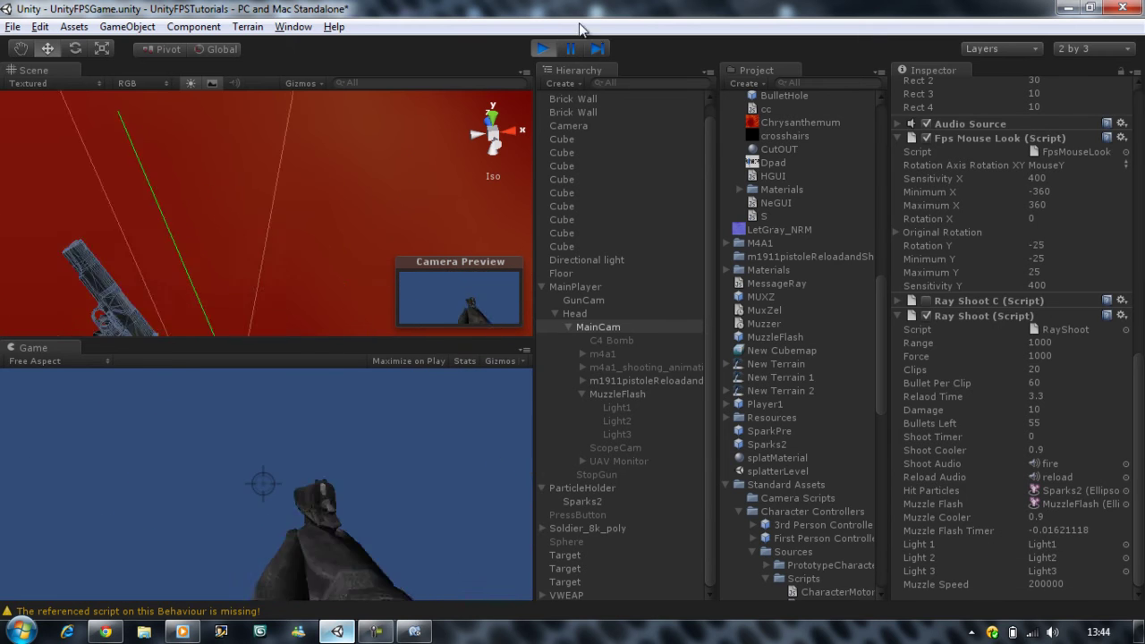
{"action": "left_click", "coordinate": [540, 49]}
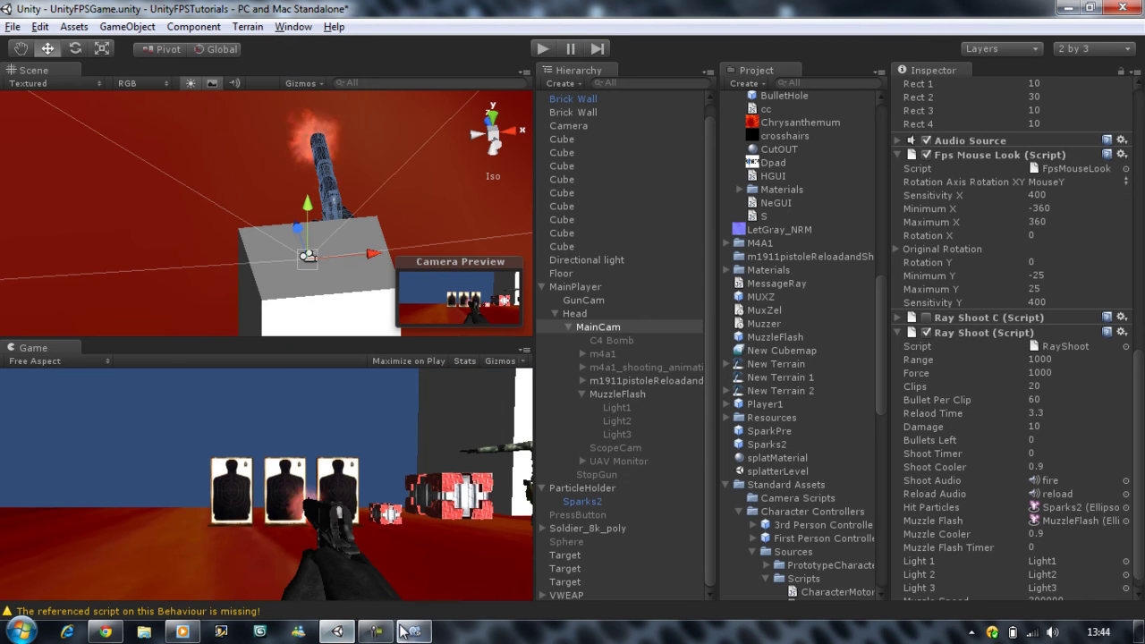
- Add an if (muzzleFlashTimer < 0) condition after the muzzleFlashTimer > 0 block
{"action": "left_click", "coordinate": [404, 633]}
{"action": "scroll", "coordinate": [352, 147], "scroll_direction": "up", "scroll_amount": 3}
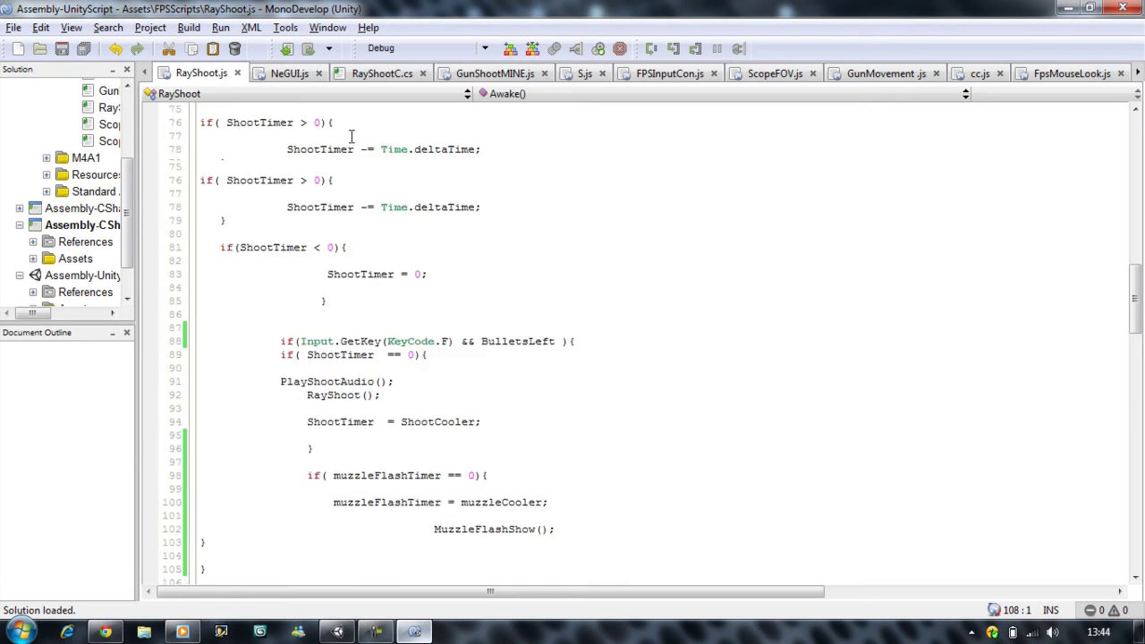
{"action": "scroll", "coordinate": [353, 147], "scroll_direction": "up", "scroll_amount": 6}
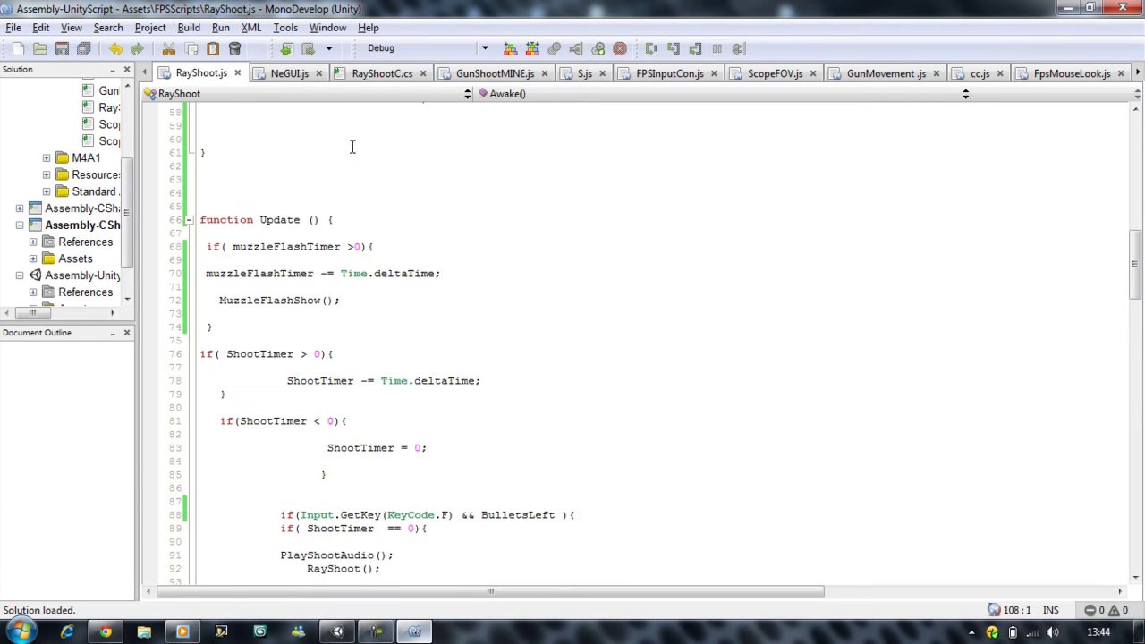
{"action": "left_click", "coordinate": [354, 247]}
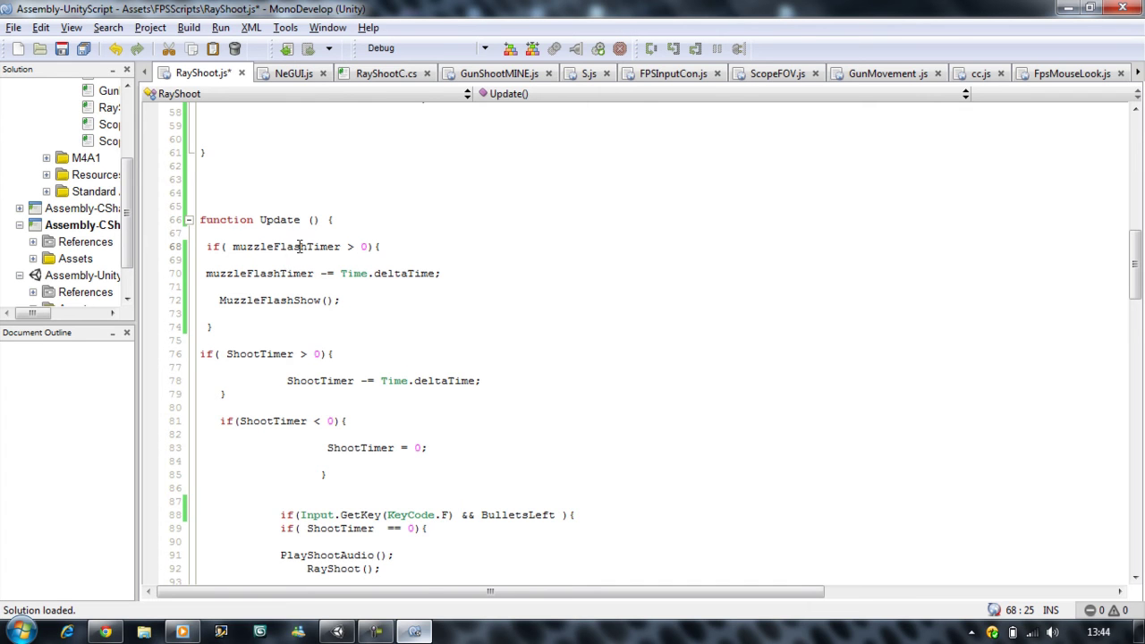
{"action": "left_click", "coordinate": [297, 329]}
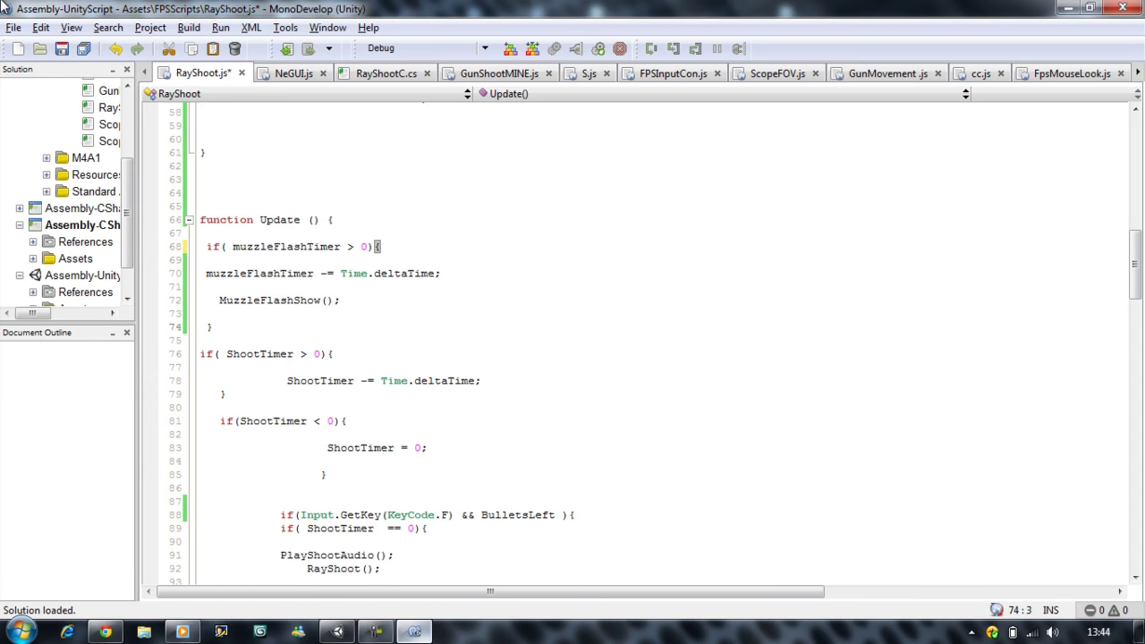
{"action": "key", "text": "Return"}
{"action": "key", "text": "Return"}
{"action": "key", "text": "Return"}
{"action": "type", "text": "if"}
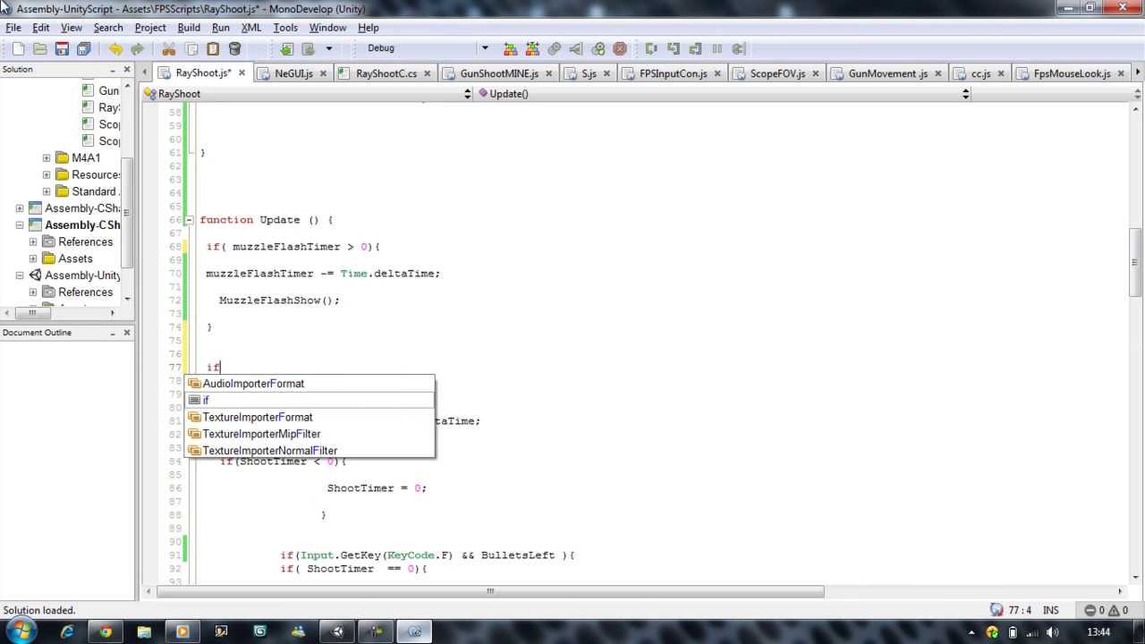
{"action": "type", "text": "( muzz"}
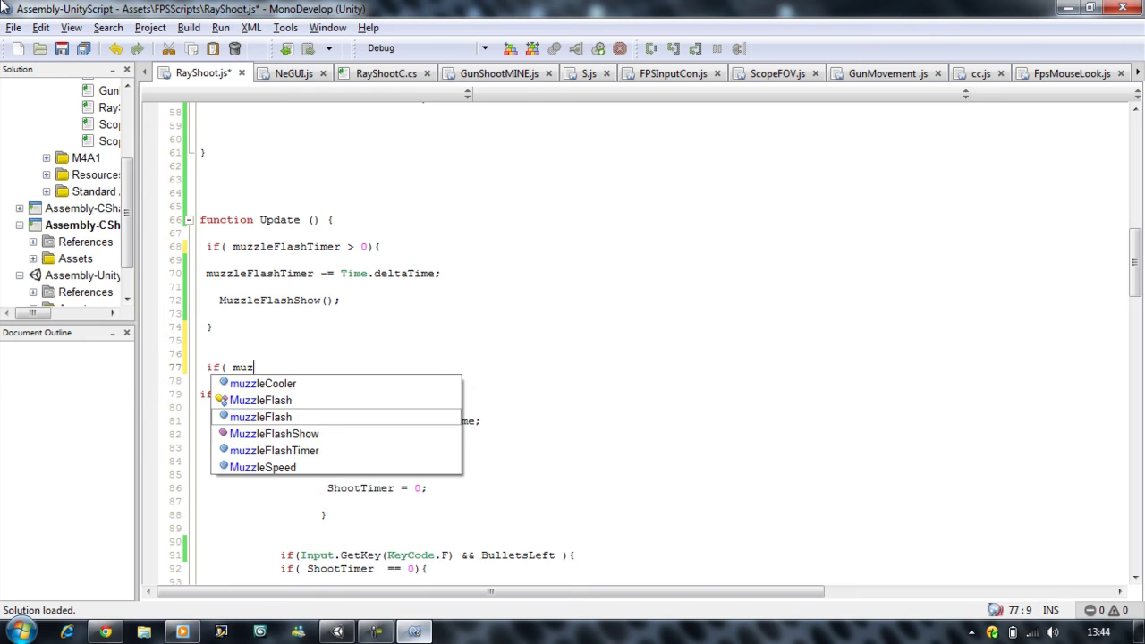
{"action": "key", "text": "Down"}
{"action": "key", "text": "Down"}
{"action": "key", "text": "Down"}
{"action": "key", "text": "Up"}
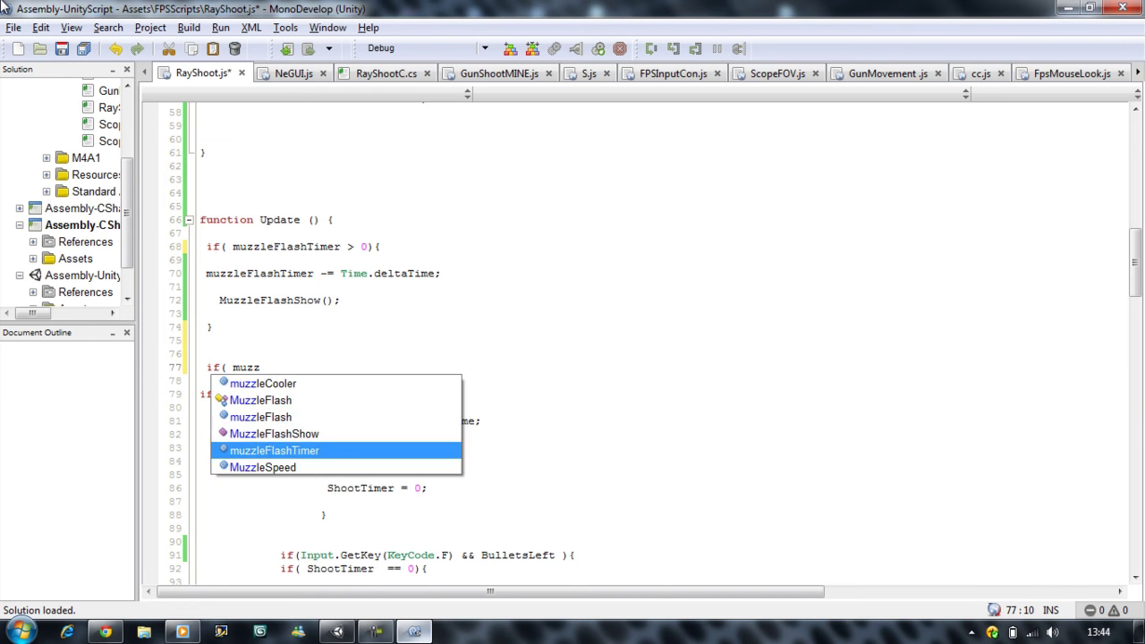
{"action": "key", "text": "Return"}
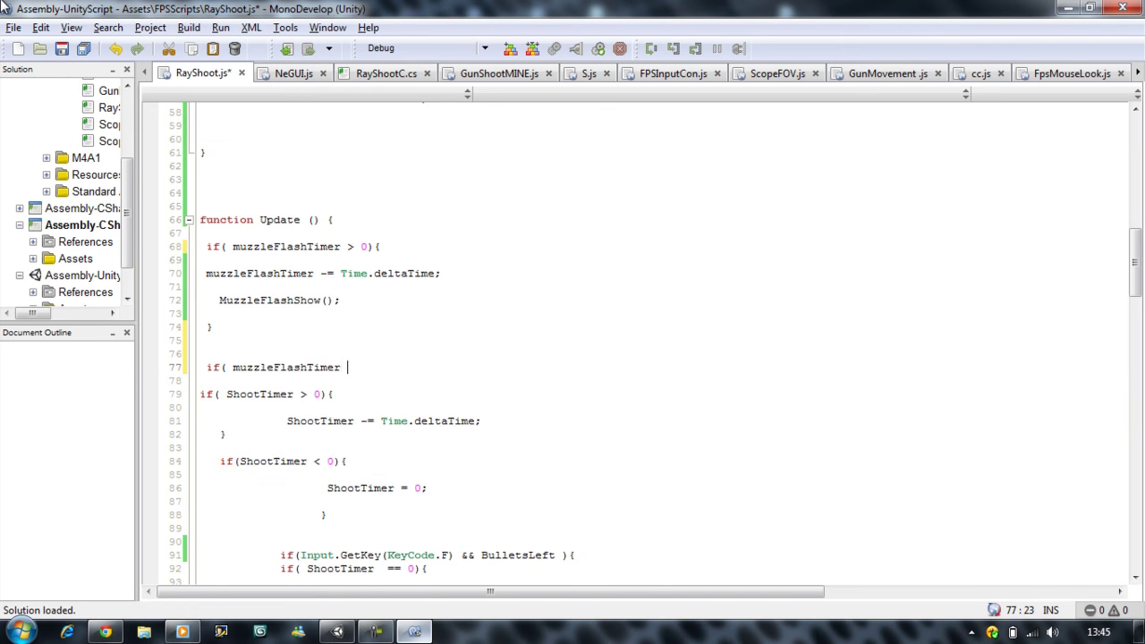
{"action": "type", "text": "< 0)"}
{"action": "type", "text": "{"}
- Reset muzzleFlashTimer to 0 inside the new block and save RayShoot.js
{"action": "key", "text": "Return"}
{"action": "key", "text": "Return"}
{"action": "key", "text": "Return"}
{"action": "key", "text": "Return"}
{"action": "key", "text": "Return"}
{"action": "type", "text": "}"}
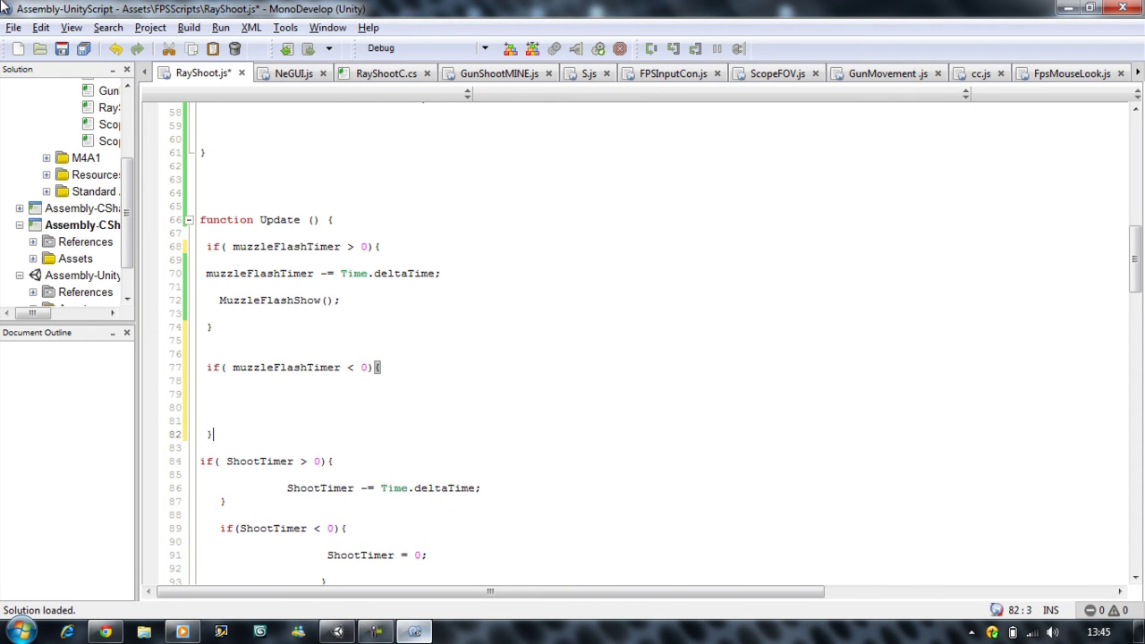
{"action": "left_click", "coordinate": [237, 393]}
{"action": "type", "text": "mu"}
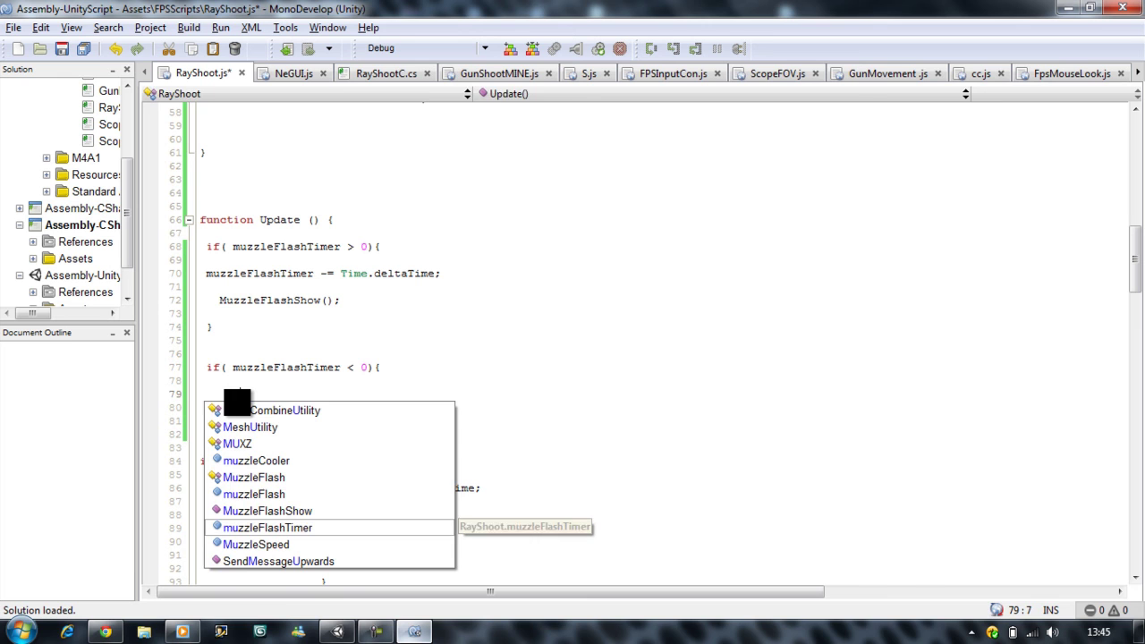
{"action": "key", "text": "Return"}
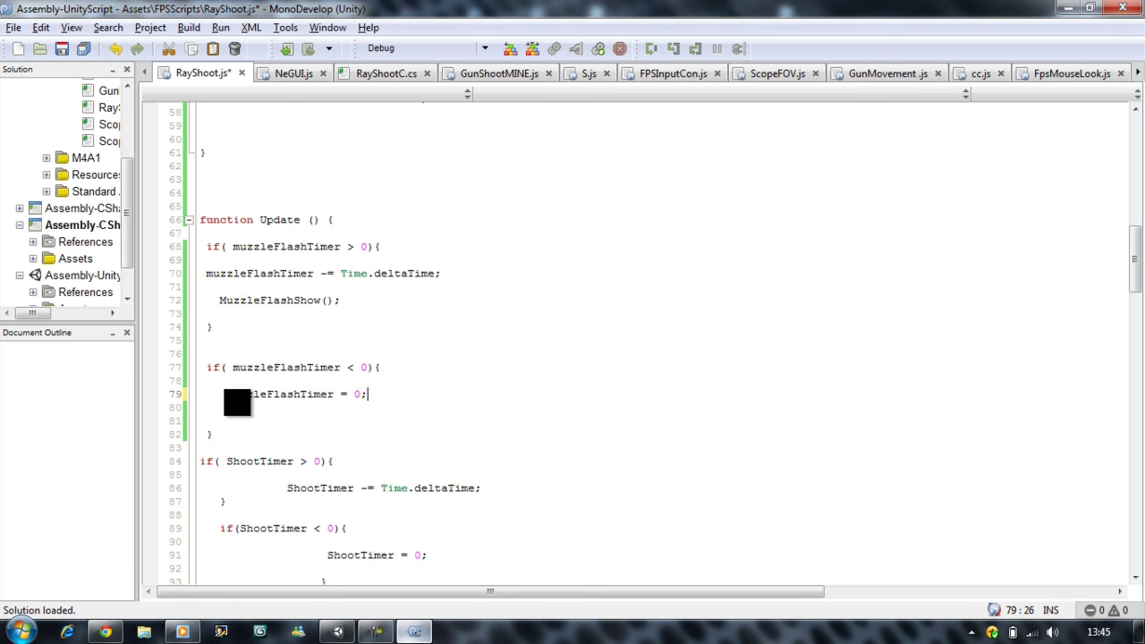
{"action": "key", "text": "ctrl+s"}
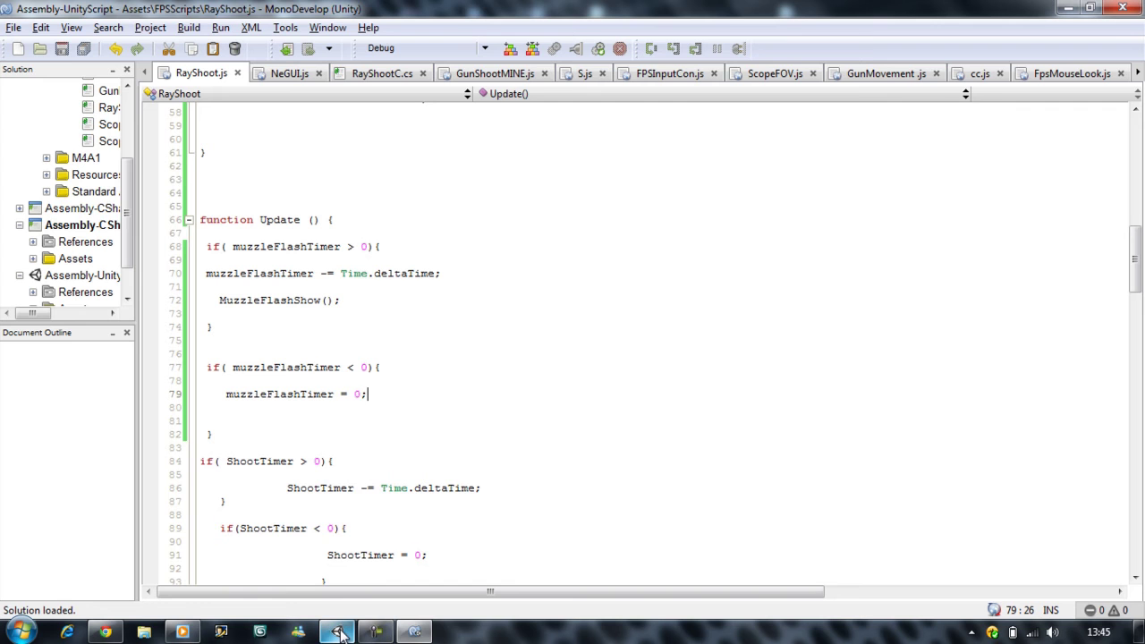
- Play-test the game in Unity, firing a couple of shots at the targets
{"action": "left_click", "coordinate": [339, 633]}
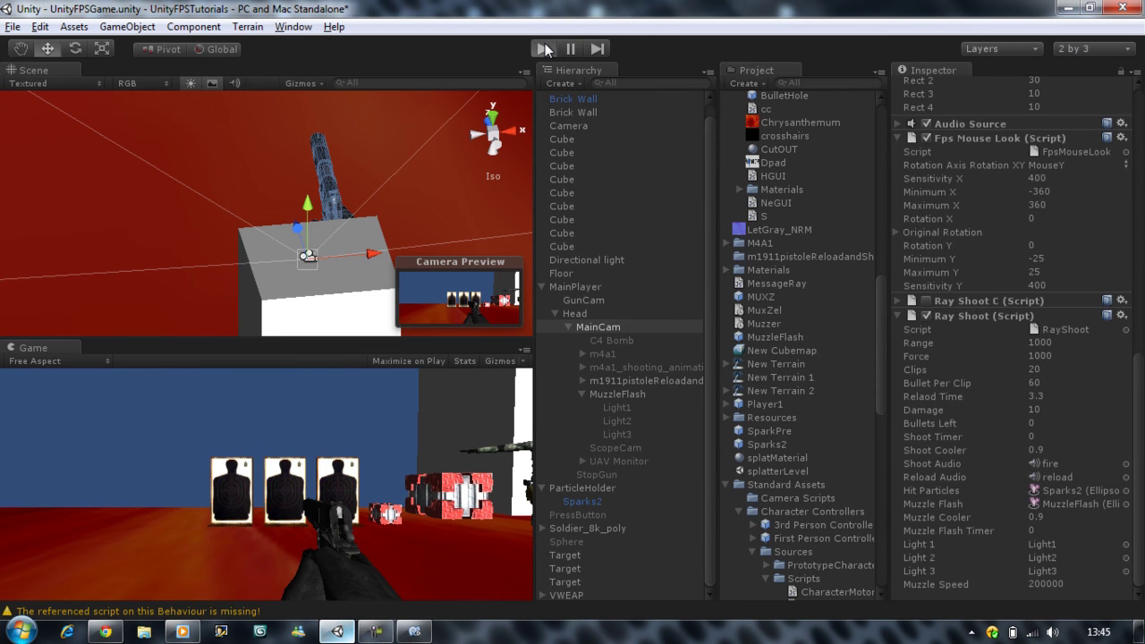
{"action": "left_click", "coordinate": [545, 47]}
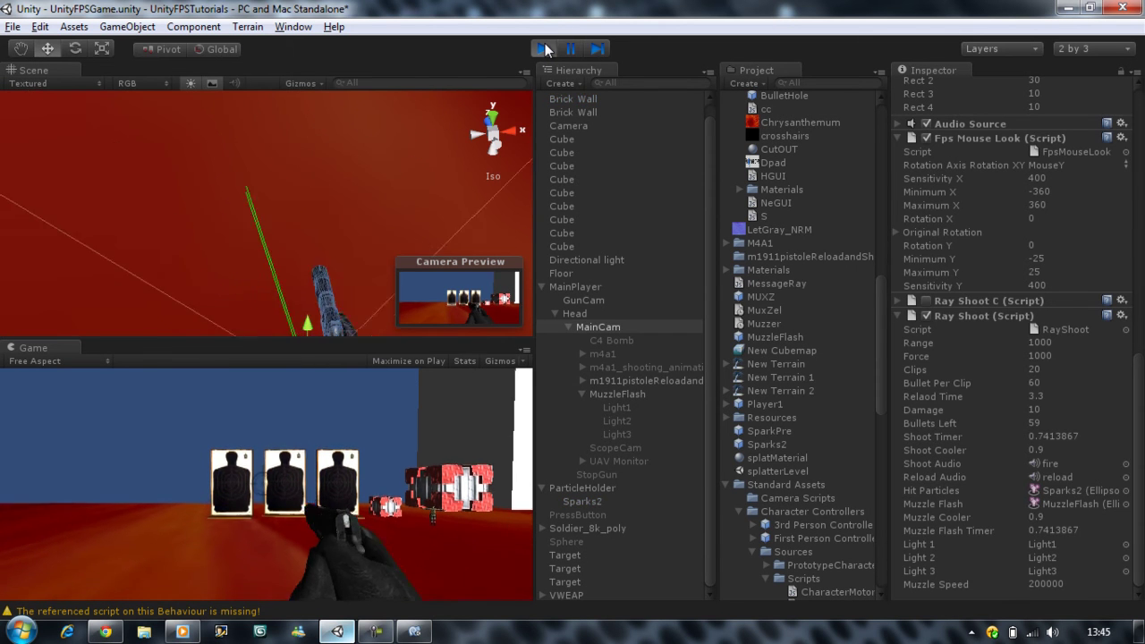
{"action": "key", "text": "ctrl"}
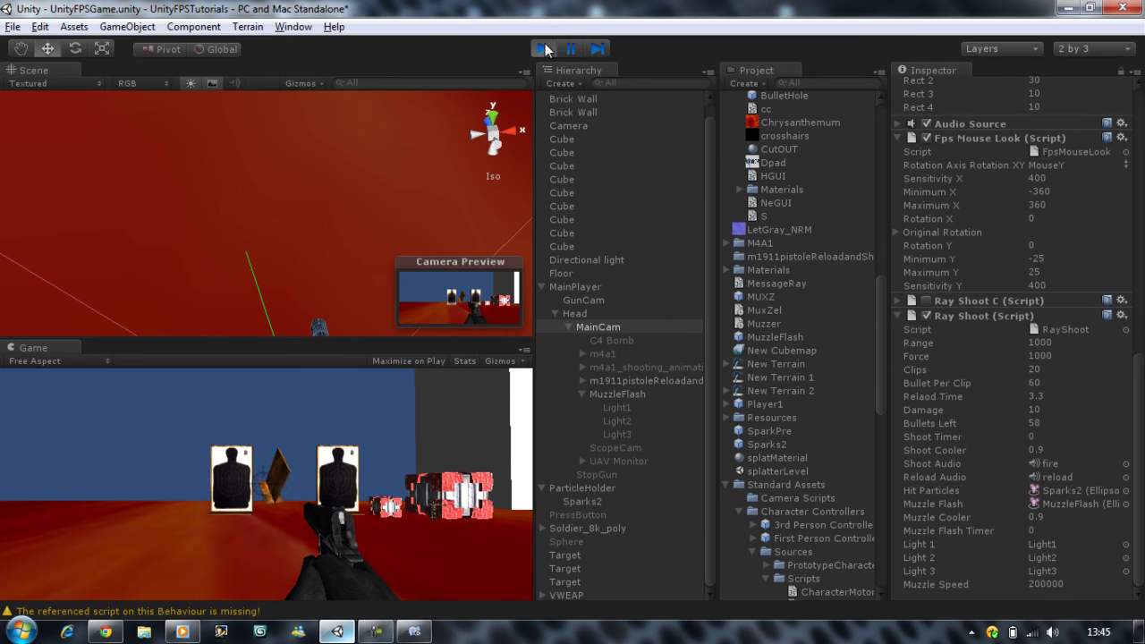
{"action": "key", "text": "ctrl"}
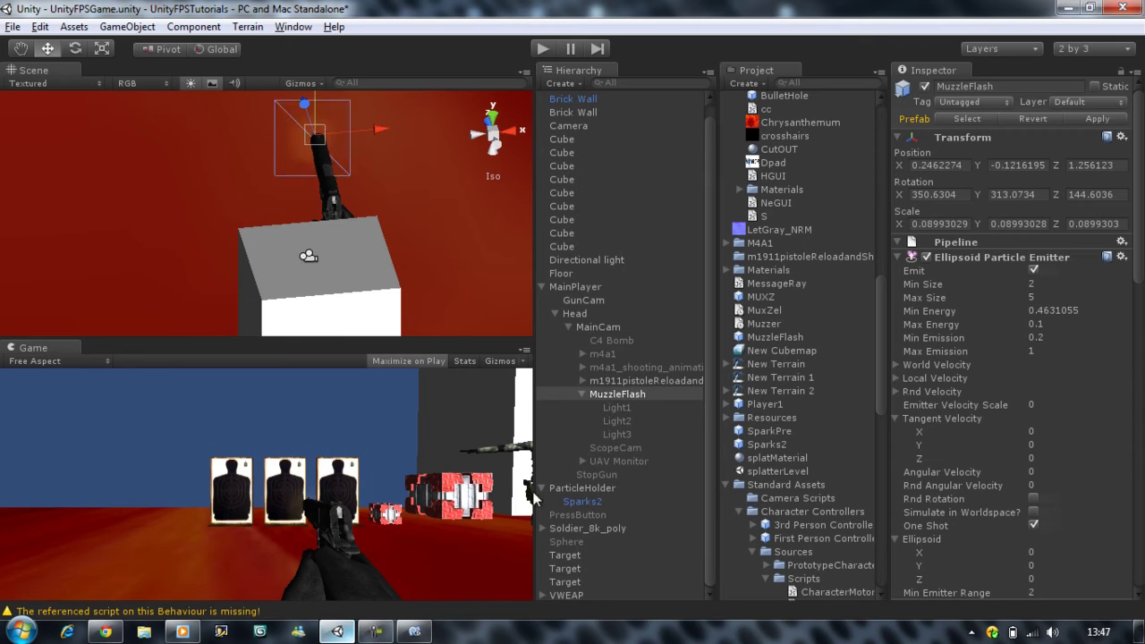
{"action": "left_click", "coordinate": [543, 48]}
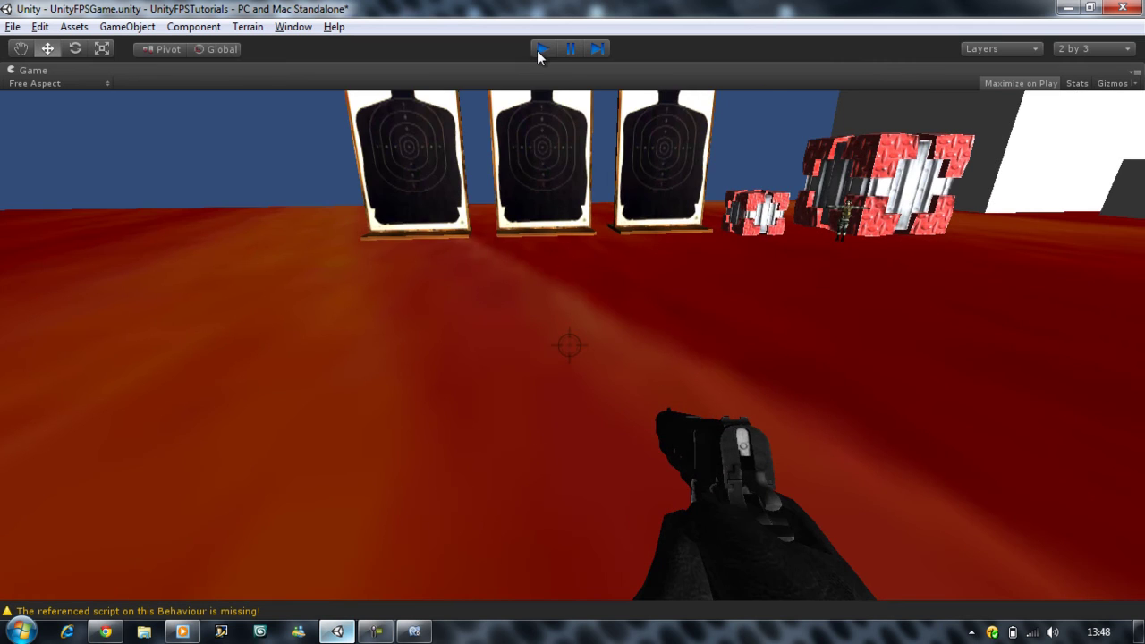
- Stop the game and lower the MuzzleFlash emitter's Min Size to about 0.92
{"action": "left_click", "coordinate": [542, 48]}
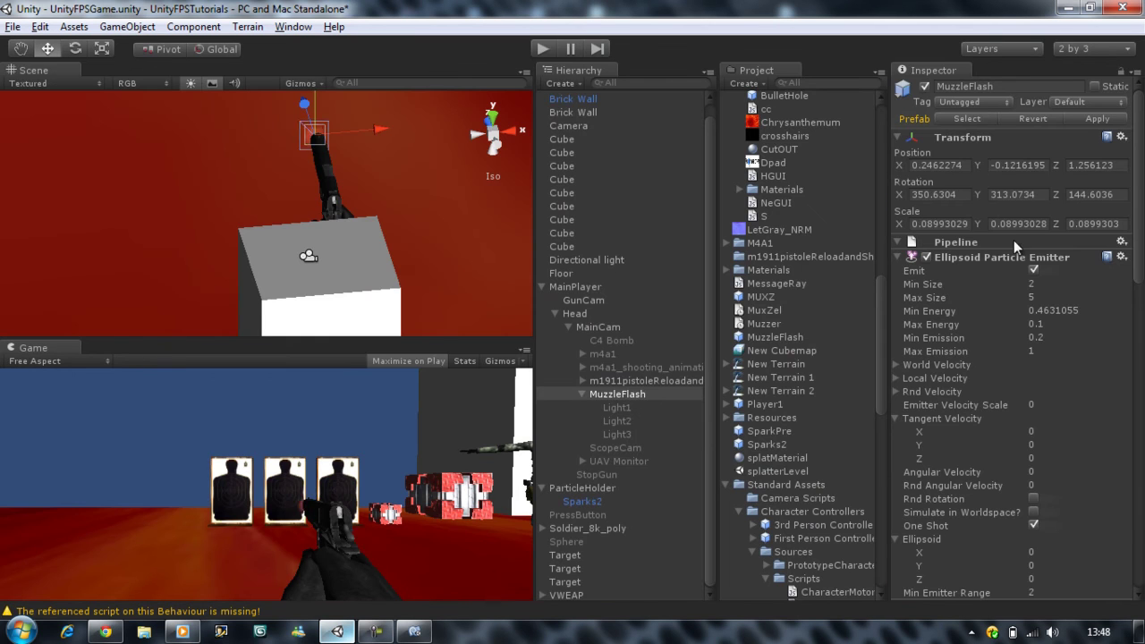
{"action": "left_click_drag", "start_coordinate": [1026, 286], "coordinate": [991, 289]}
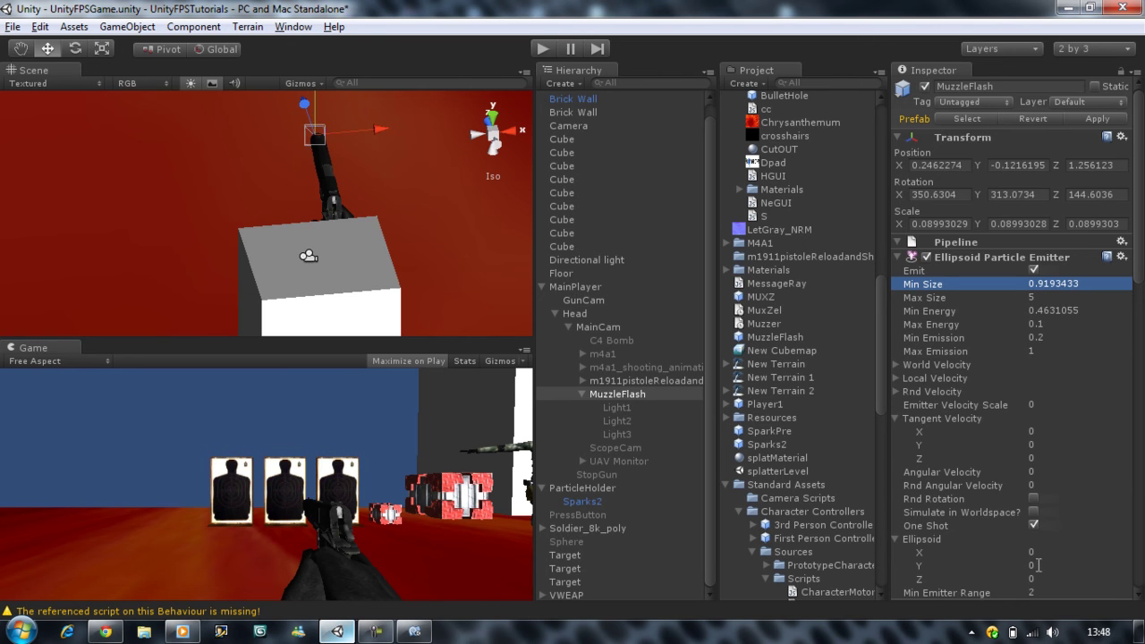
{"action": "scroll", "coordinate": [1037, 565], "scroll_direction": "down", "scroll_amount": 3}
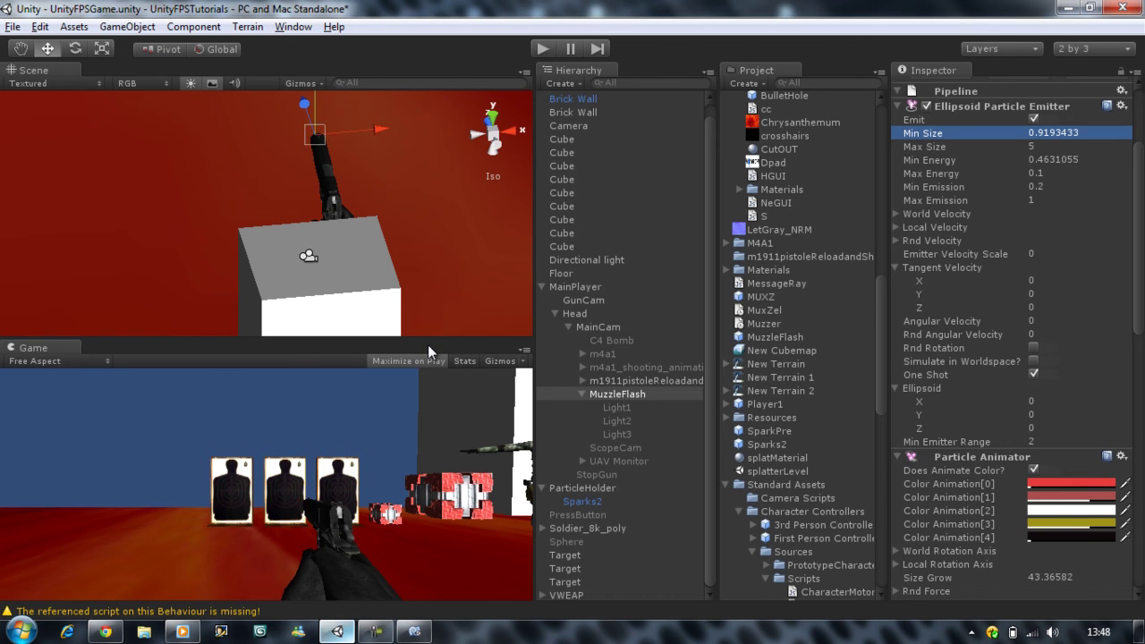
- Add 'var KeyTimer : float = 0;' and 'var KeyCooler : float = 1;' below MuzzleSpeed
{"action": "left_click", "coordinate": [427, 631]}
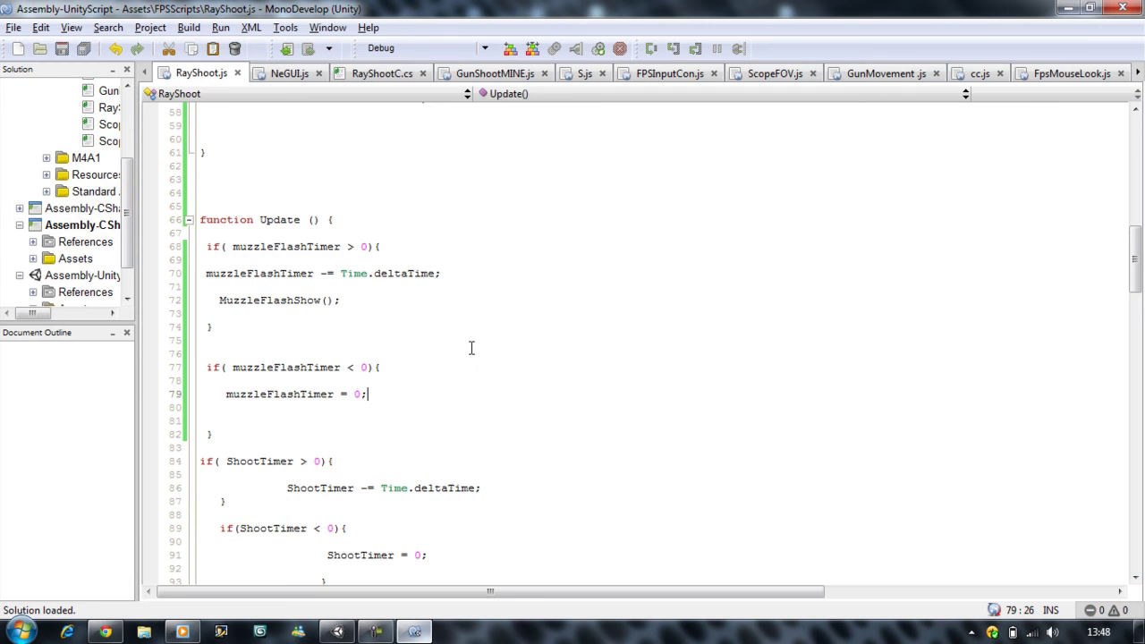
{"action": "scroll", "coordinate": [471, 347], "scroll_direction": "up", "scroll_amount": 7}
{"action": "scroll", "coordinate": [455, 357], "scroll_direction": "up", "scroll_amount": 6}
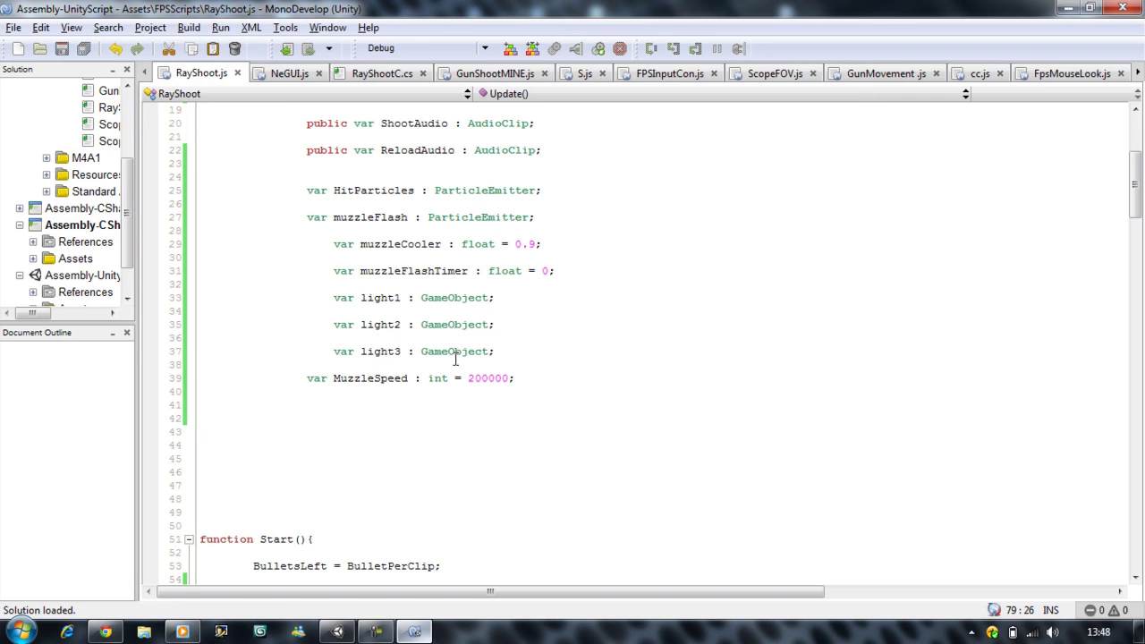
{"action": "left_click", "coordinate": [375, 415]}
{"action": "key", "text": "Tab"}
{"action": "key", "text": "Tab"}
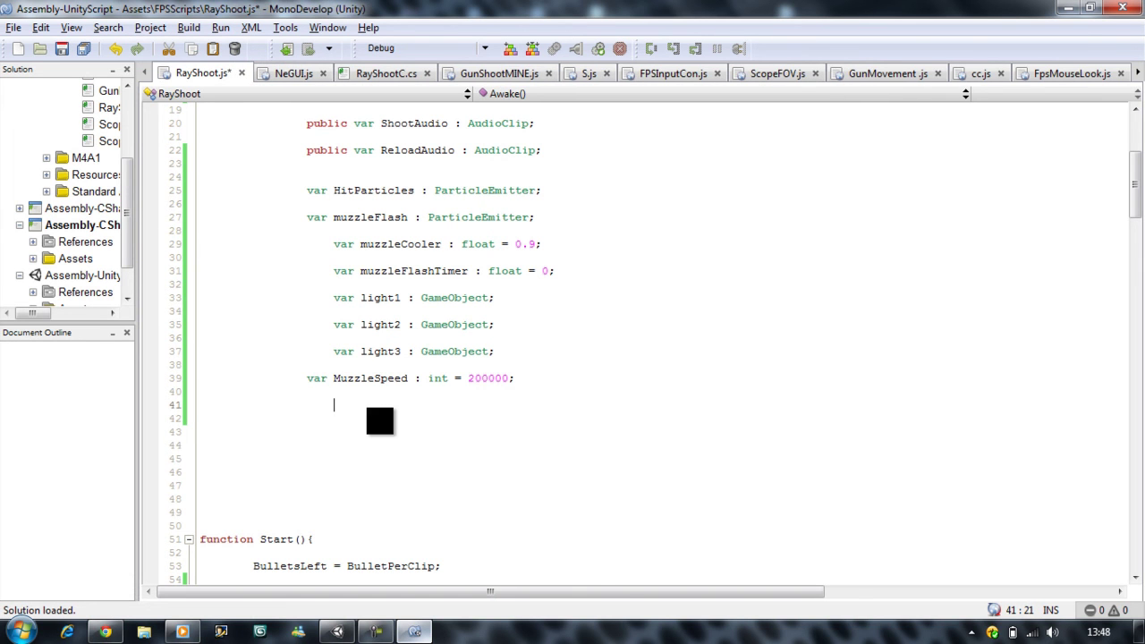
{"action": "type", "text": "vAR"}
{"action": "key", "text": "BackSpace"}
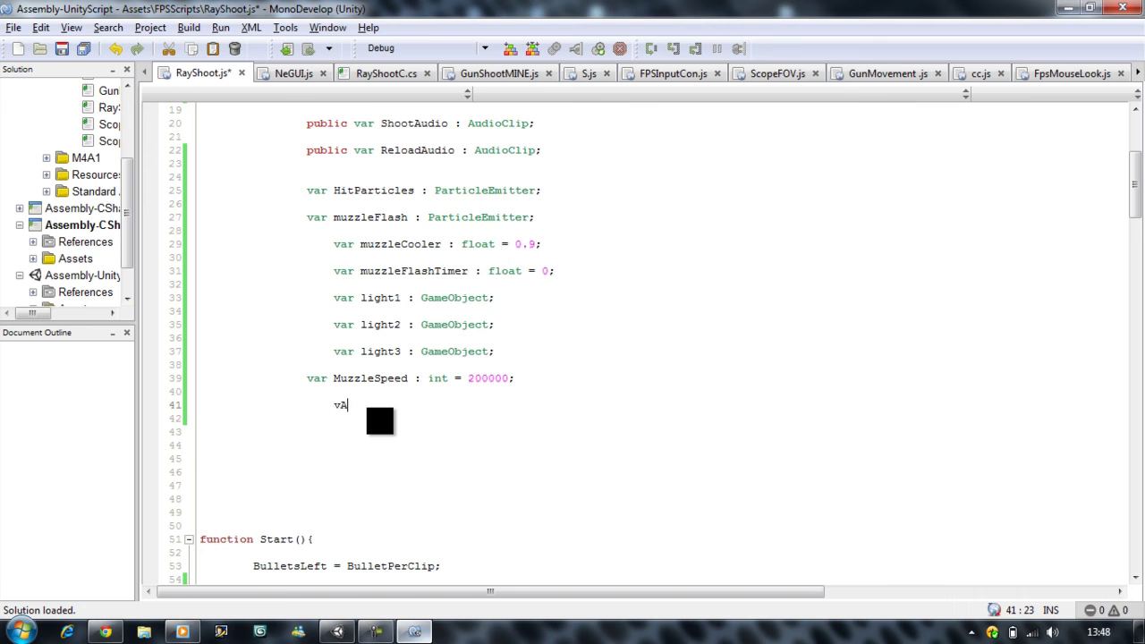
{"action": "type", "text": "r Key"}
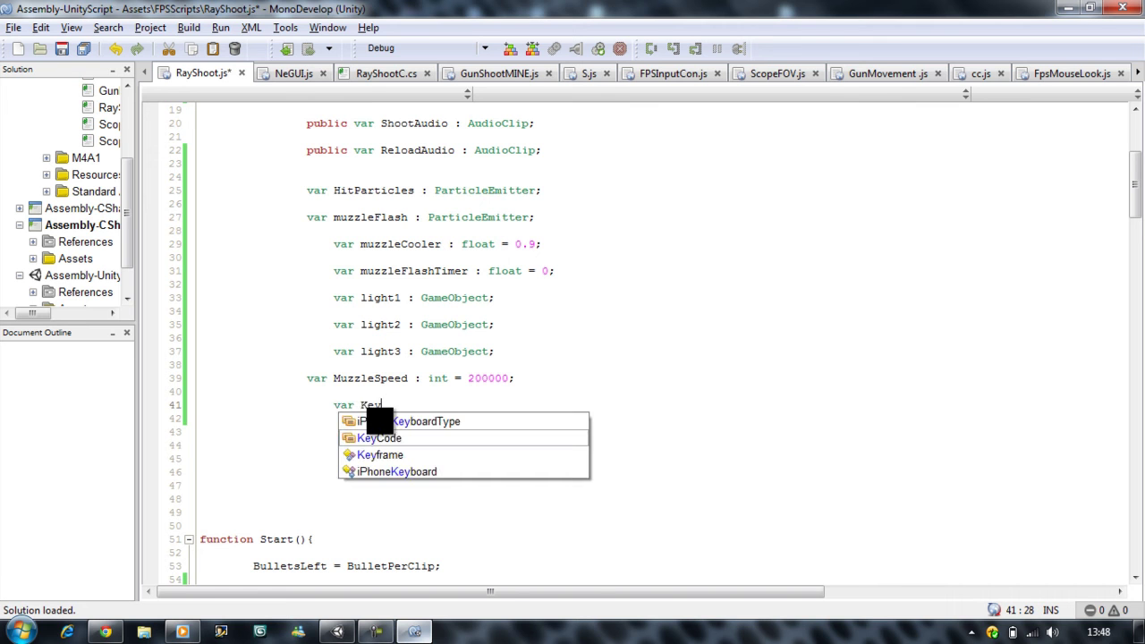
{"action": "type", "text": "Tim"}
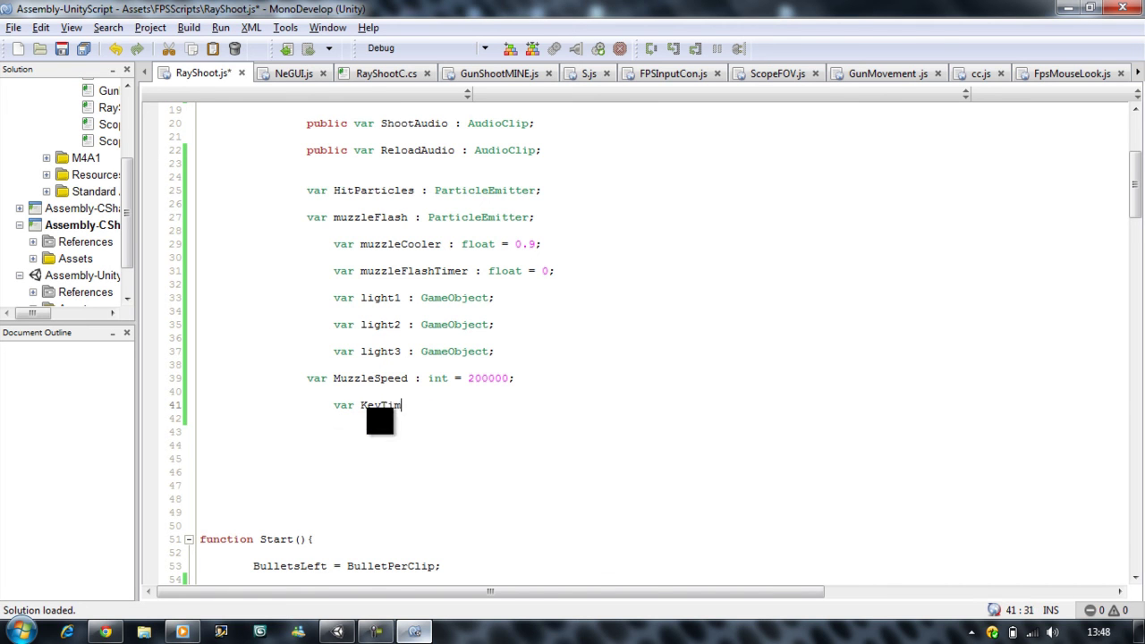
{"action": "type", "text": "er : f"}
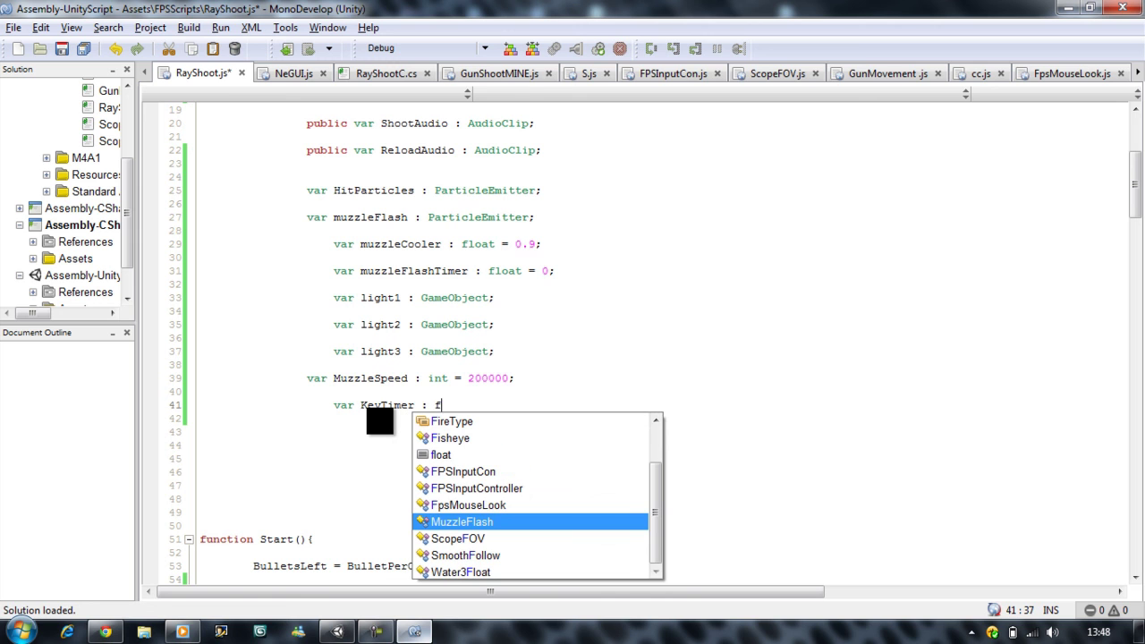
{"action": "type", "text": "l"}
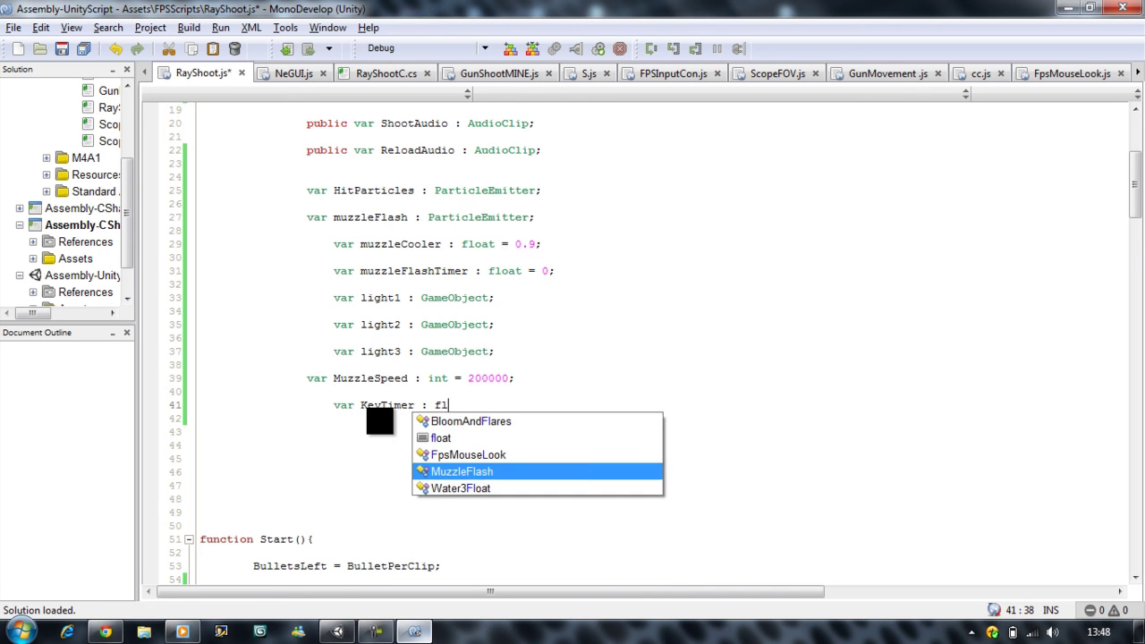
{"action": "type", "text": "oat = "}
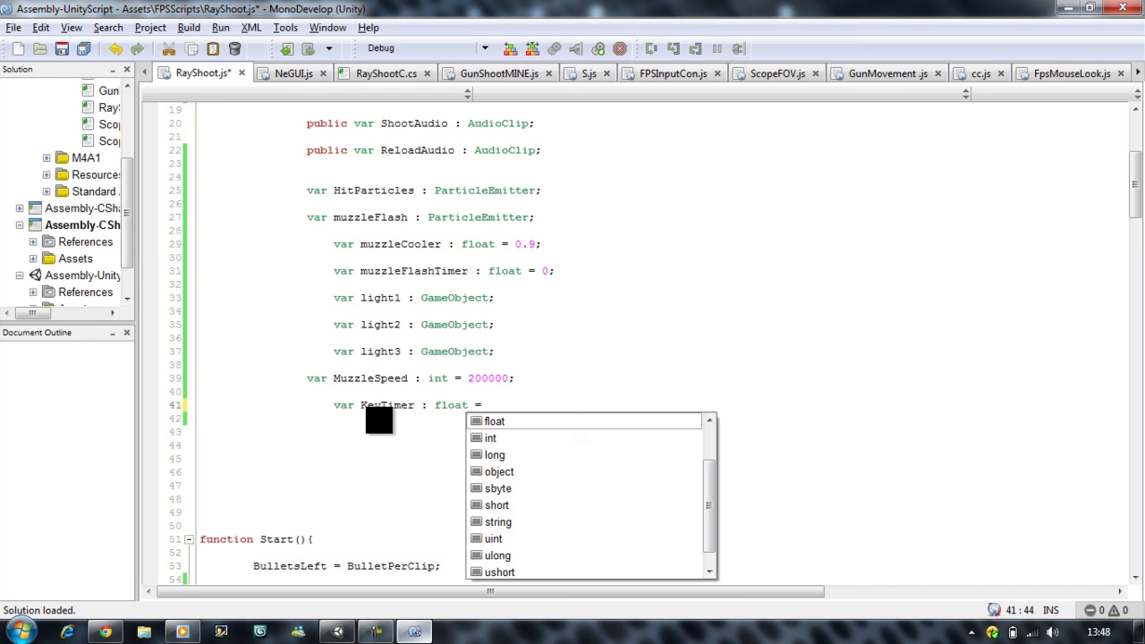
{"action": "type", "text": "0;"}
{"action": "key", "text": "Return"}
{"action": "key", "text": "Return"}
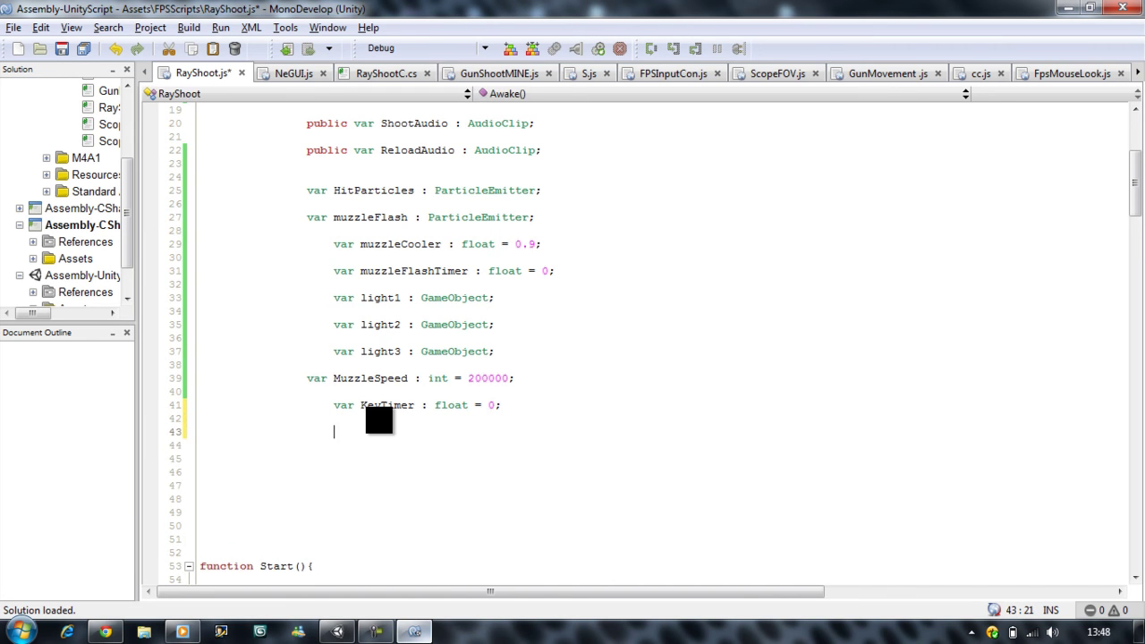
{"action": "type", "text": "var "}
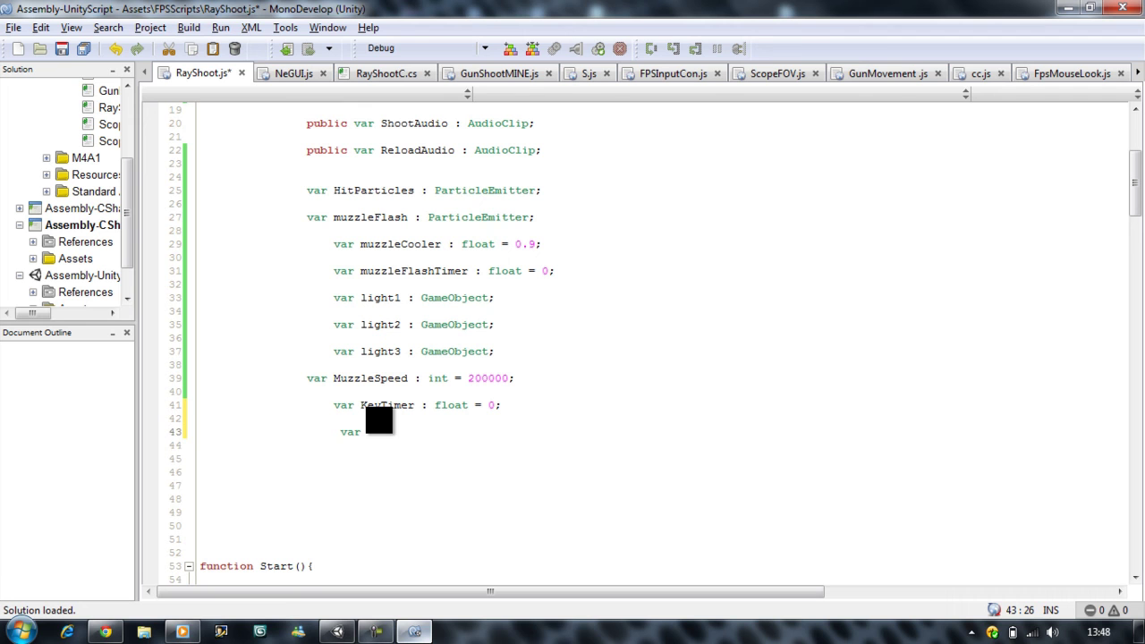
{"action": "type", "text": "KeyCoo"}
{"action": "type", "text": "ler : f"}
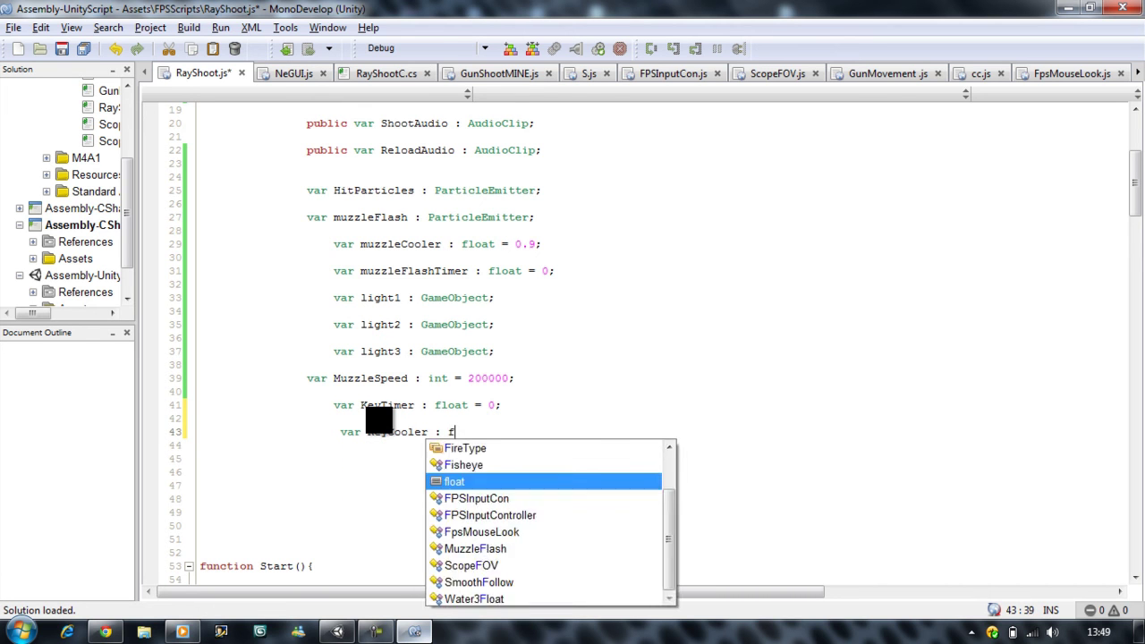
{"action": "type", "text": "loat = "}
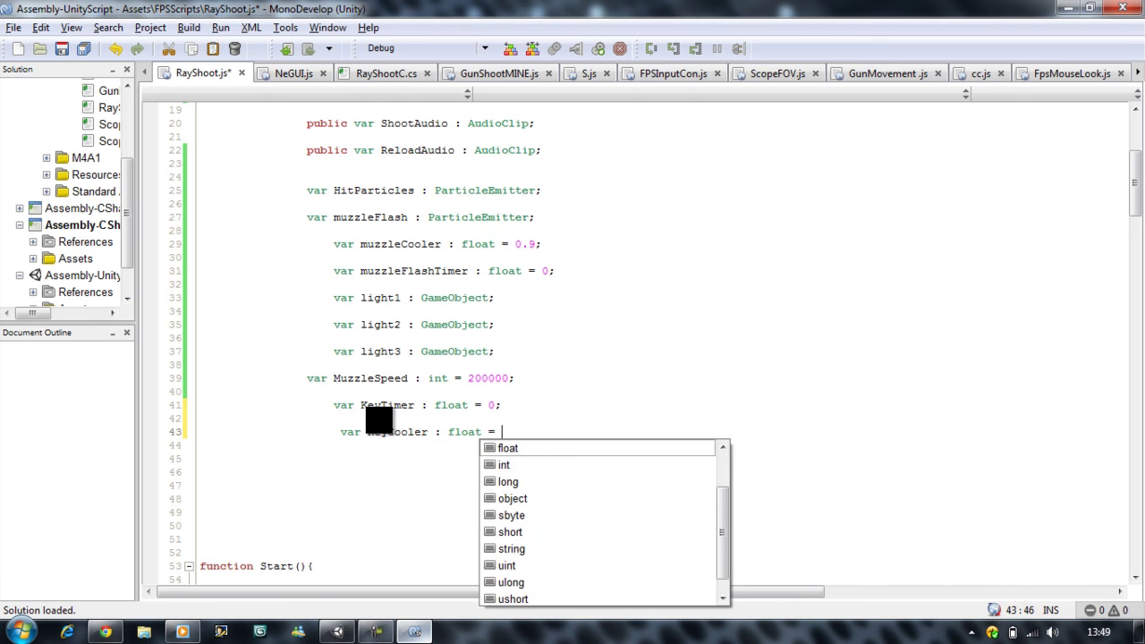
{"action": "type", "text": "1"}
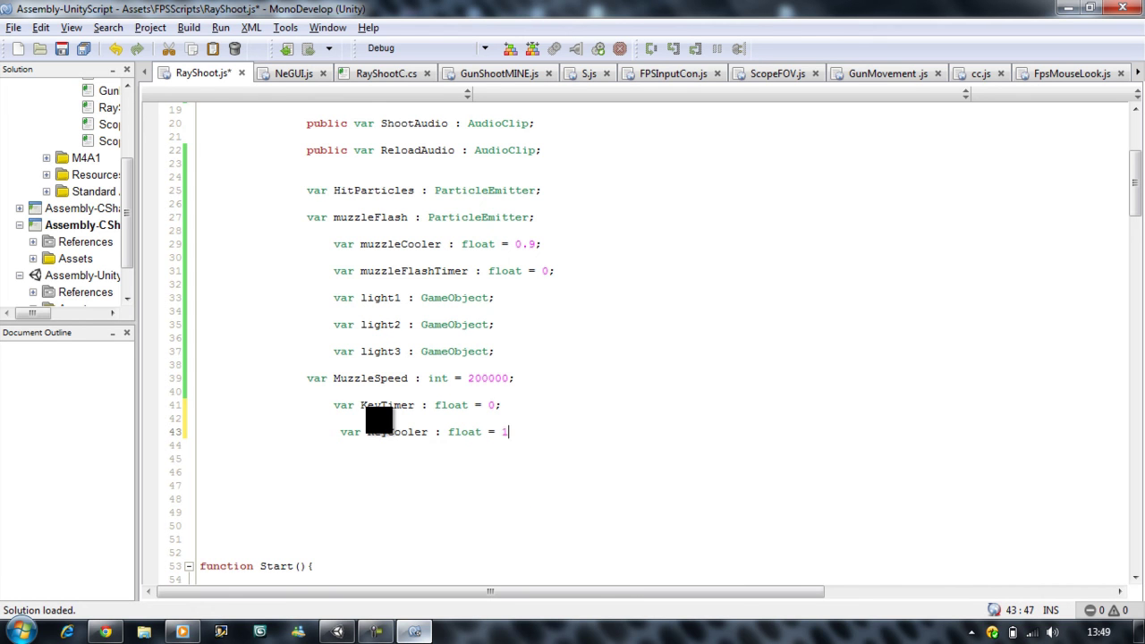
{"action": "type", "text": ";"}
{"action": "scroll", "coordinate": [378, 419], "scroll_direction": "down", "scroll_amount": 4}
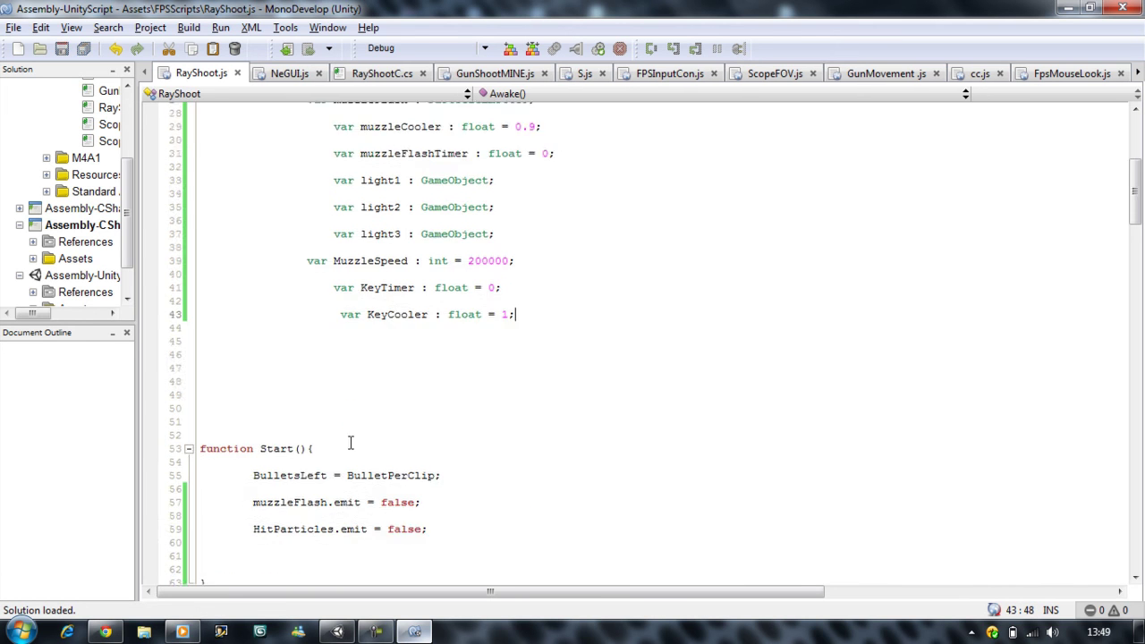
{"action": "scroll", "coordinate": [326, 430], "scroll_direction": "down", "scroll_amount": 3}
{"action": "scroll", "coordinate": [299, 438], "scroll_direction": "down", "scroll_amount": 1}
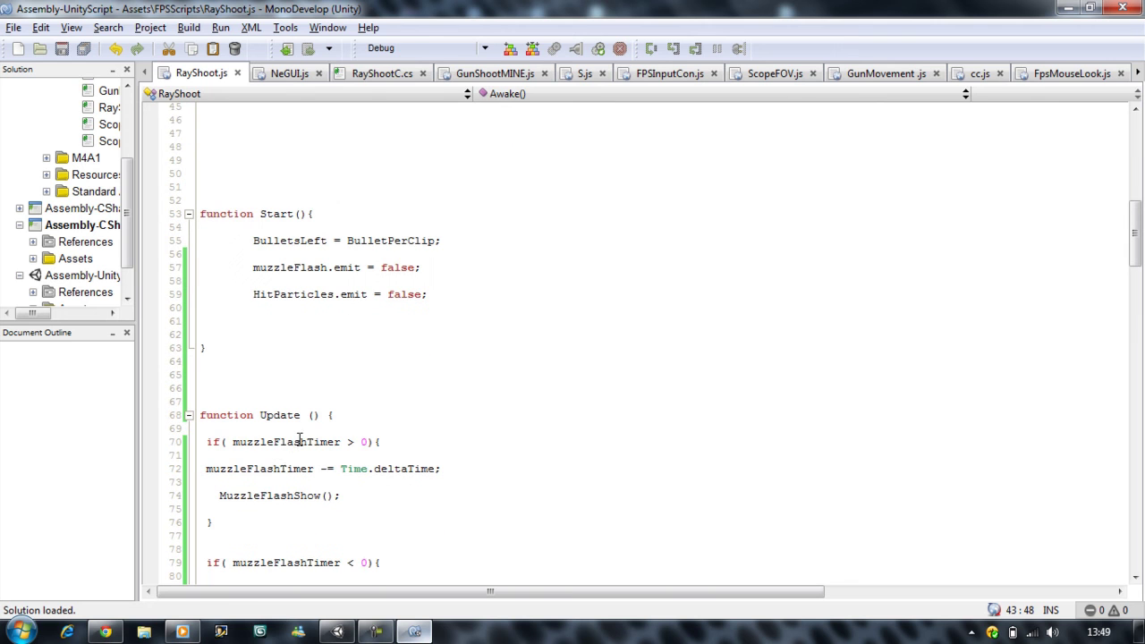
- Open an if block on KeyTimer above 0 at the top of Update
{"action": "left_click", "coordinate": [295, 435]}
{"action": "key", "text": "Return"}
{"action": "key", "text": "Return"}
{"action": "key", "text": "Return"}
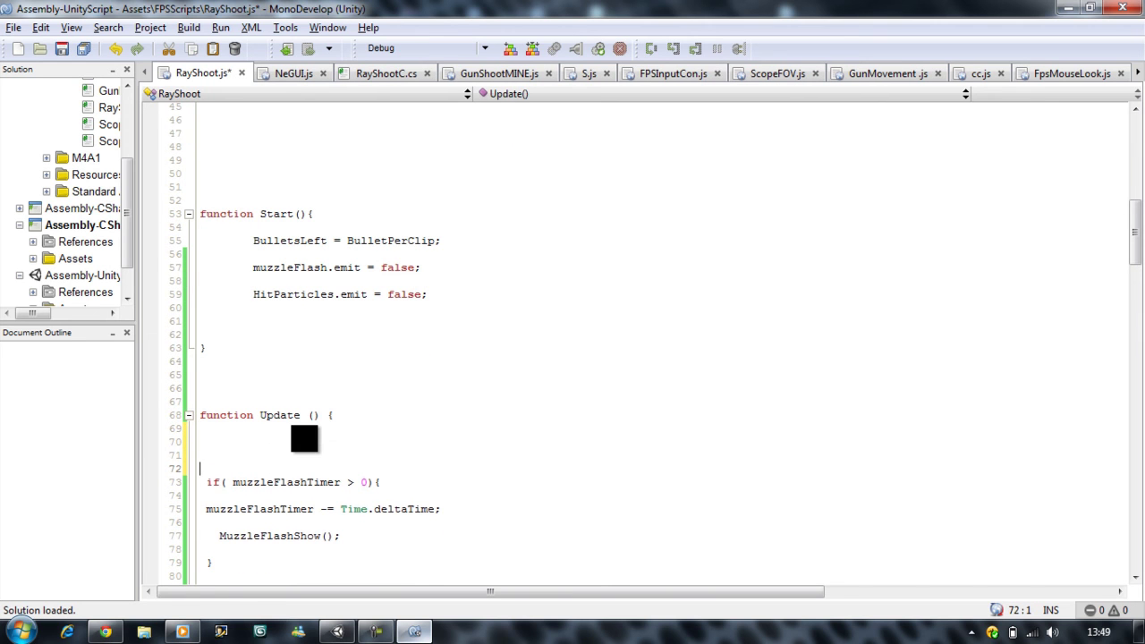
{"action": "key", "text": "BackSpace"}
{"action": "key", "text": "Up"}
{"action": "key", "text": "Up"}
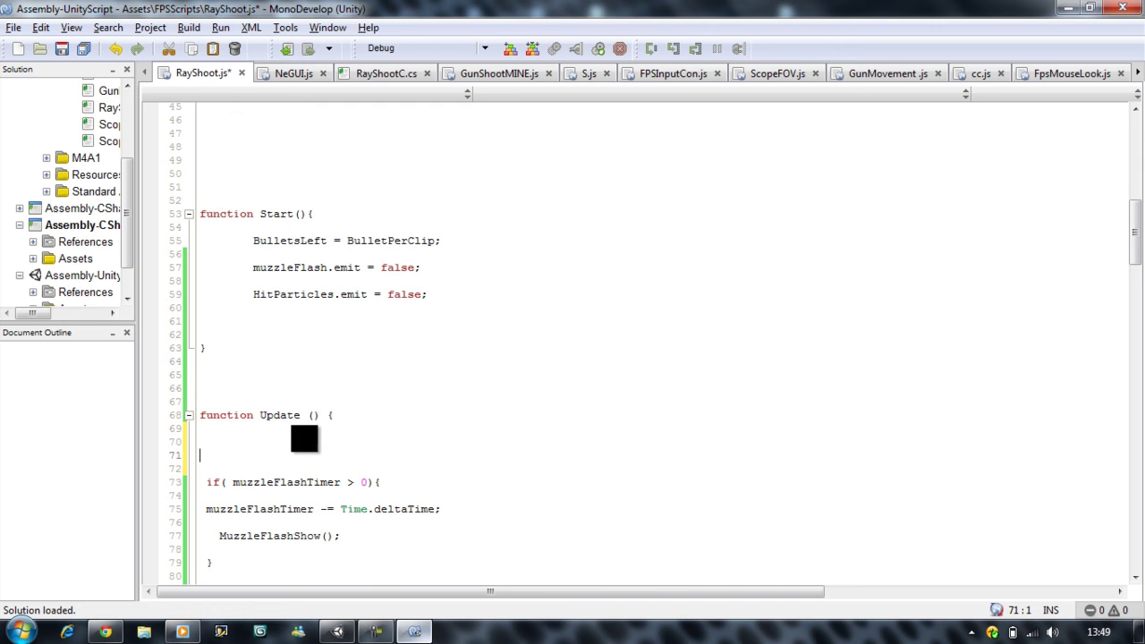
{"action": "type", "text": "if( "}
{"action": "type", "text": "Key"}
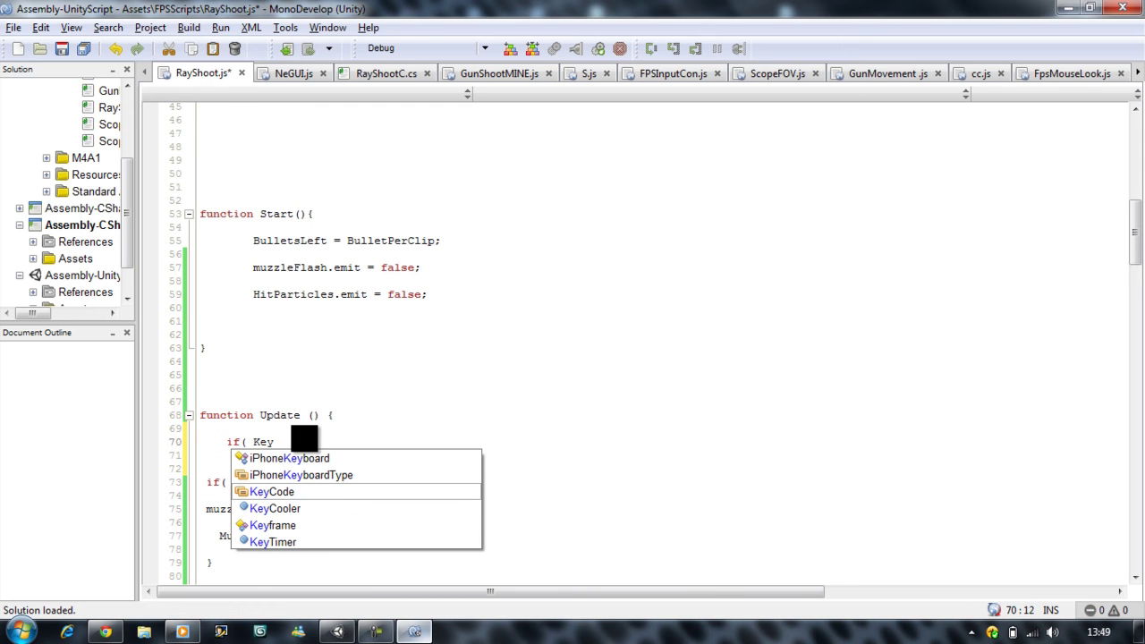
{"action": "key", "text": "Down"}
{"action": "key", "text": "Down"}
{"action": "key", "text": "Down"}
{"action": "key", "text": "Return"}
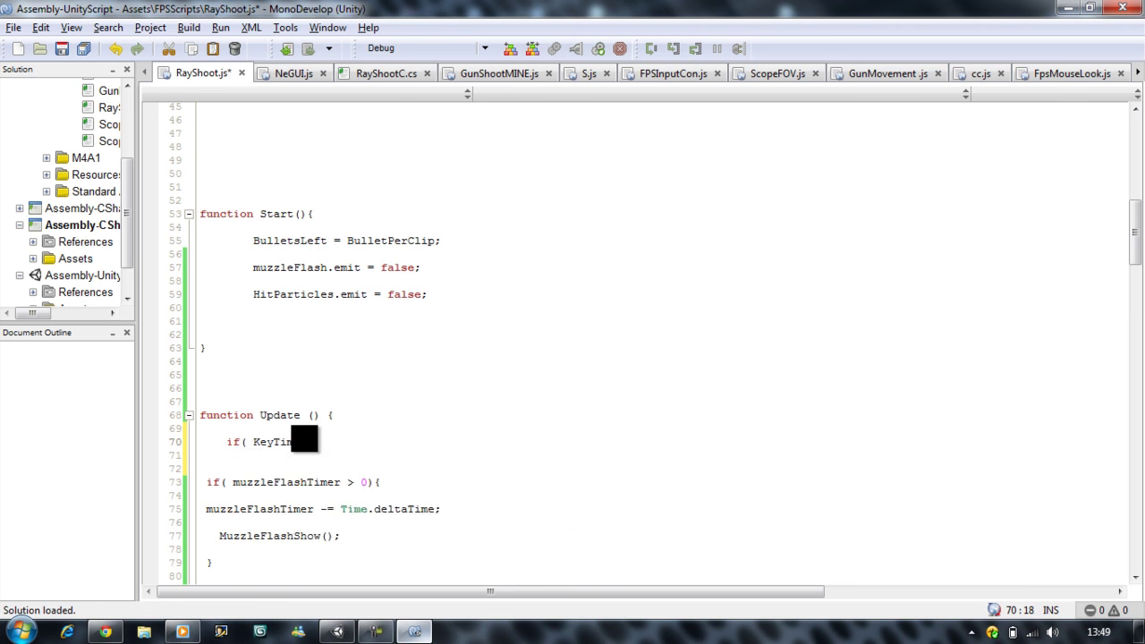
{"action": "type", "text": "0)"}
{"action": "type", "text": "{"}
{"action": "key", "text": "Return"}
{"action": "key", "text": "Return"}
{"action": "key", "text": "Return"}
{"action": "key", "text": "Return"}
{"action": "type", "text": "}"}
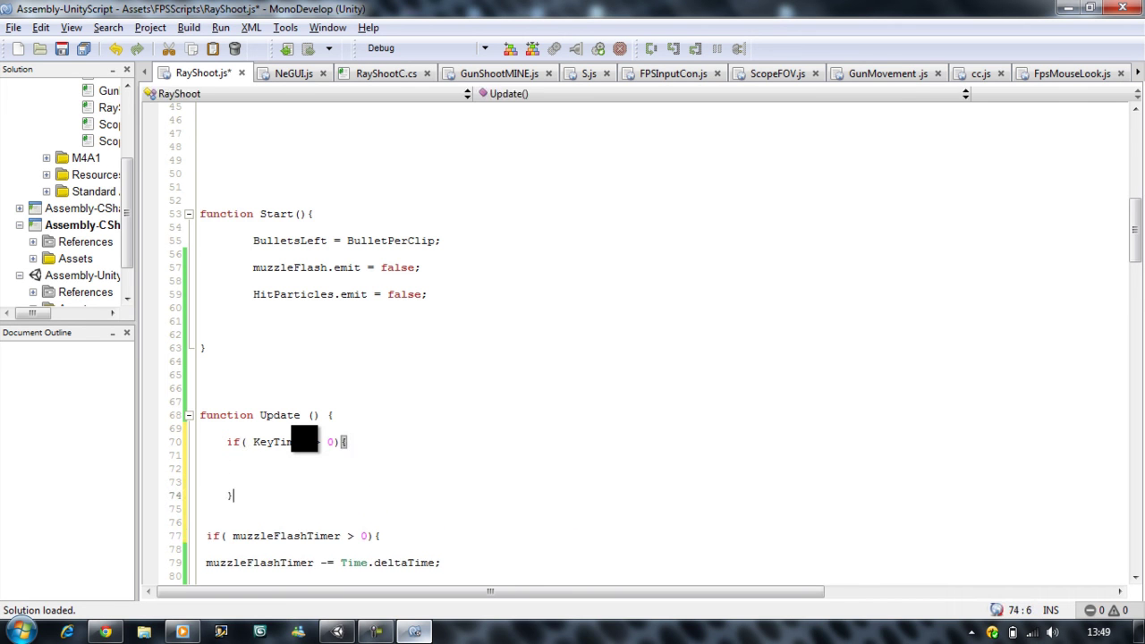
{"action": "key", "text": "Up"}
{"action": "key", "text": "Up"}
{"action": "key", "text": "Up"}
- Inside that block, count KeyTimer down by Time.deltaTime
{"action": "key", "text": "Return"}
{"action": "type", "text": "Key"}
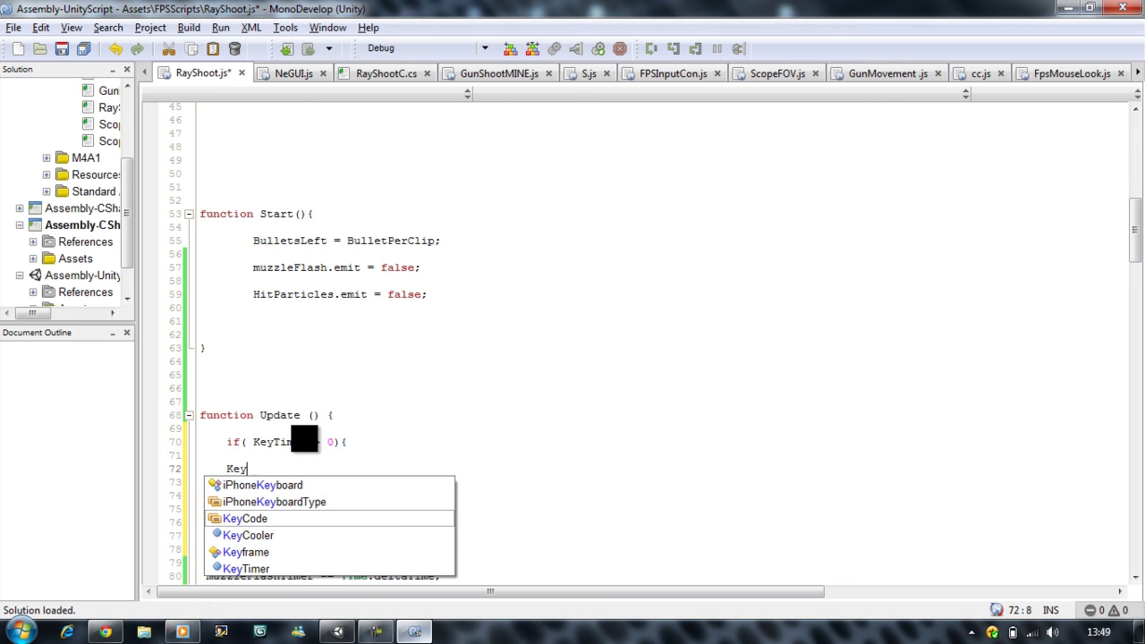
{"action": "key", "text": "Down"}
{"action": "key", "text": "Down"}
{"action": "key", "text": "Down"}
{"action": "key", "text": "Return"}
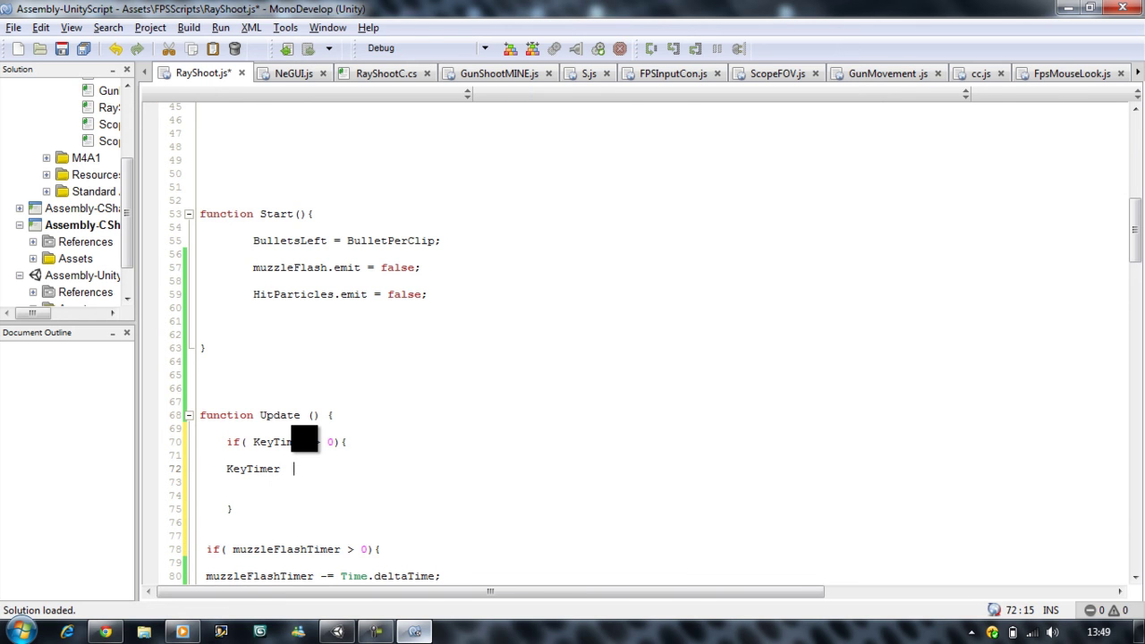
{"action": "type", "text": "-=  Time"}
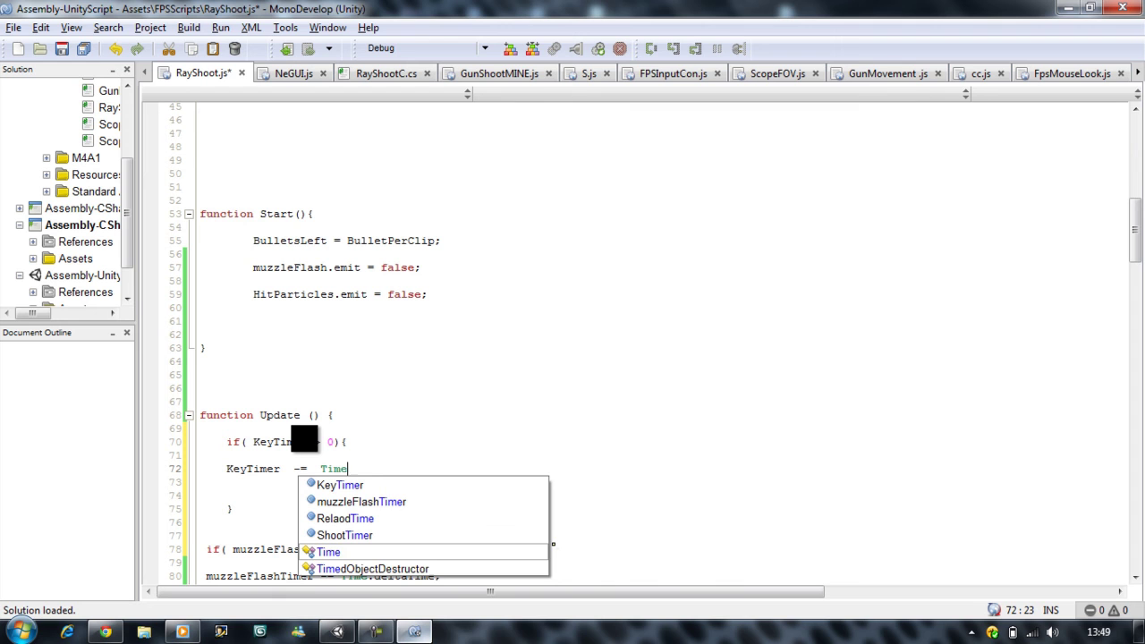
{"action": "type", "text": "."}
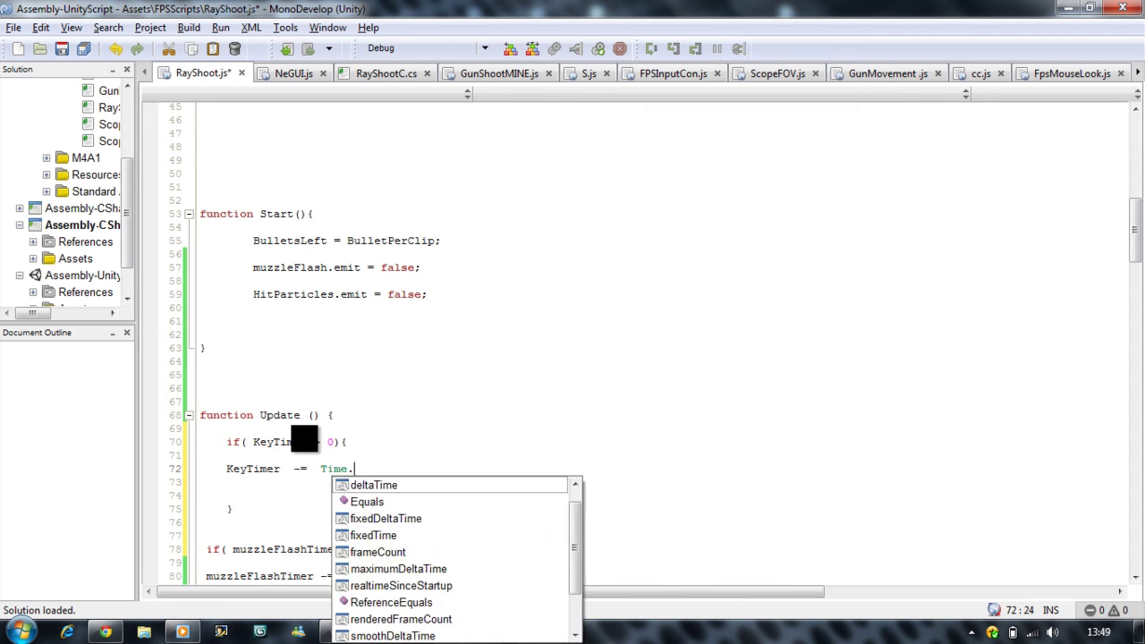
{"action": "type", "text": "d"}
{"action": "key", "text": "Return"}
{"action": "type", "text": ";"}
{"action": "key", "text": "Return"}
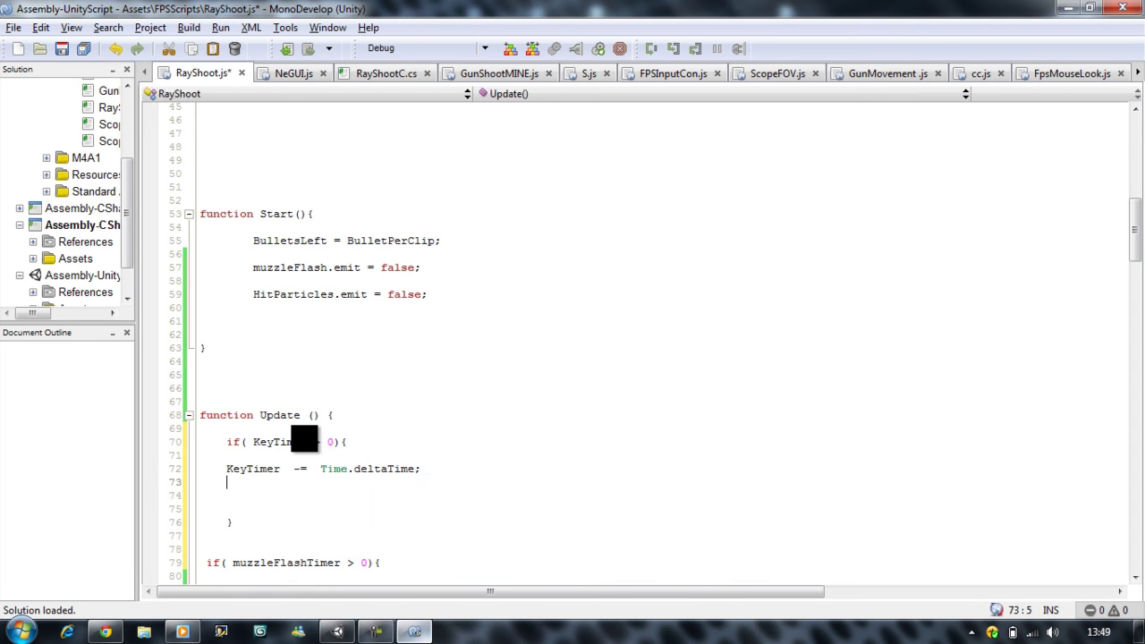
{"action": "key", "text": "BackSpace"}
{"action": "key", "text": "BackSpace"}
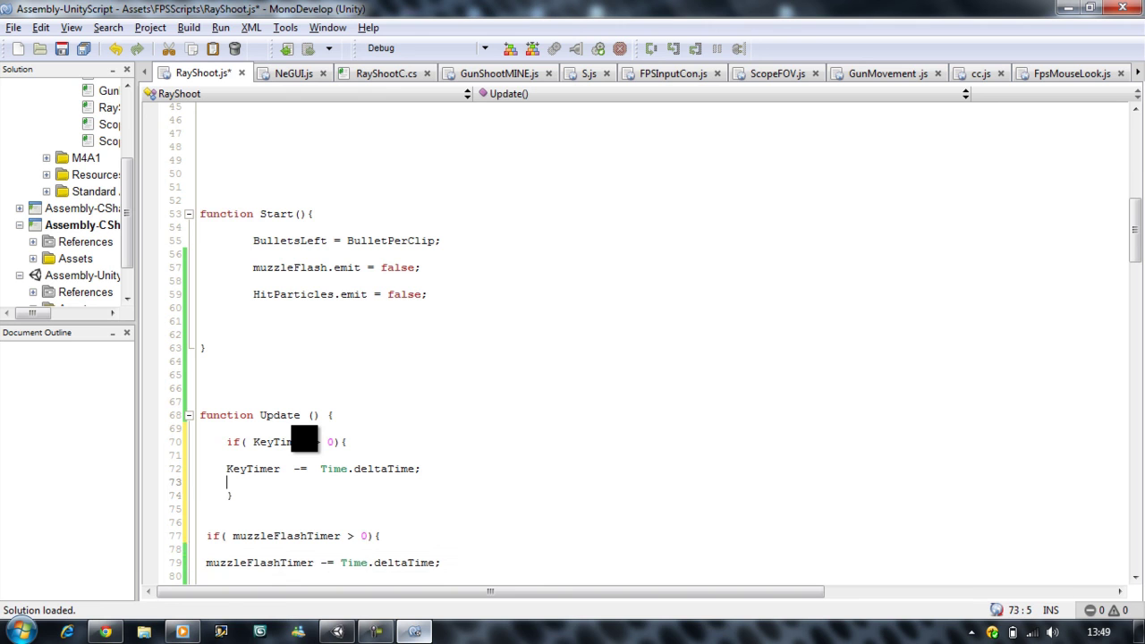
{"action": "key", "text": "Down"}
{"action": "key", "text": "Down"}
- Add a second block, 'if(KeyTimer < 0){ }', below the first
{"action": "key", "text": "Return"}
{"action": "key", "text": "Return"}
{"action": "key", "text": "Tab"}
{"action": "key", "text": "Tab"}
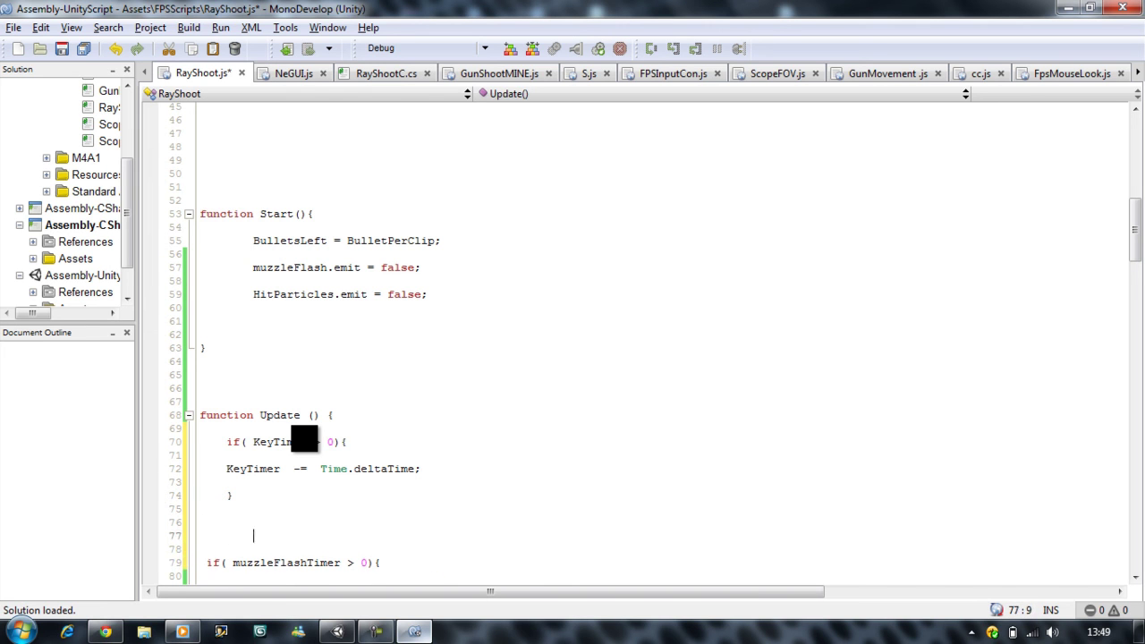
{"action": "type", "text": "i"}
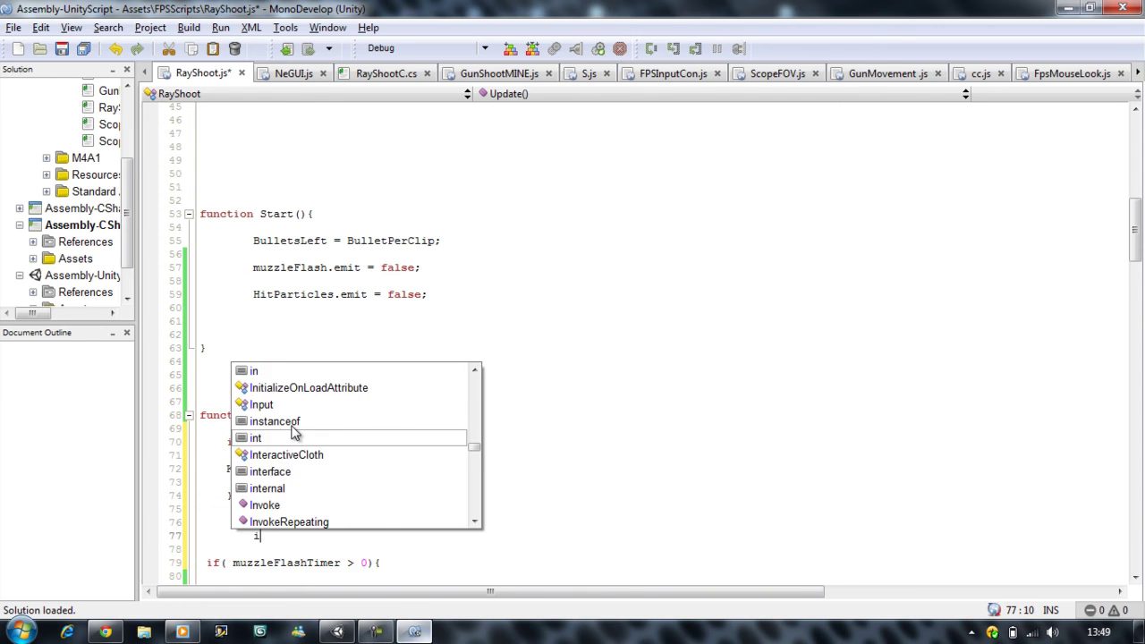
{"action": "type", "text": "f("}
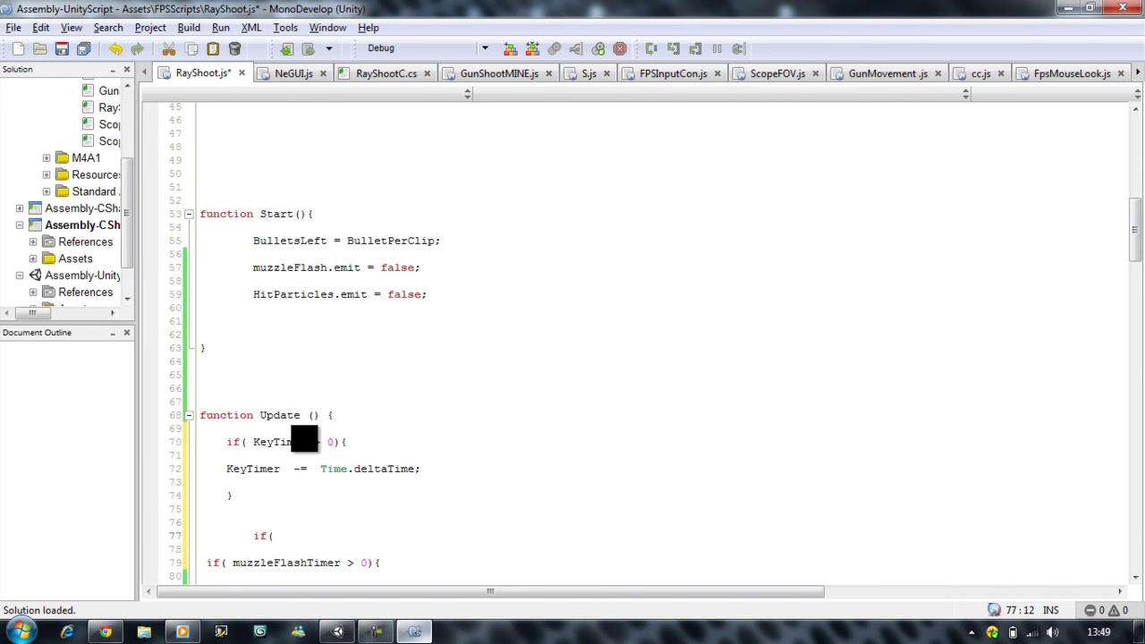
{"action": "type", "text": "Key"}
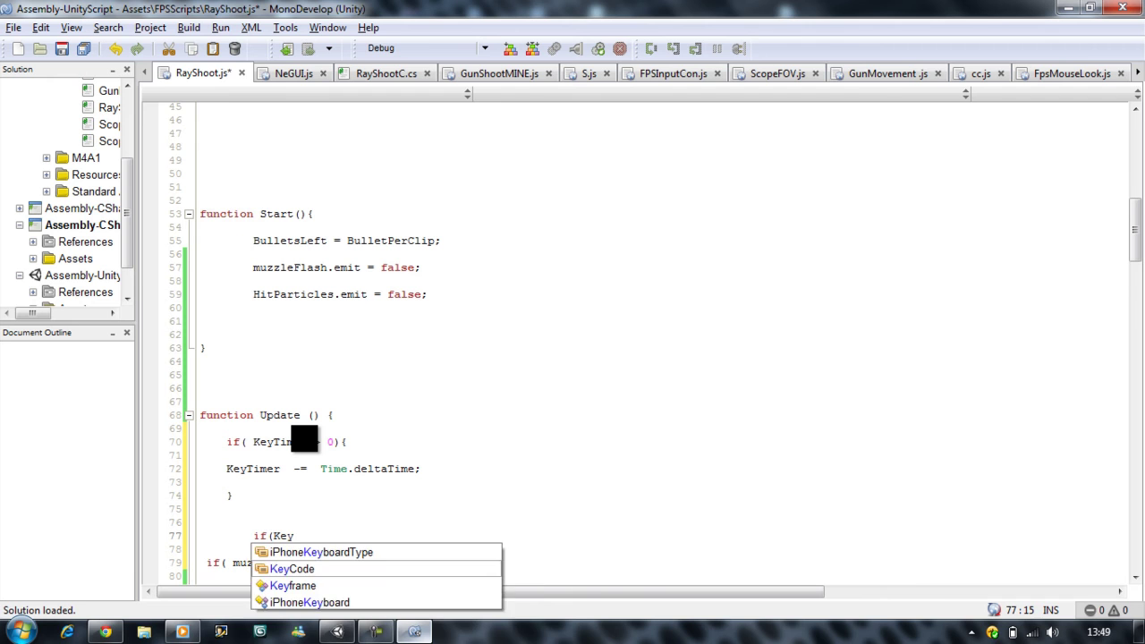
{"action": "type", "text": "Timer."}
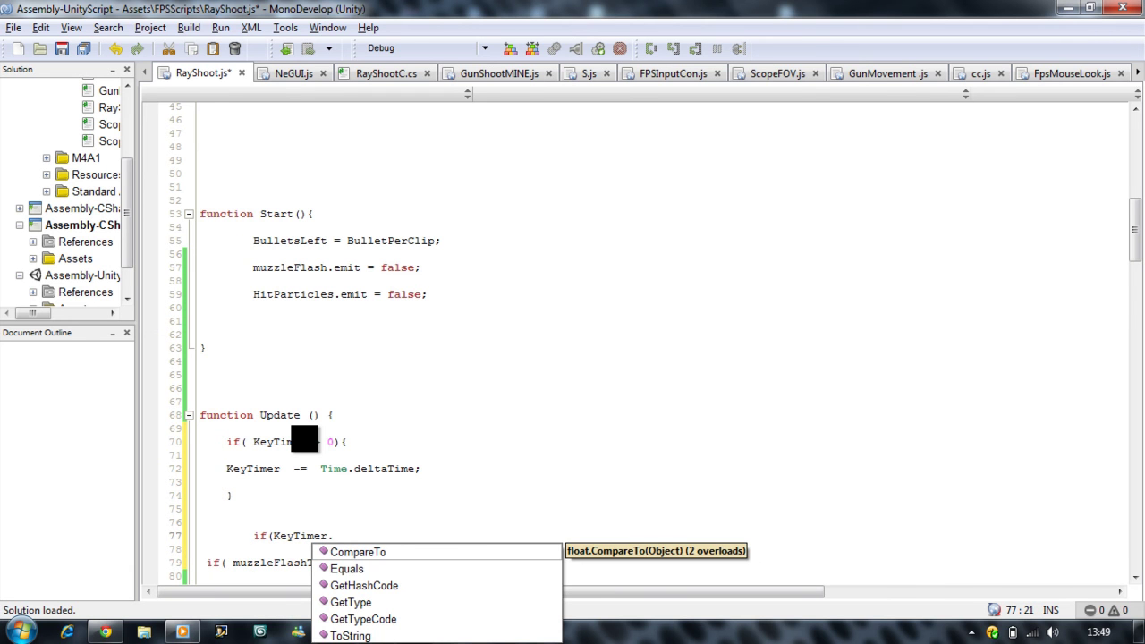
{"action": "key", "text": "BackSpace"}
{"action": "key", "text": "BackSpace"}
{"action": "key", "text": "BackSpace"}
{"action": "key", "text": "BackSpace"}
{"action": "key", "text": "BackSpace"}
{"action": "key", "text": "BackSpace"}
{"action": "key", "text": "BackSpace"}
{"action": "key", "text": "BackSpace"}
{"action": "key", "text": "BackSpace"}
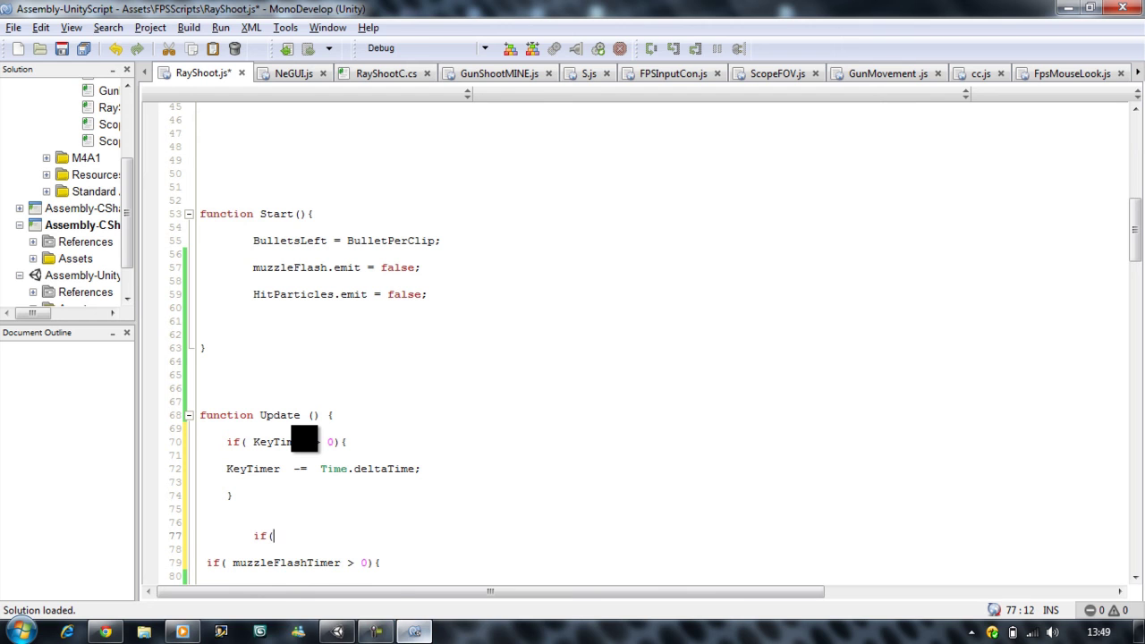
{"action": "type", "text": "Key"}
{"action": "key", "text": "Down"}
{"action": "key", "text": "Down"}
{"action": "key", "text": "Down"}
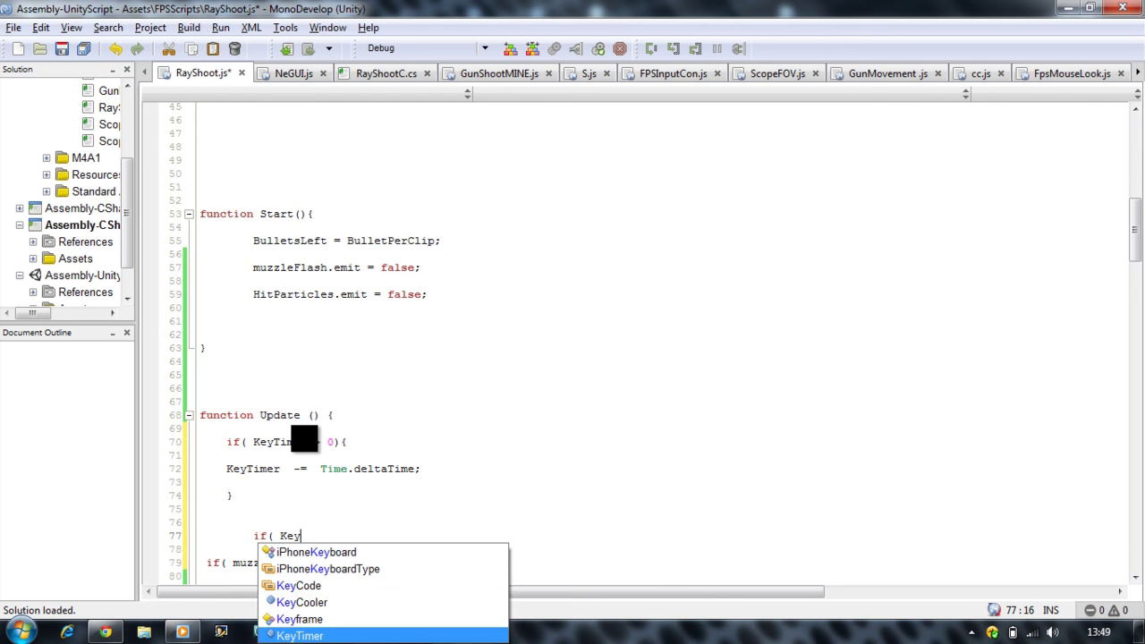
{"action": "key", "text": "Return"}
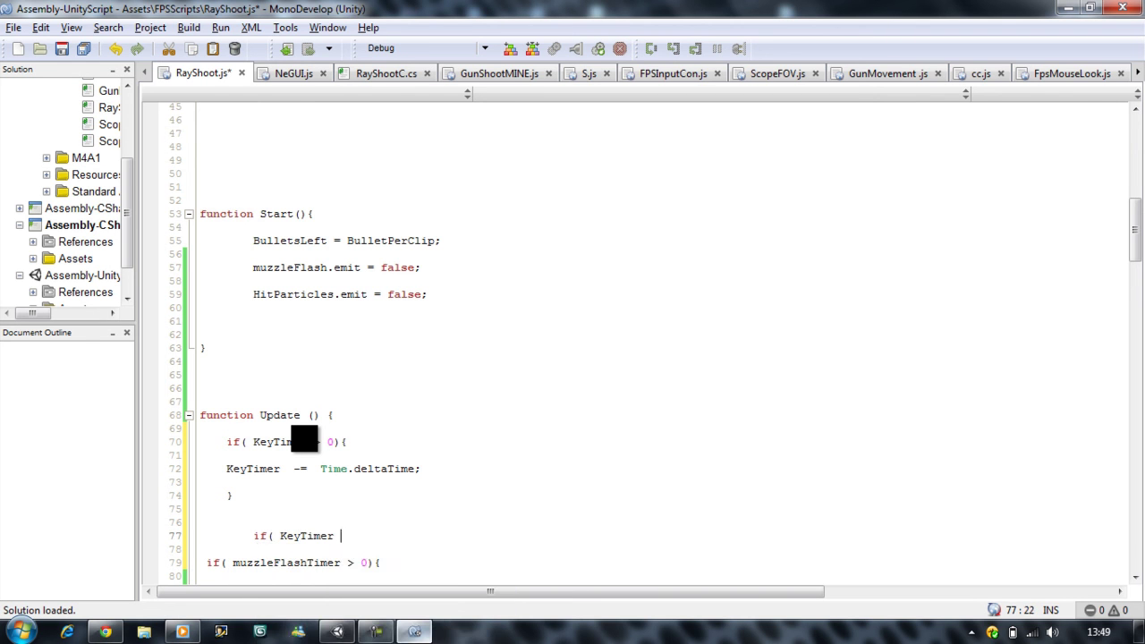
{"action": "type", "text": "< "}
{"action": "type", "text": "0){"}
{"action": "key", "text": "Return"}
{"action": "key", "text": "Return"}
{"action": "key", "text": "Return"}
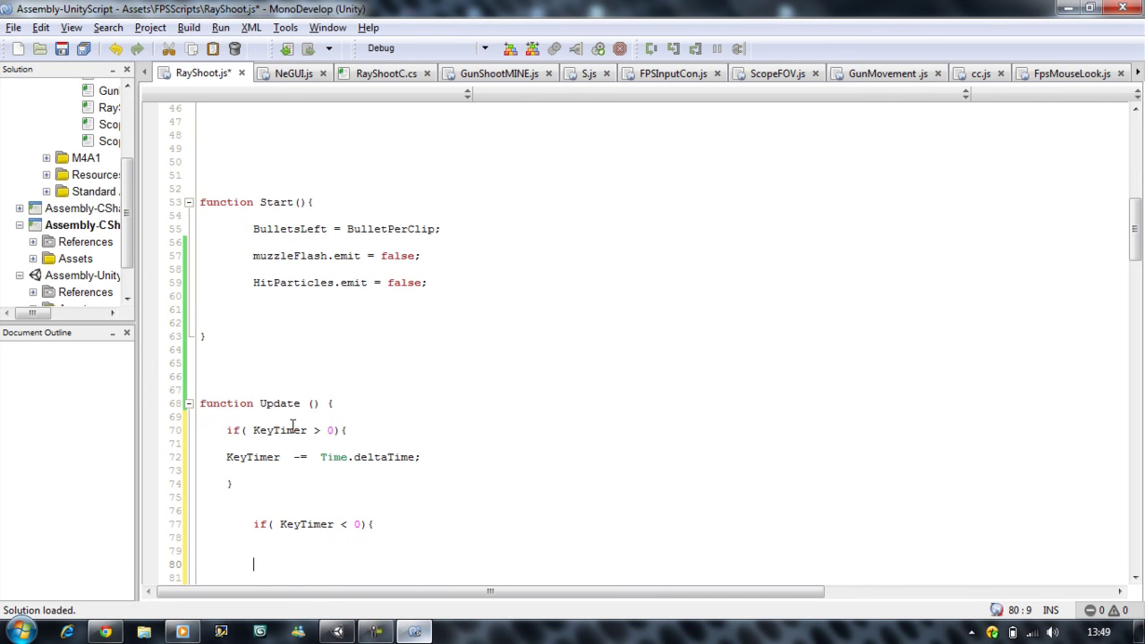
{"action": "key", "text": "Return"}
{"action": "type", "text": "}"}
{"action": "key", "text": "Up"}
{"action": "key", "text": "Up"}
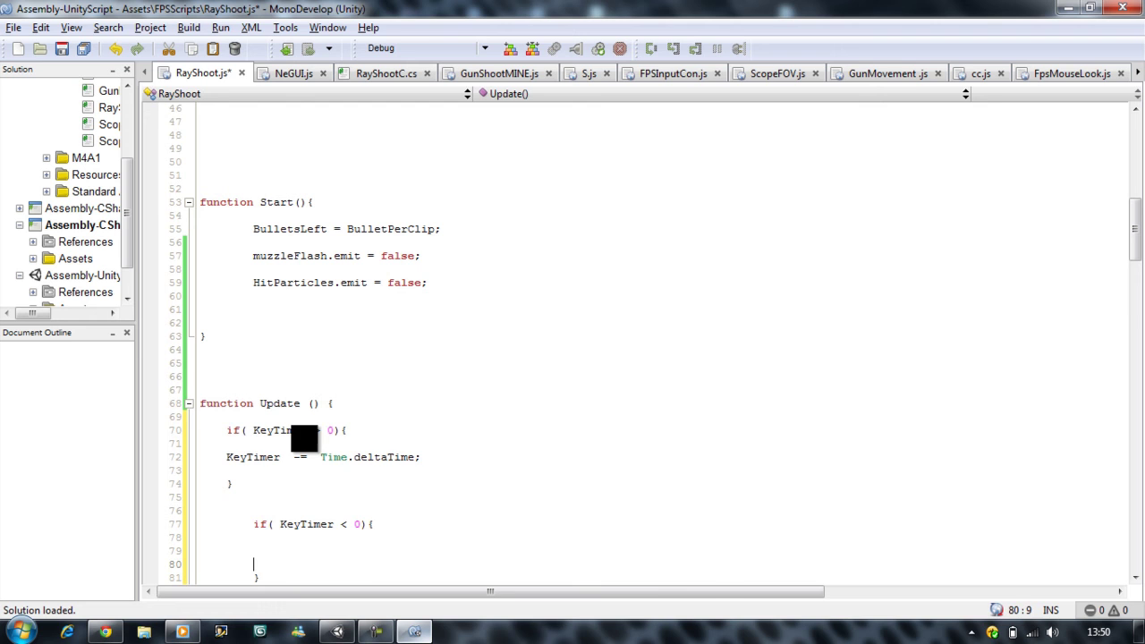
- Reset KeyTimer with 'KeyTimer = 0;' inside the negative check and save
{"action": "type", "text": "Key"}
{"action": "key", "text": "Down"}
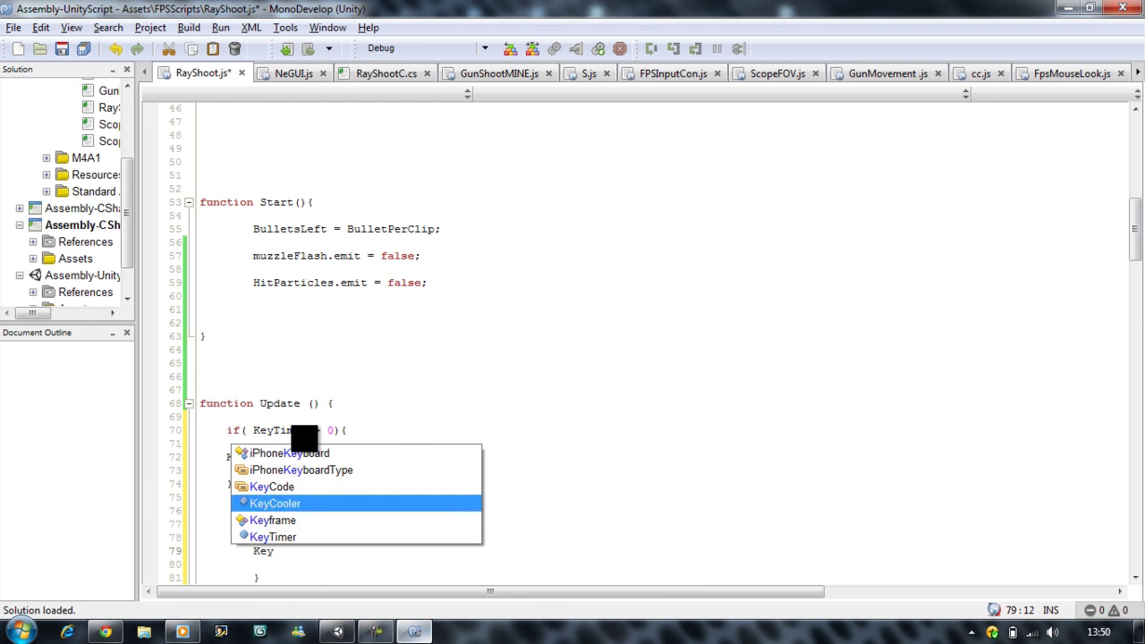
{"action": "key", "text": "Down"}
{"action": "key", "text": "Down"}
{"action": "key", "text": "Return"}
{"action": "type", "text": "= "}
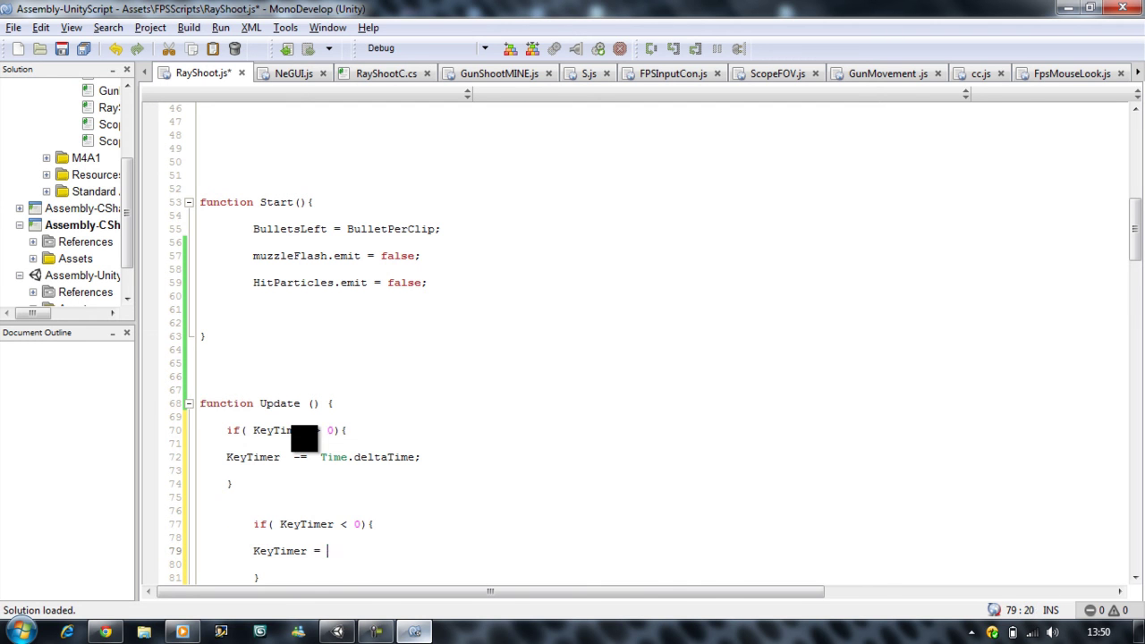
{"action": "type", "text": "0;"}
{"action": "key", "text": "ctrl+s"}
- Insert 'if(KeyTimer == 0){' on the line above the firing GetKey check
{"action": "scroll", "coordinate": [292, 426], "scroll_direction": "down", "scroll_amount": 6}
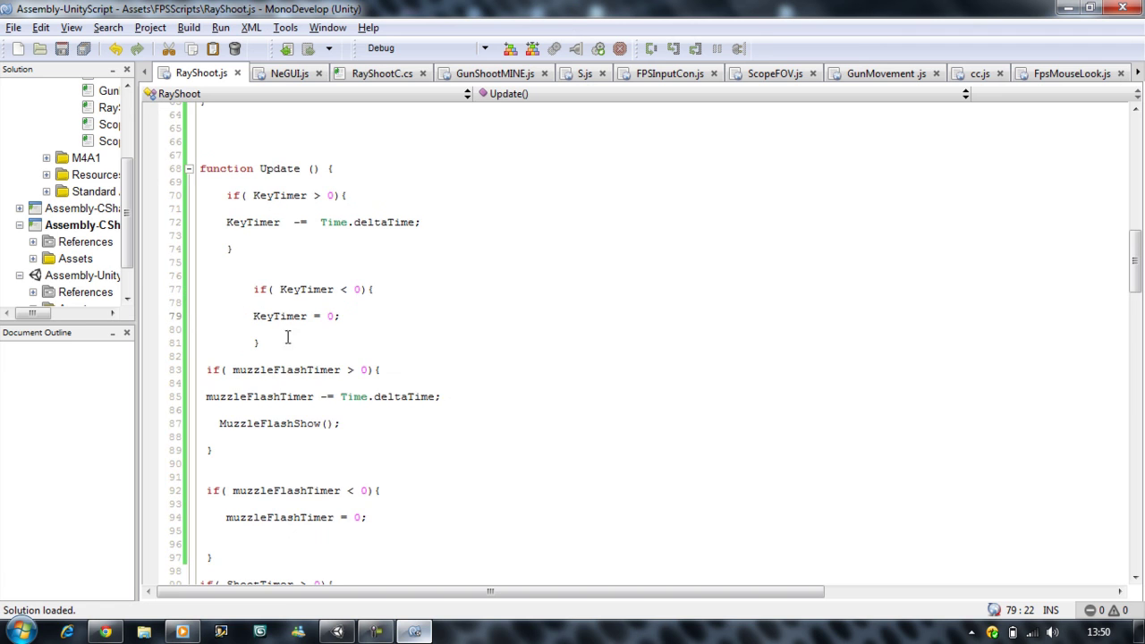
{"action": "scroll", "coordinate": [341, 453], "scroll_direction": "down", "scroll_amount": 4}
{"action": "scroll", "coordinate": [338, 477], "scroll_direction": "down", "scroll_amount": 2}
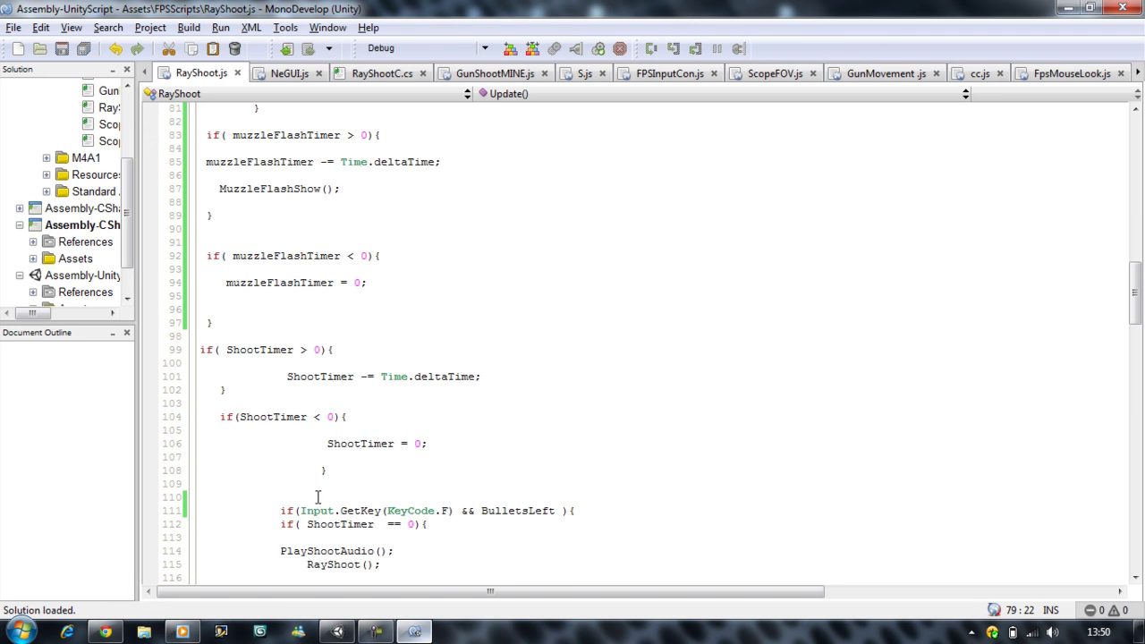
{"action": "left_click", "coordinate": [318, 497]}
{"action": "type", "text": "if"}
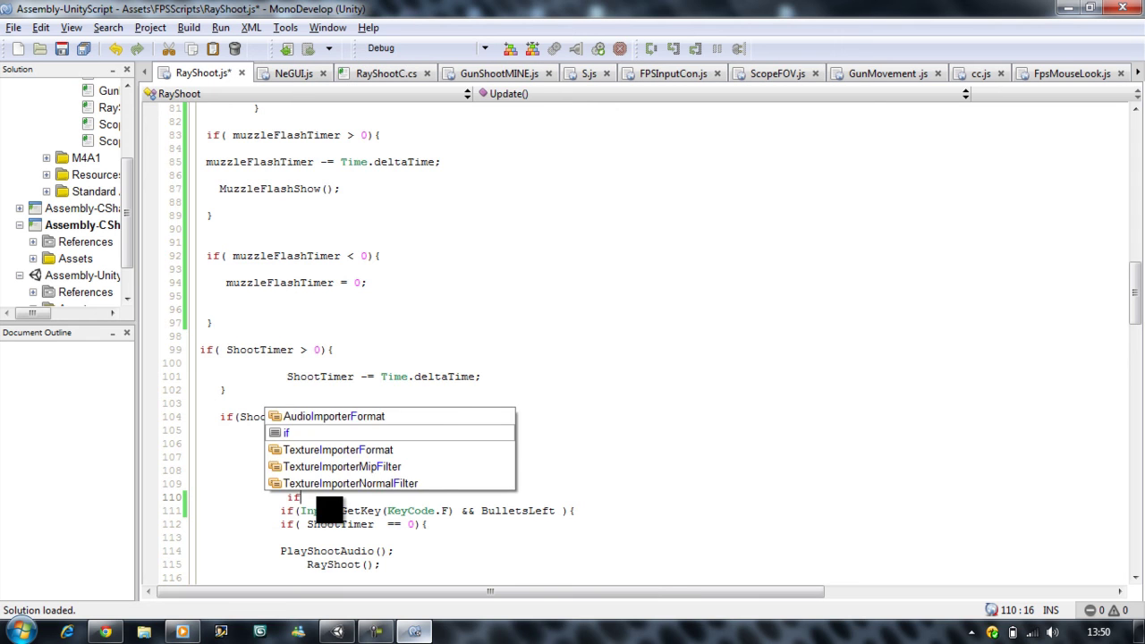
{"action": "type", "text": "(Ke"}
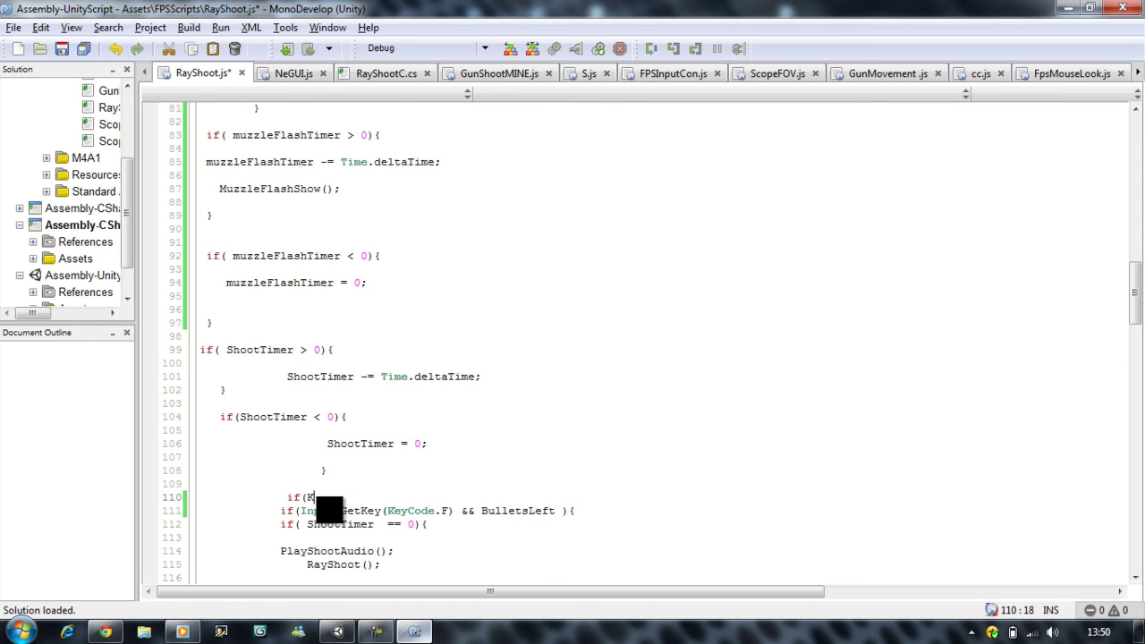
{"action": "type", "text": "y"}
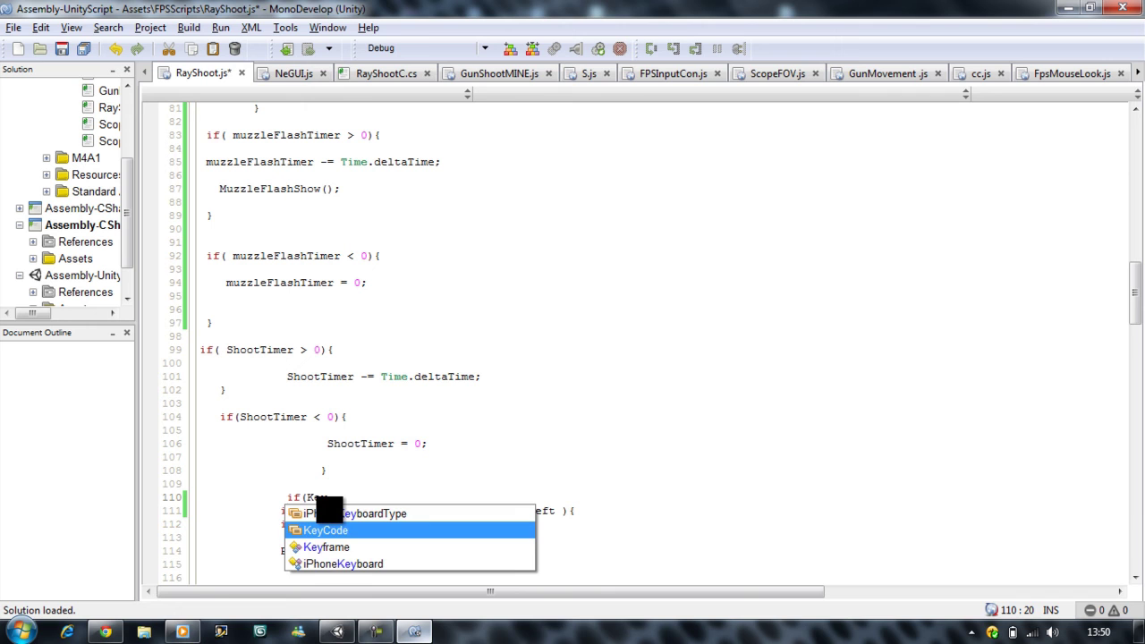
{"action": "key", "text": "BackSpace"}
{"action": "type", "text": "Key"}
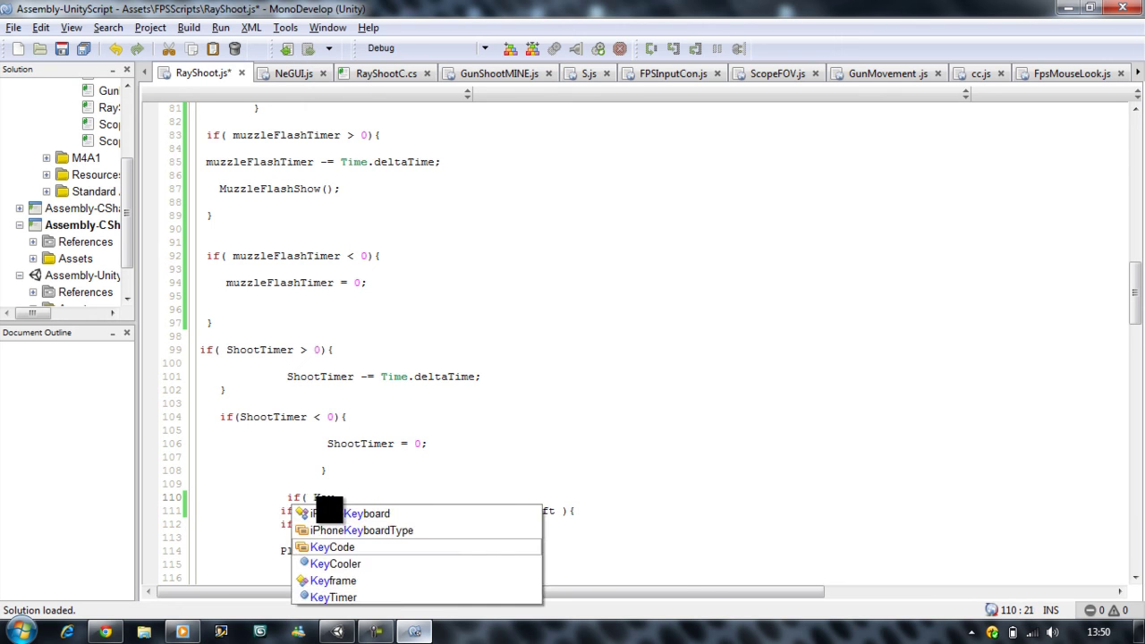
{"action": "key", "text": "Down"}
{"action": "key", "text": "Down"}
{"action": "key", "text": "Down"}
{"action": "key", "text": "Return"}
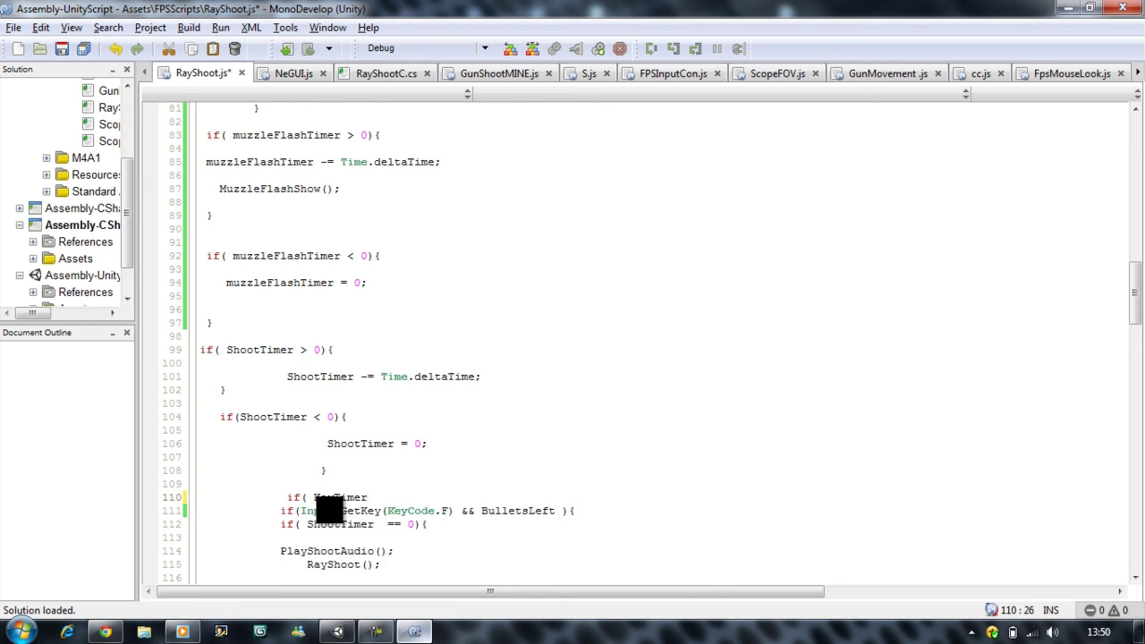
{"action": "type", "text": " == 0"}
{"action": "type", "text": "){"}
- Close the new block after line 130, save, and return to Unity
{"action": "scroll", "coordinate": [415, 539], "scroll_direction": "down", "scroll_amount": 6}
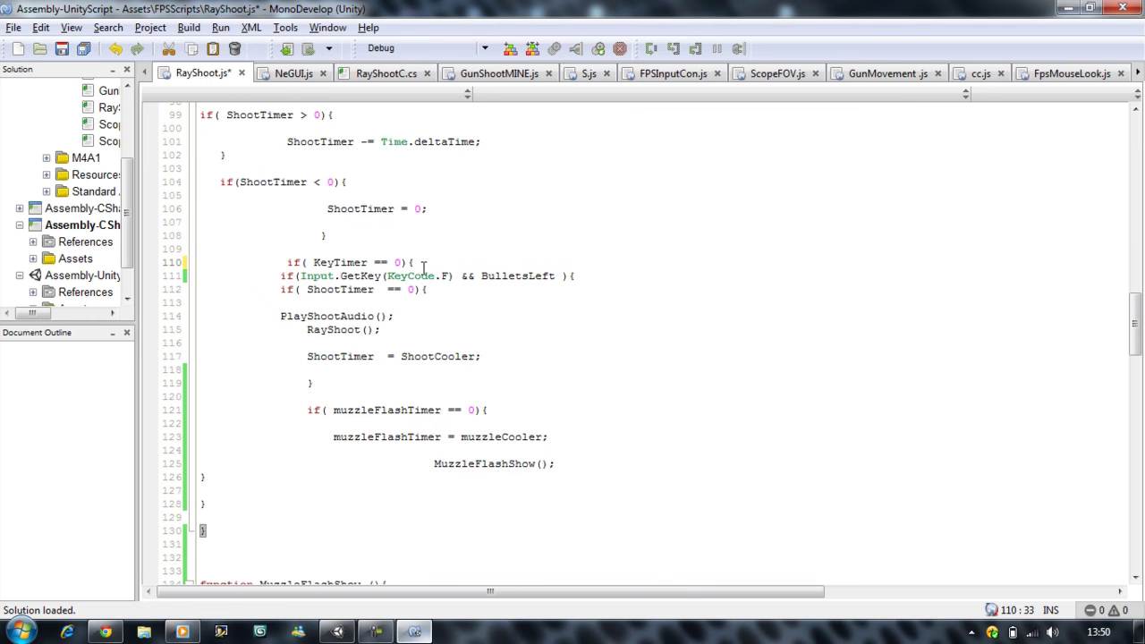
{"action": "left_click", "coordinate": [212, 530]}
{"action": "key", "text": "Return"}
{"action": "type", "text": "}"}
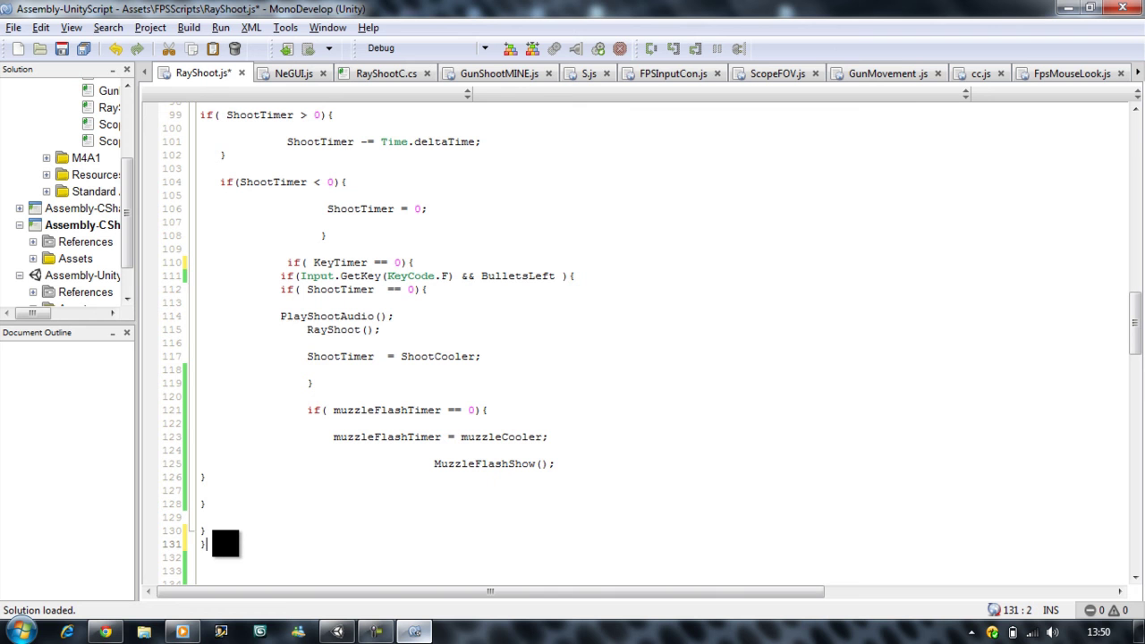
{"action": "key", "text": "ctrl+s"}
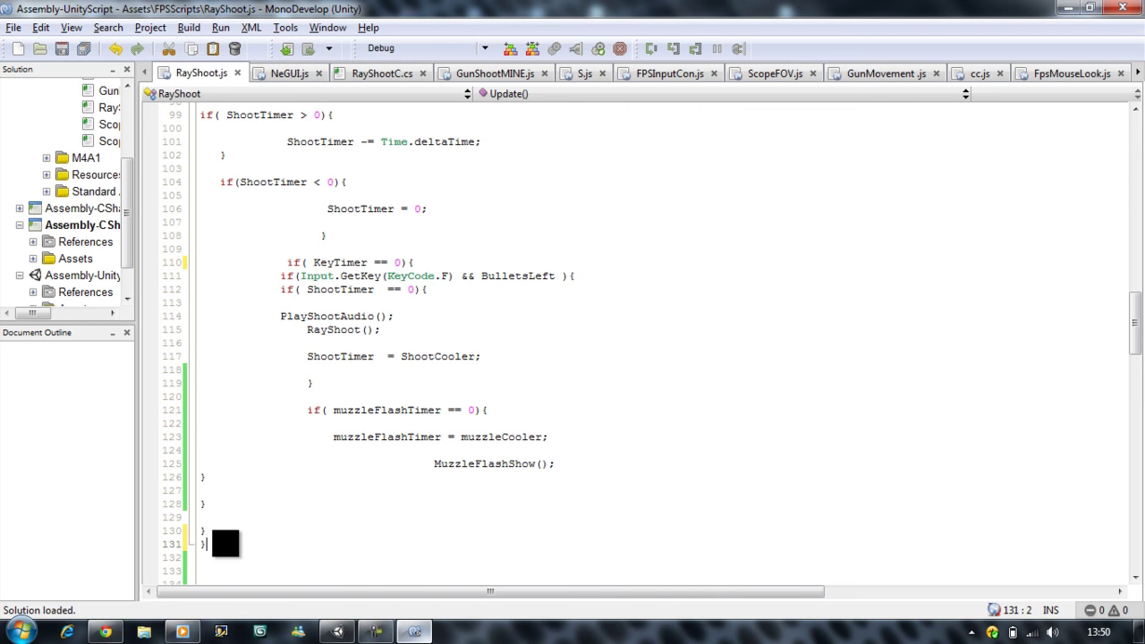
{"action": "scroll", "coordinate": [428, 568], "scroll_direction": "down", "scroll_amount": 6}
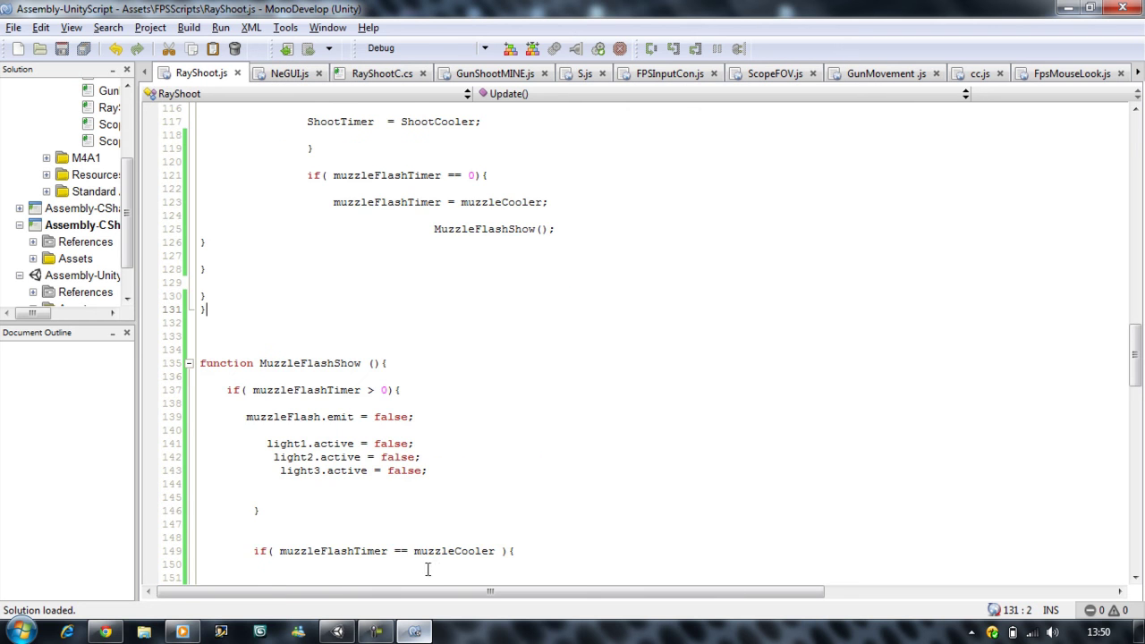
{"action": "left_click", "coordinate": [337, 631]}
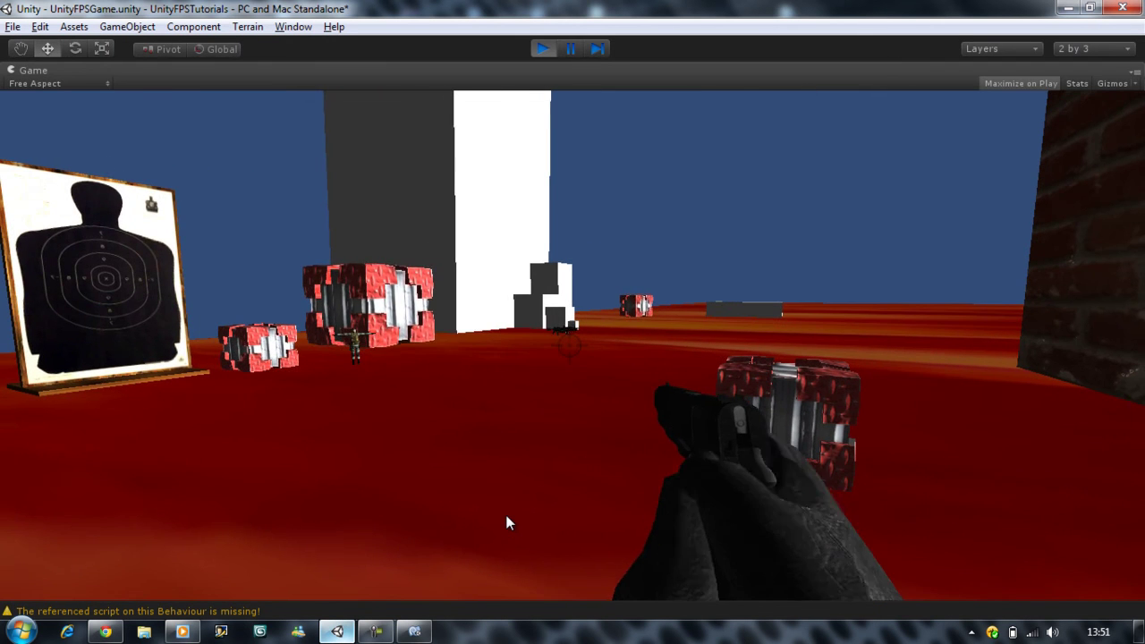
- Fire eight pistol shots at the crates to test the firing timing
{"action": "left_click", "coordinate": [506, 524]}
{"action": "left_click", "coordinate": [507, 523]}
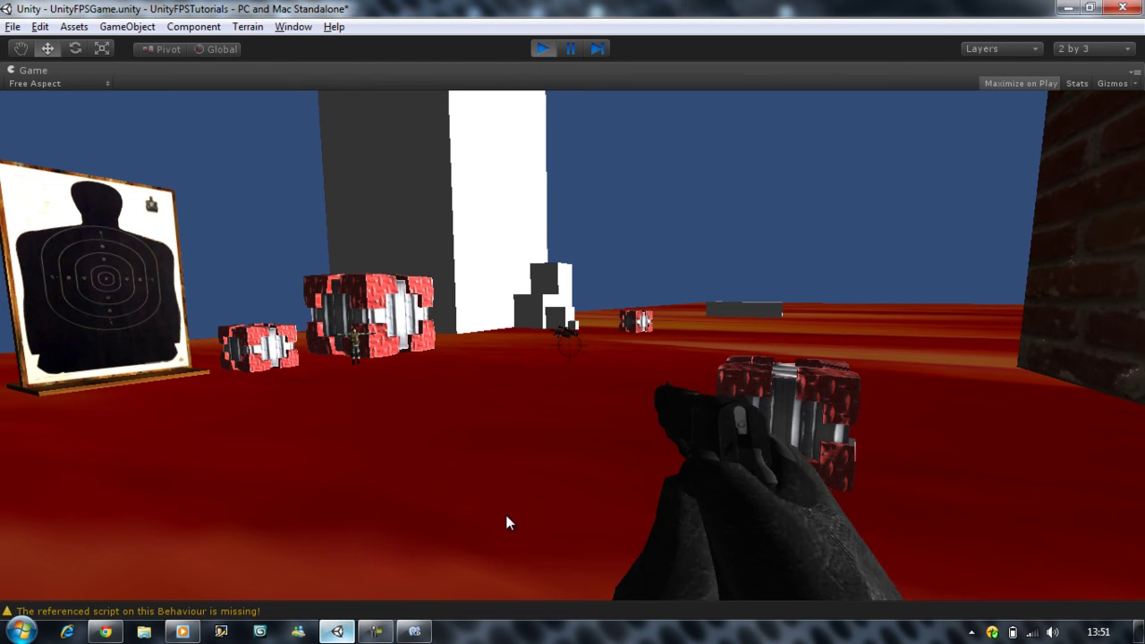
{"action": "left_click", "coordinate": [507, 523]}
{"action": "left_click", "coordinate": [506, 523]}
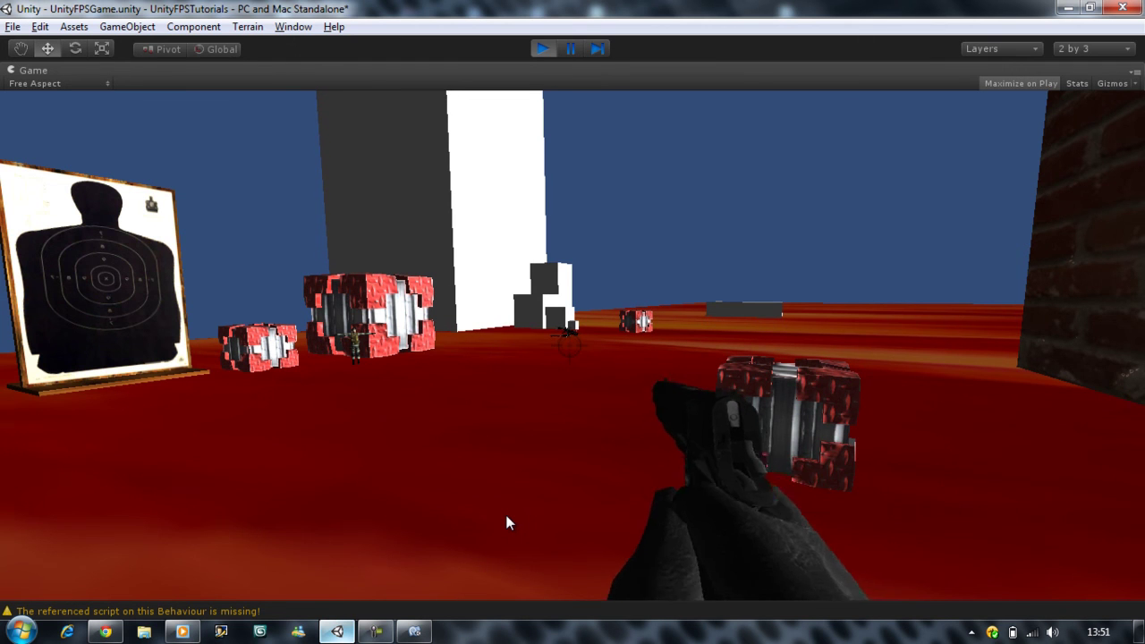
{"action": "left_click", "coordinate": [506, 523]}
{"action": "left_click", "coordinate": [506, 523]}
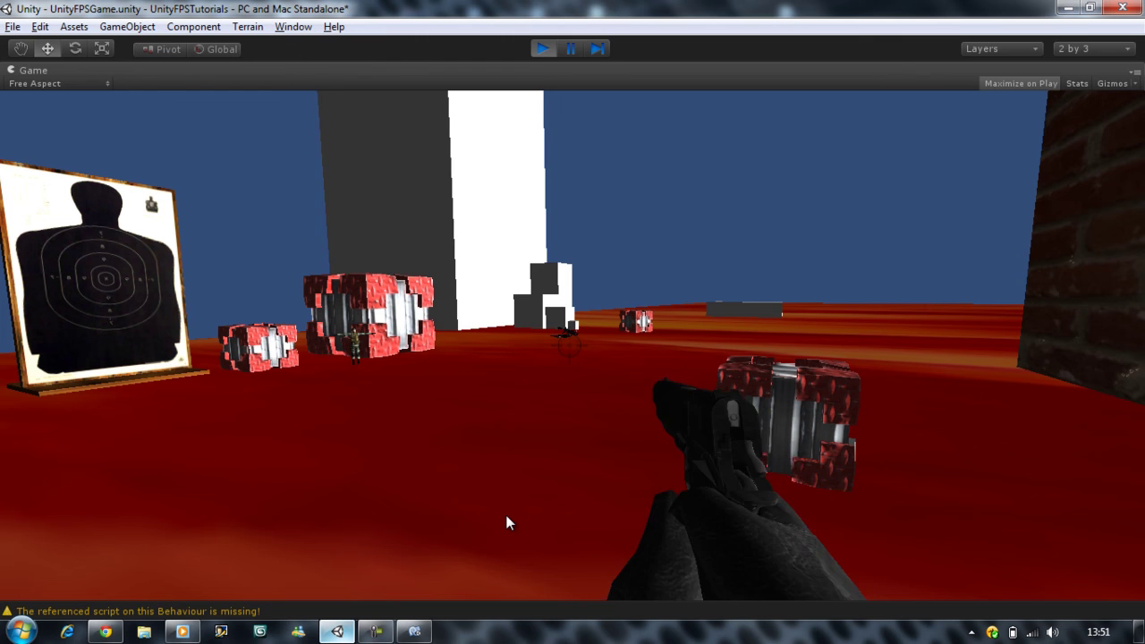
{"action": "left_click", "coordinate": [506, 523]}
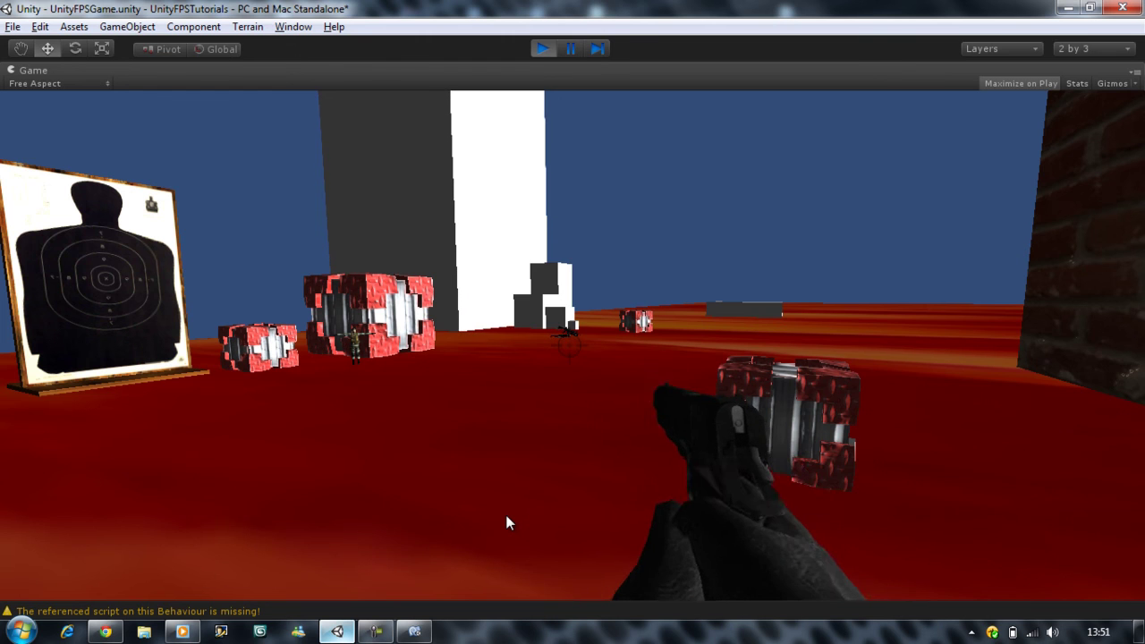
{"action": "left_click", "coordinate": [506, 523]}
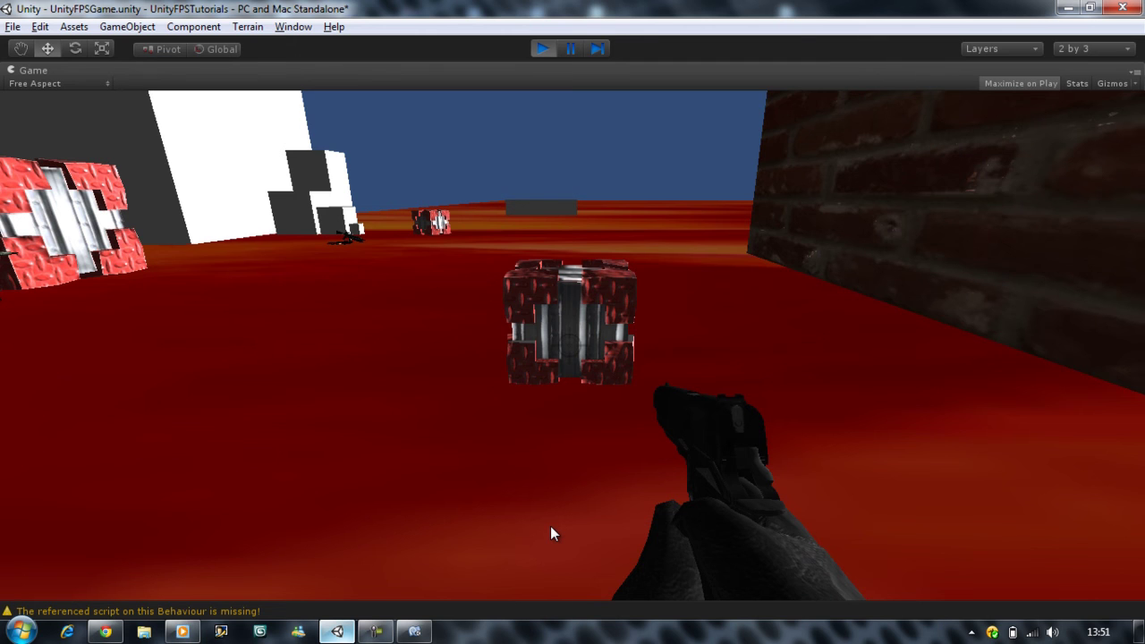
- Walk toward the crates shooting them over, then stop play mode
{"action": "left_click", "coordinate": [550, 526]}
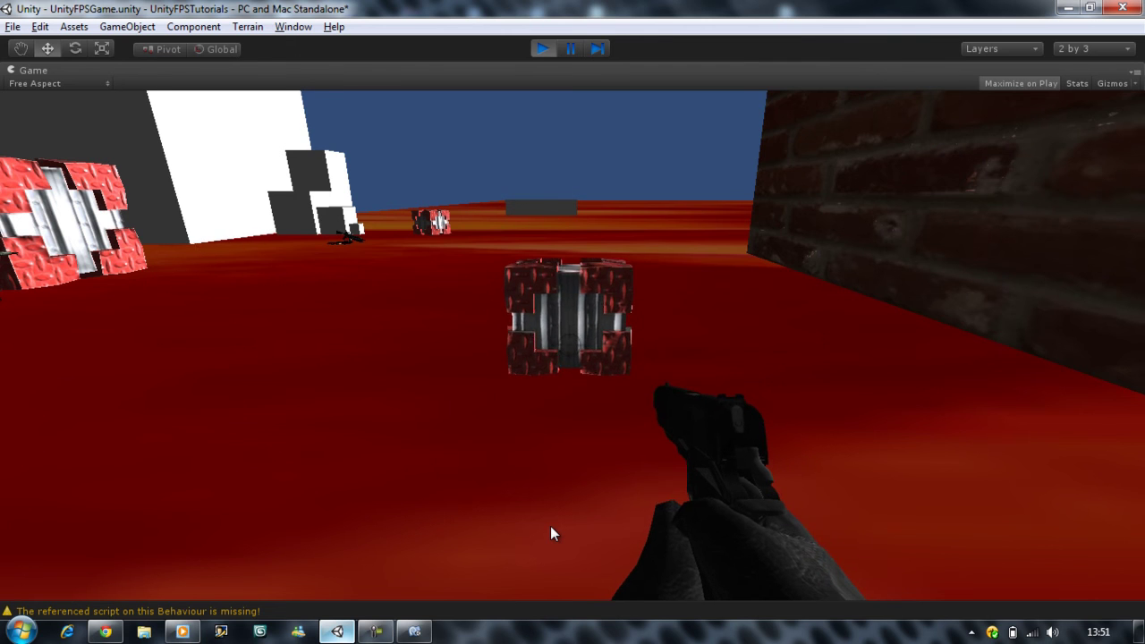
{"action": "key", "text": "w"}
{"action": "left_click", "coordinate": [550, 525]}
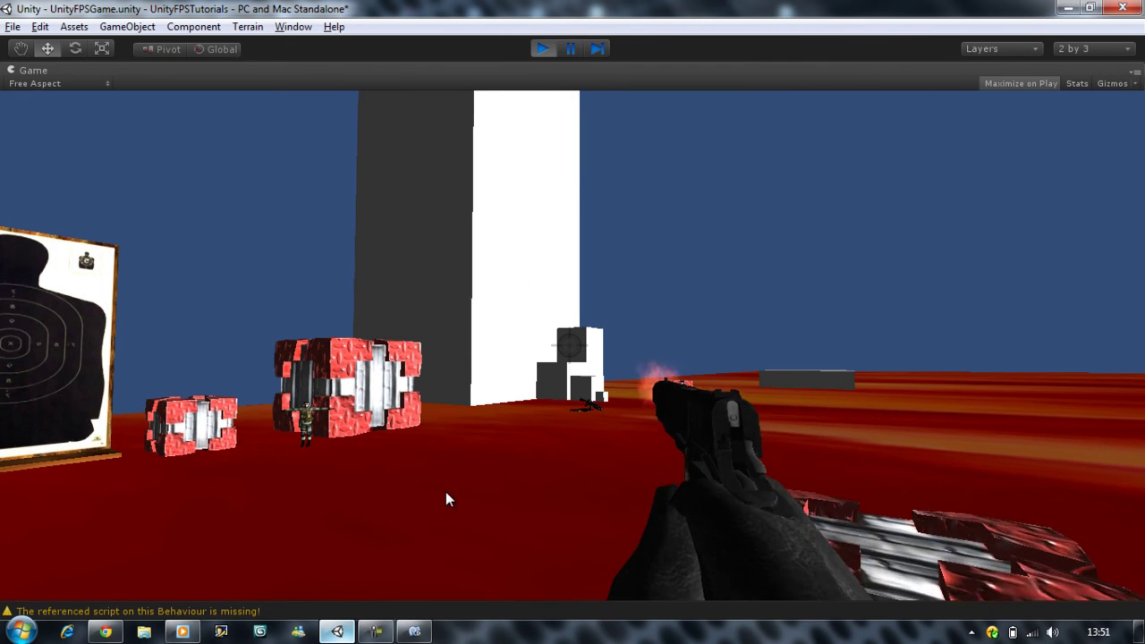
{"action": "key", "text": "w"}
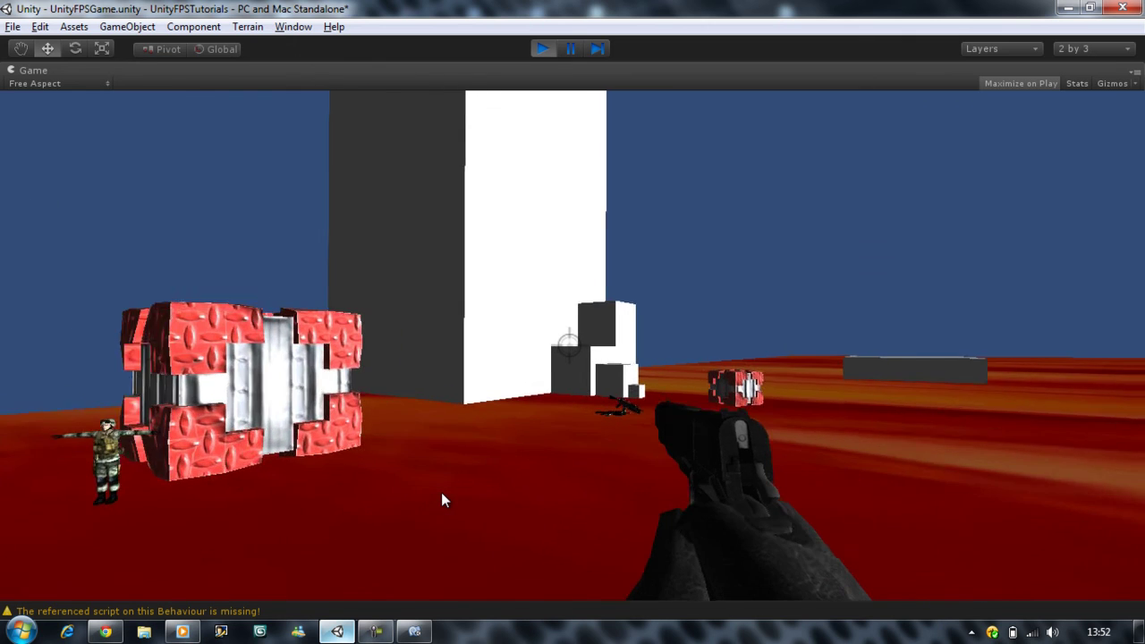
{"action": "left_click", "coordinate": [441, 495]}
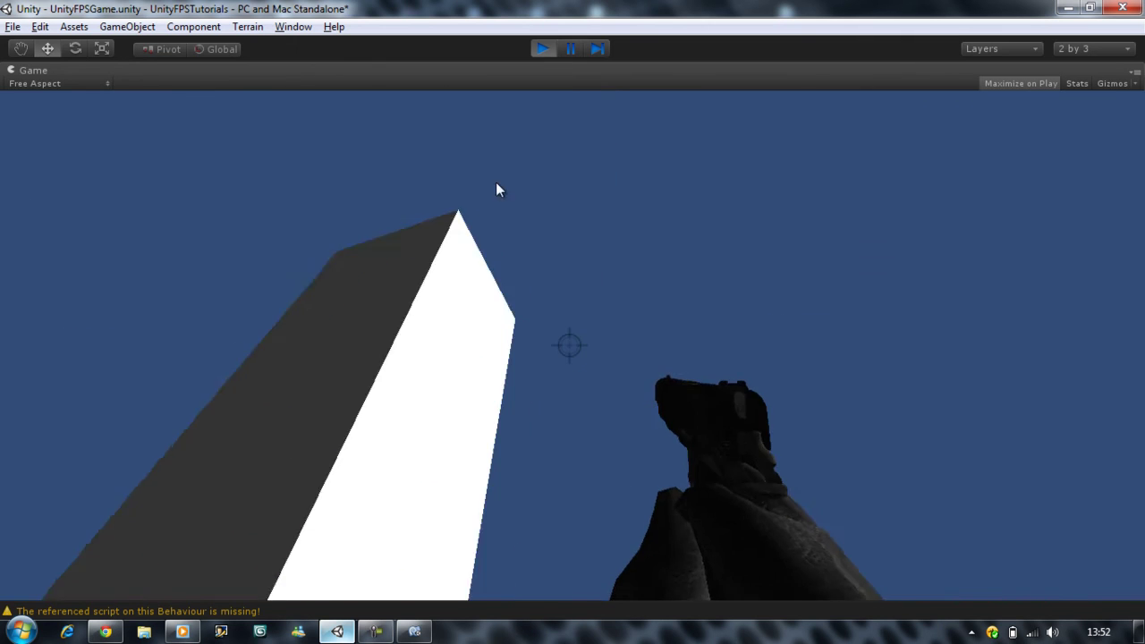
{"action": "key", "text": "ctrl+p"}
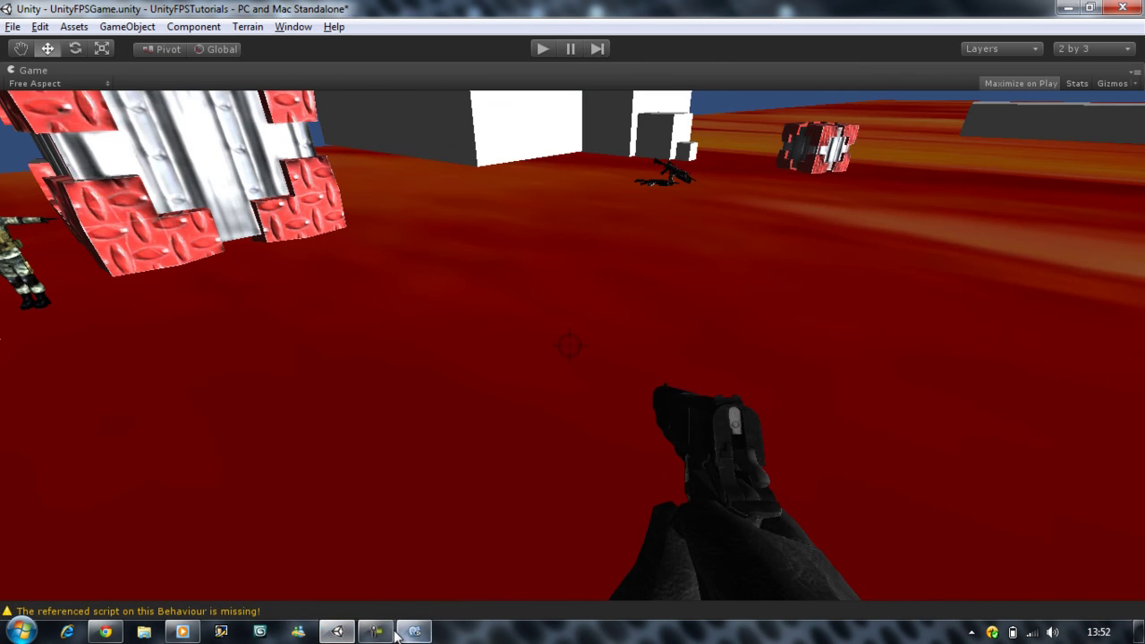